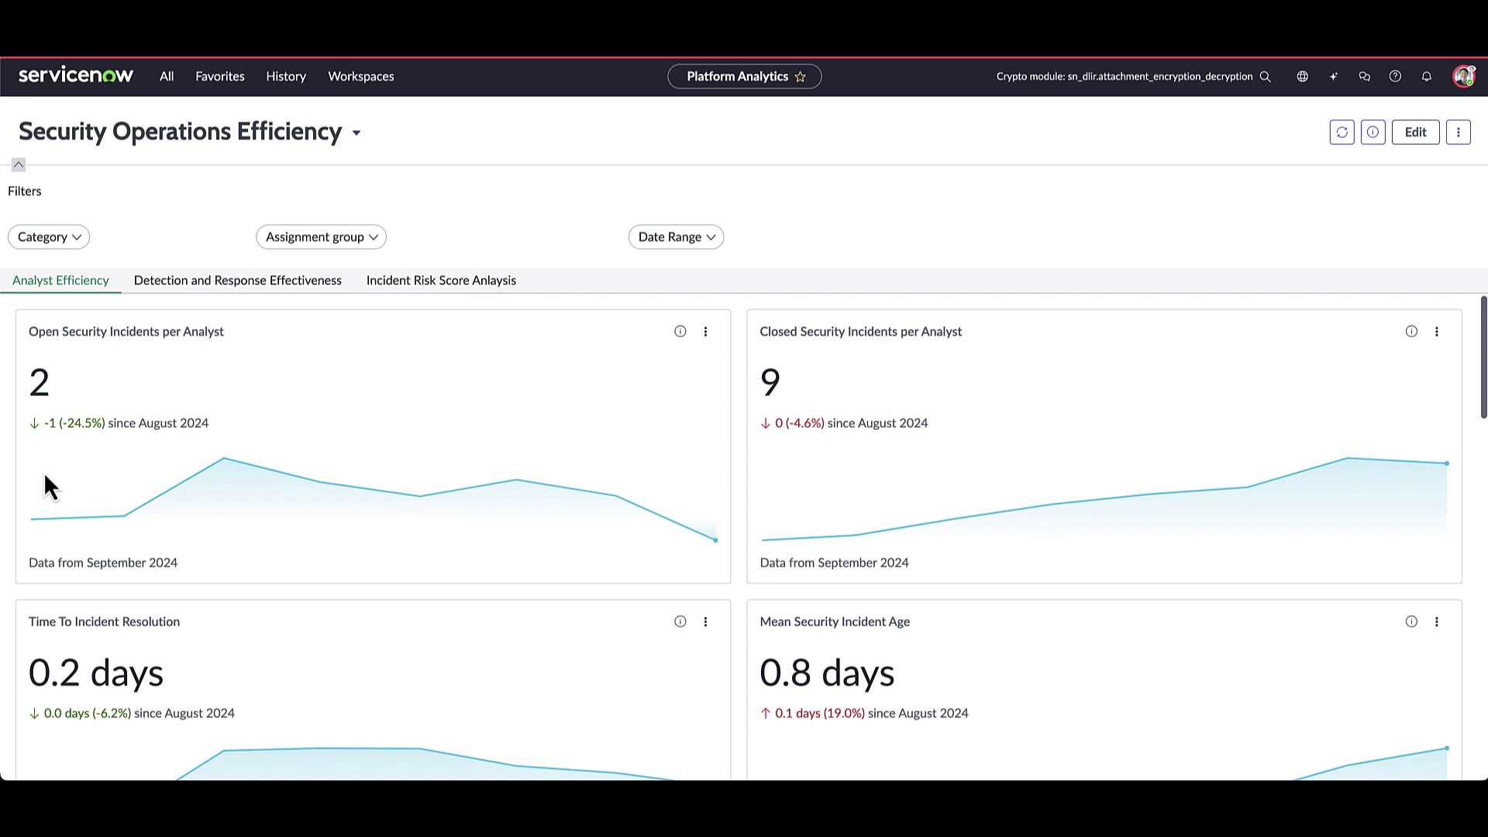
pyautogui.scroll(-3, 11, 496)
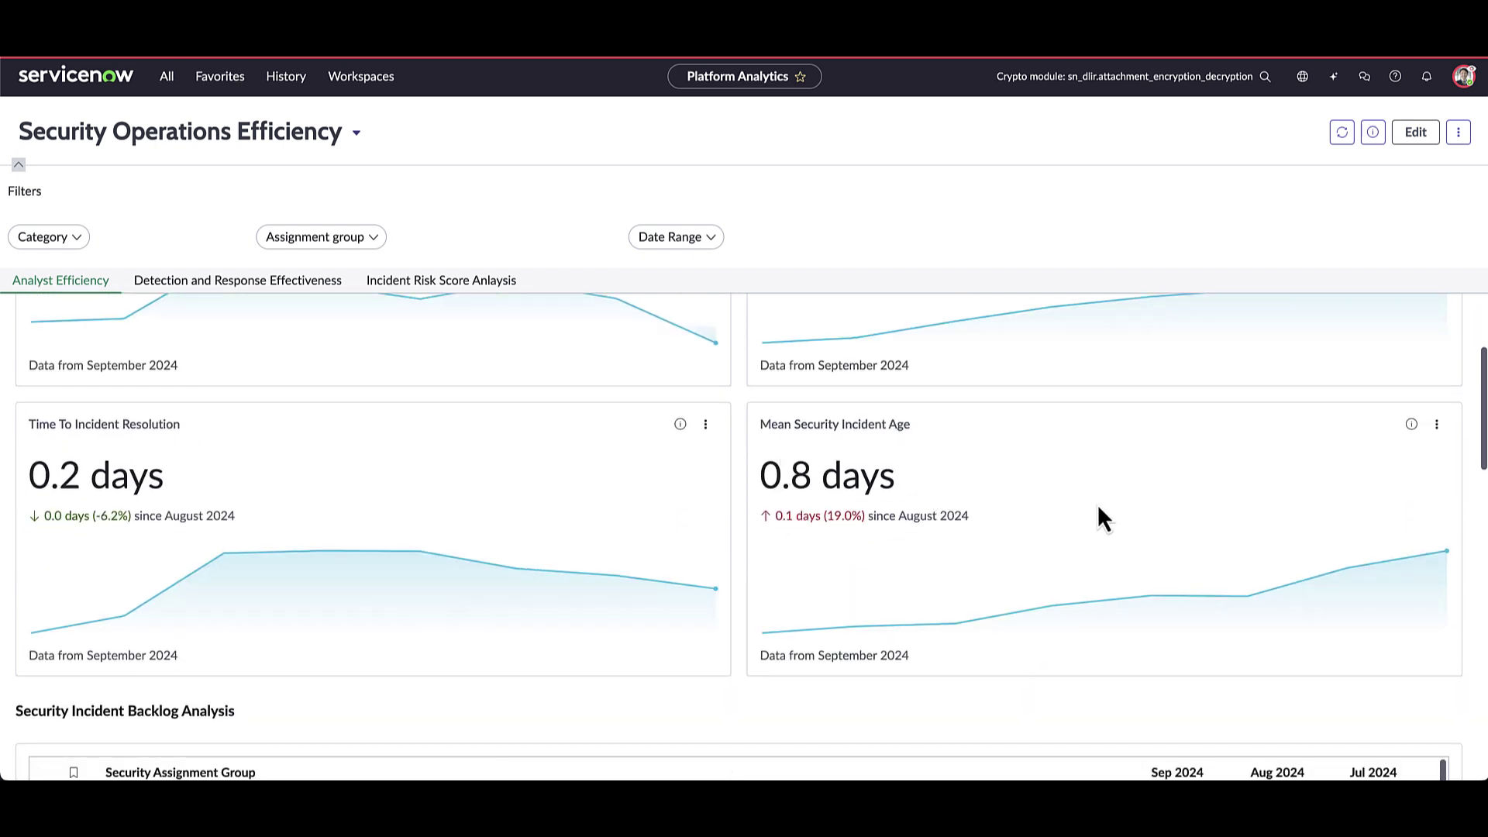
pyautogui.scroll(-3, 8, 491)
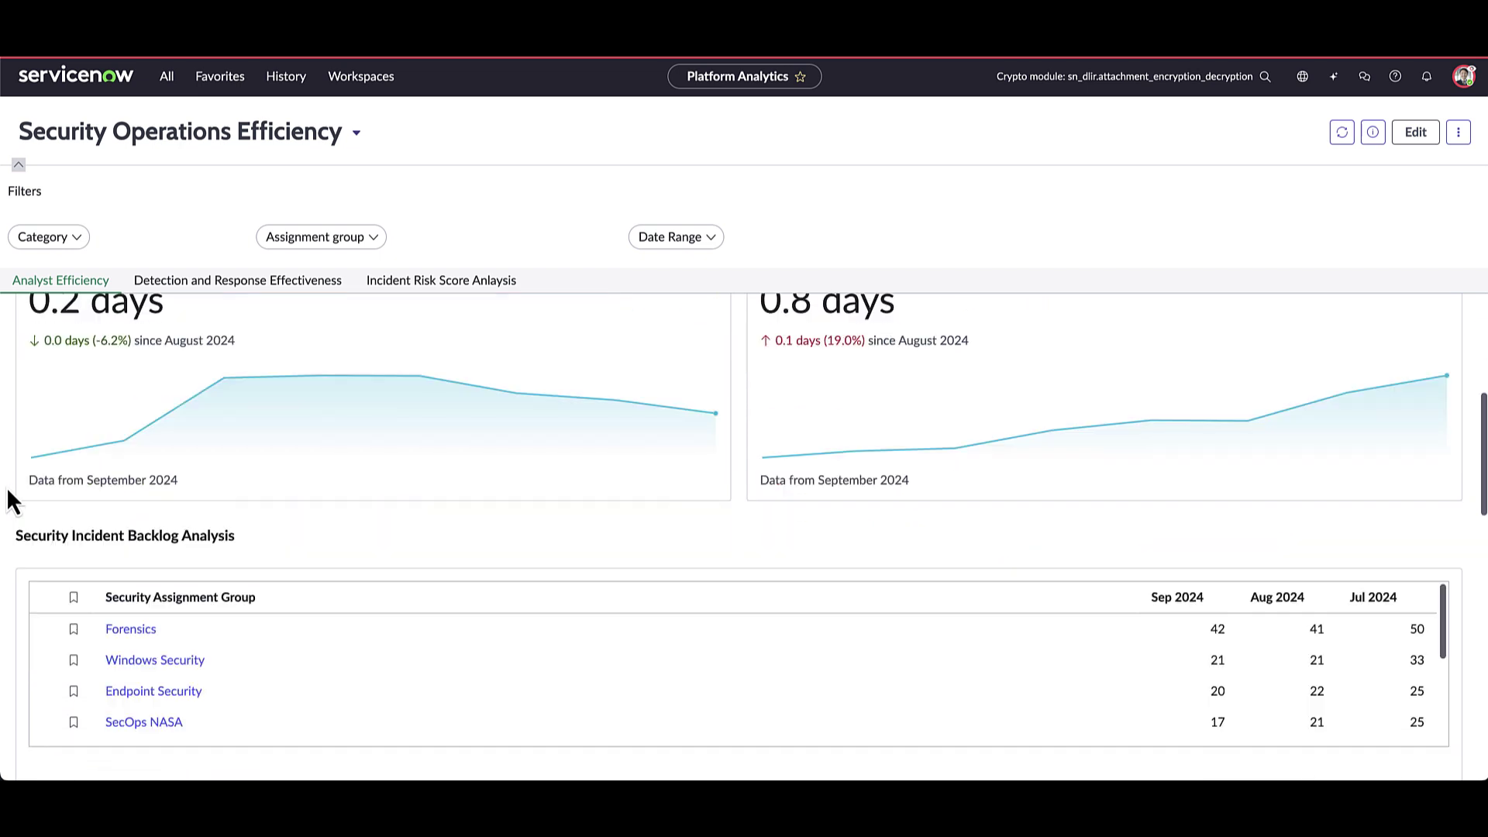
pyautogui.scroll(-2, 7, 493)
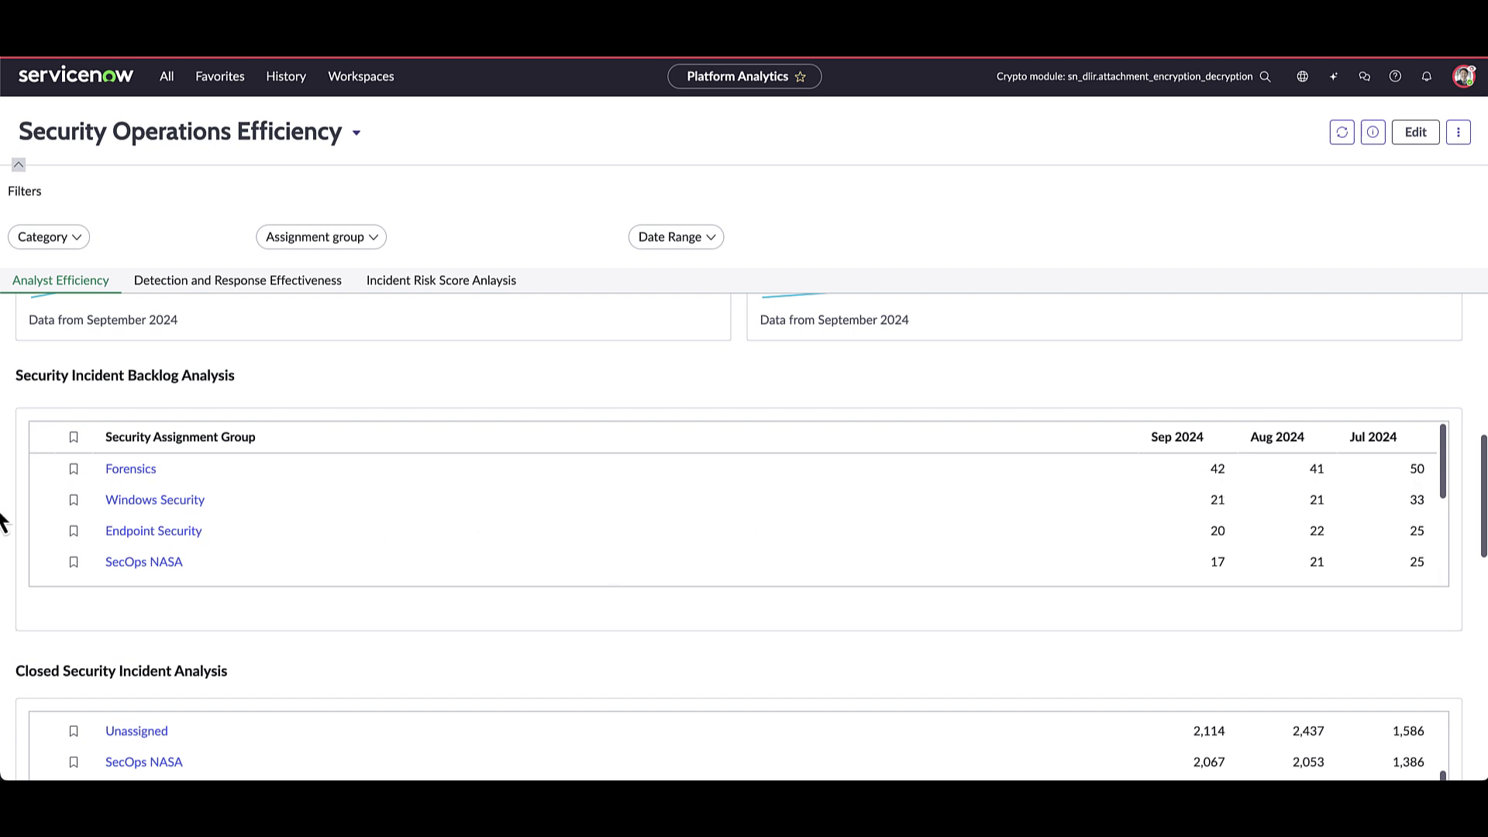
pyautogui.scroll(-3, 10, 517)
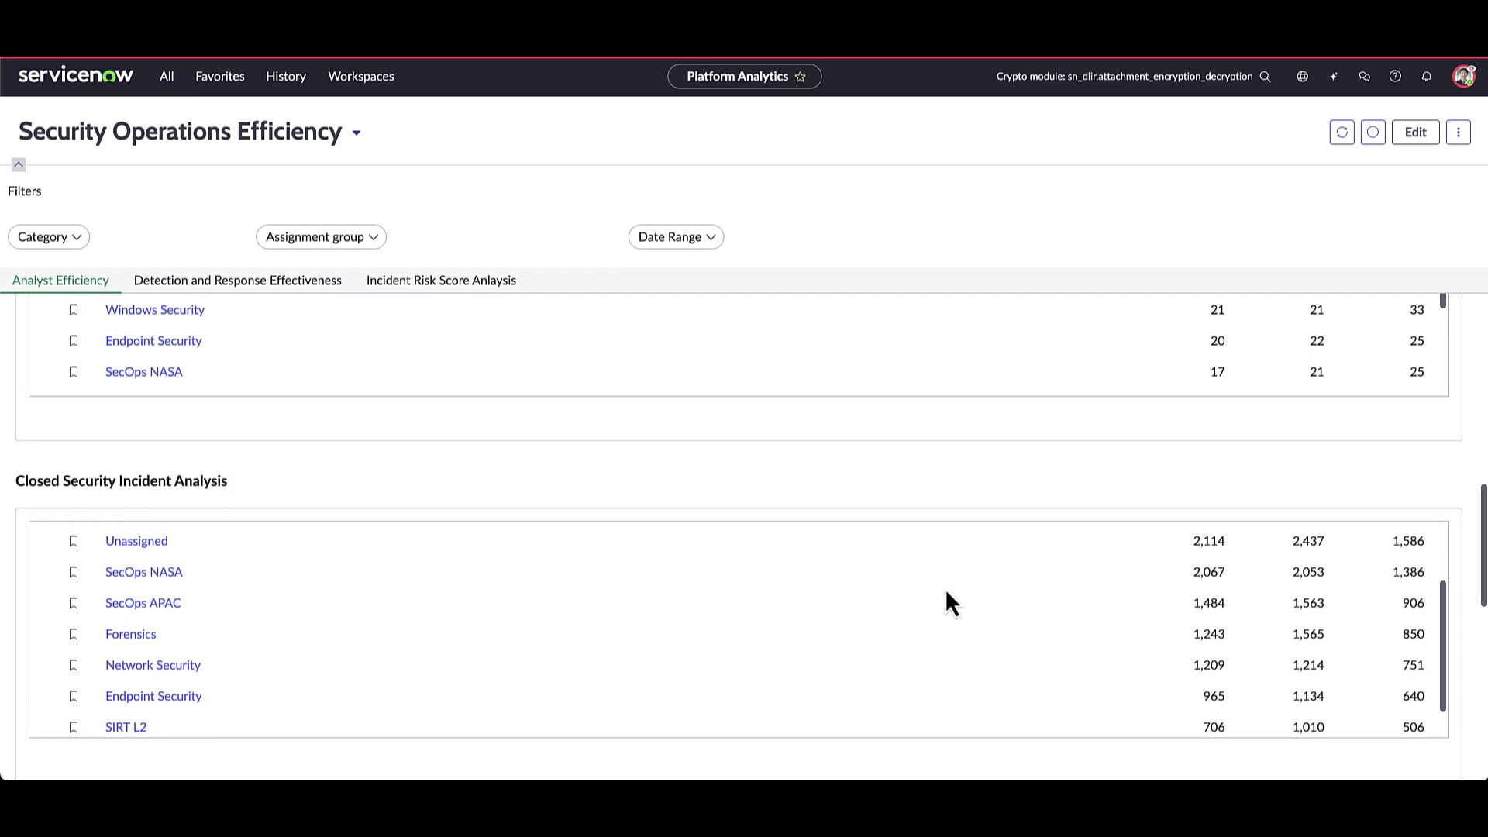
pyautogui.scroll(3, 516, 602)
pyautogui.scroll(-6, 12, 587)
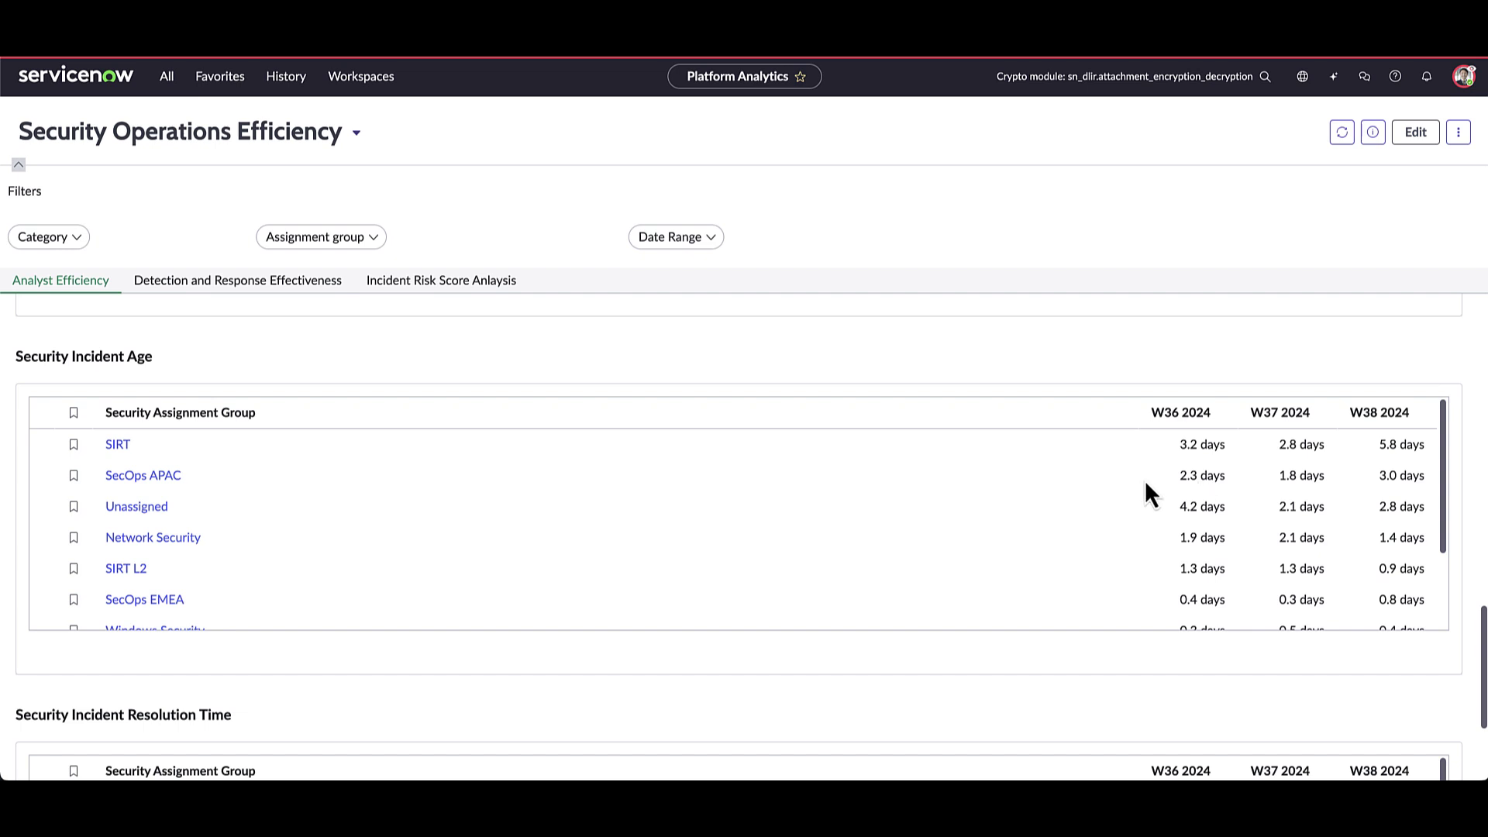
pyautogui.scroll(-3, 3, 655)
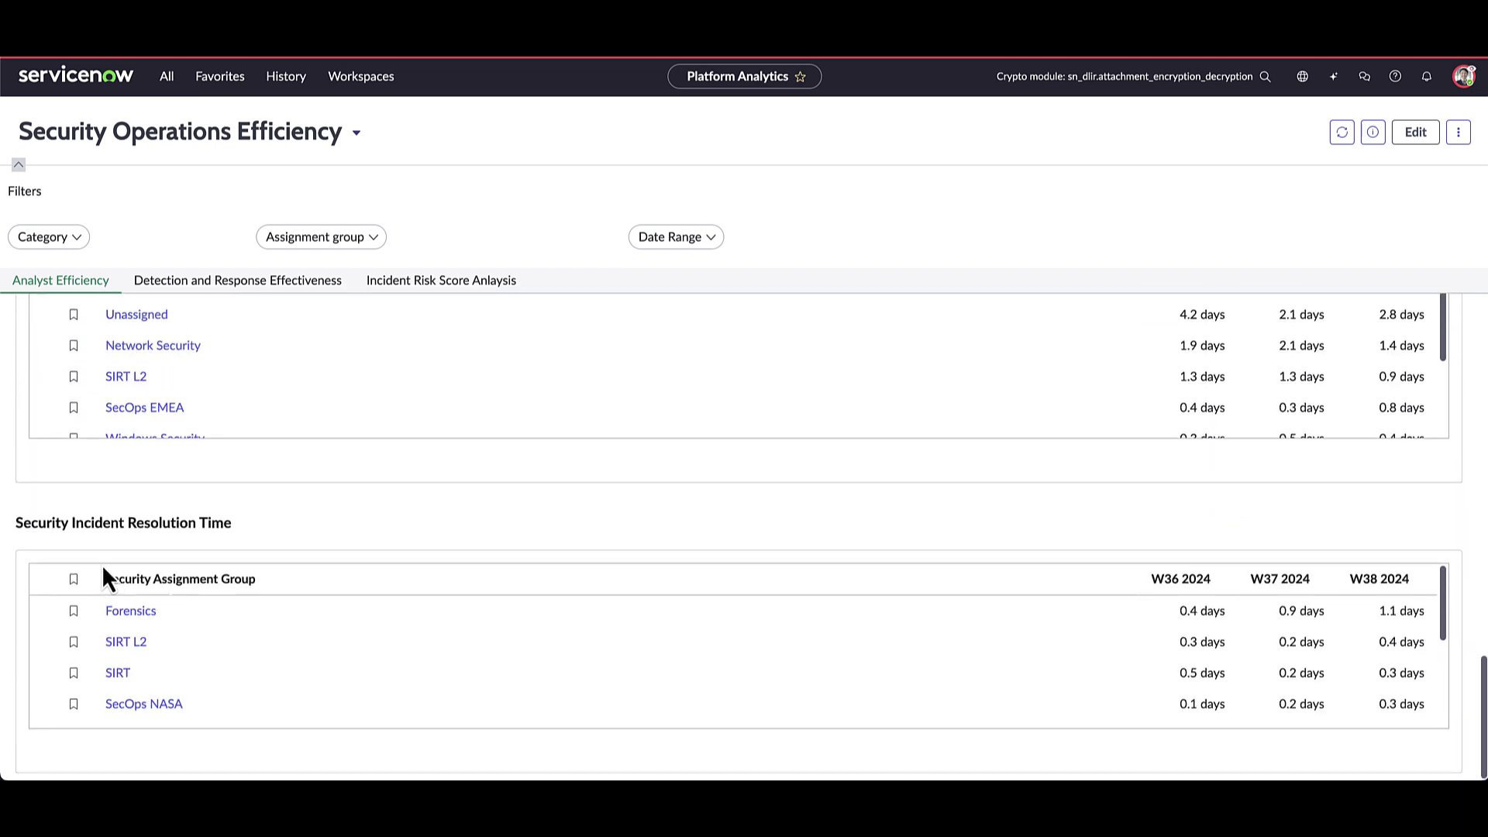
pyautogui.scroll(15, 66, 522)
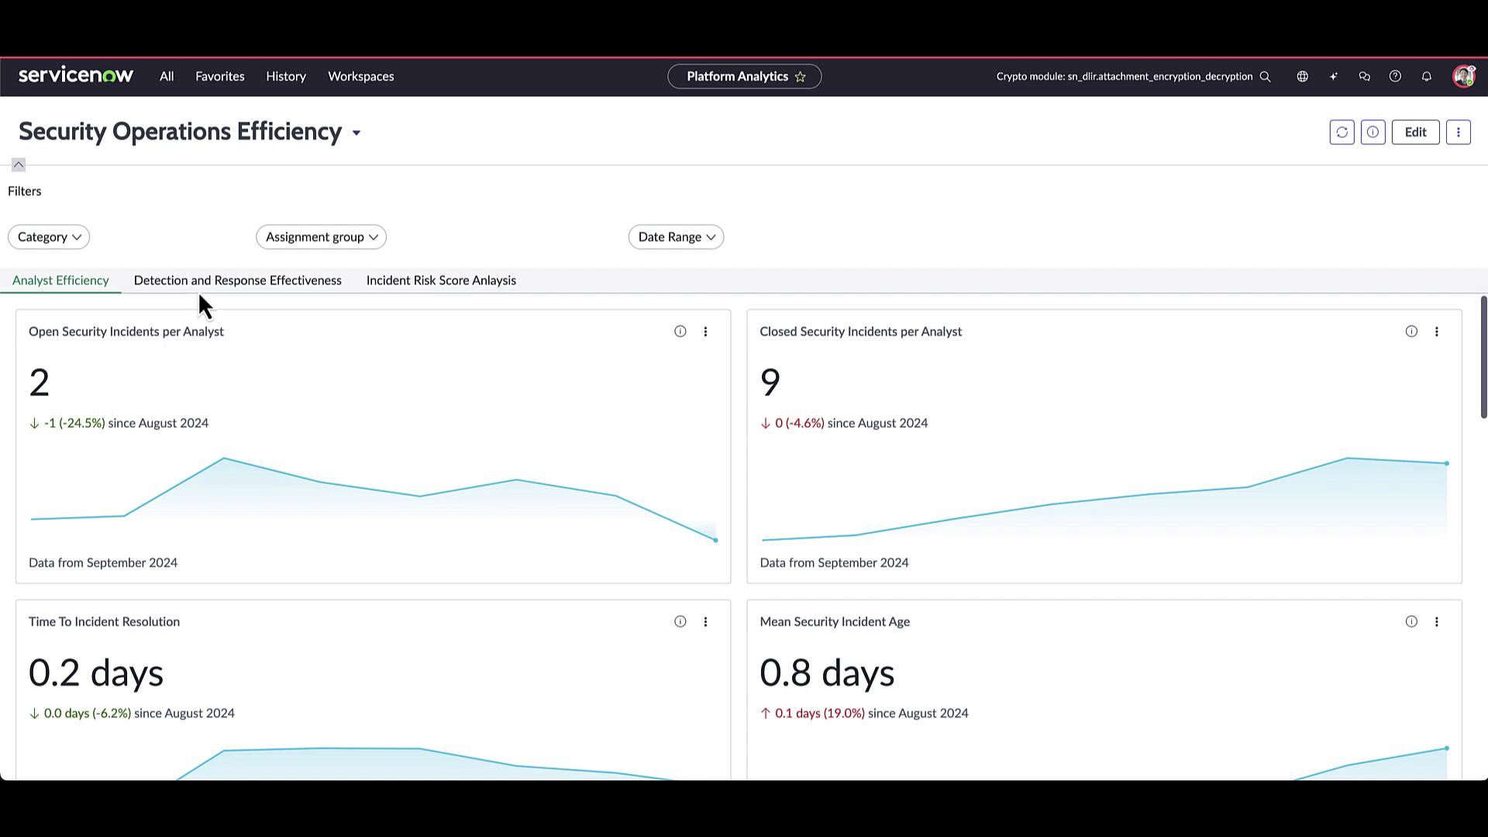
# Step: Switch to Detection and Response Effectiveness and review its charts, including 98.0% true positives
pyautogui.press('Tab')
pyautogui.press('Right')
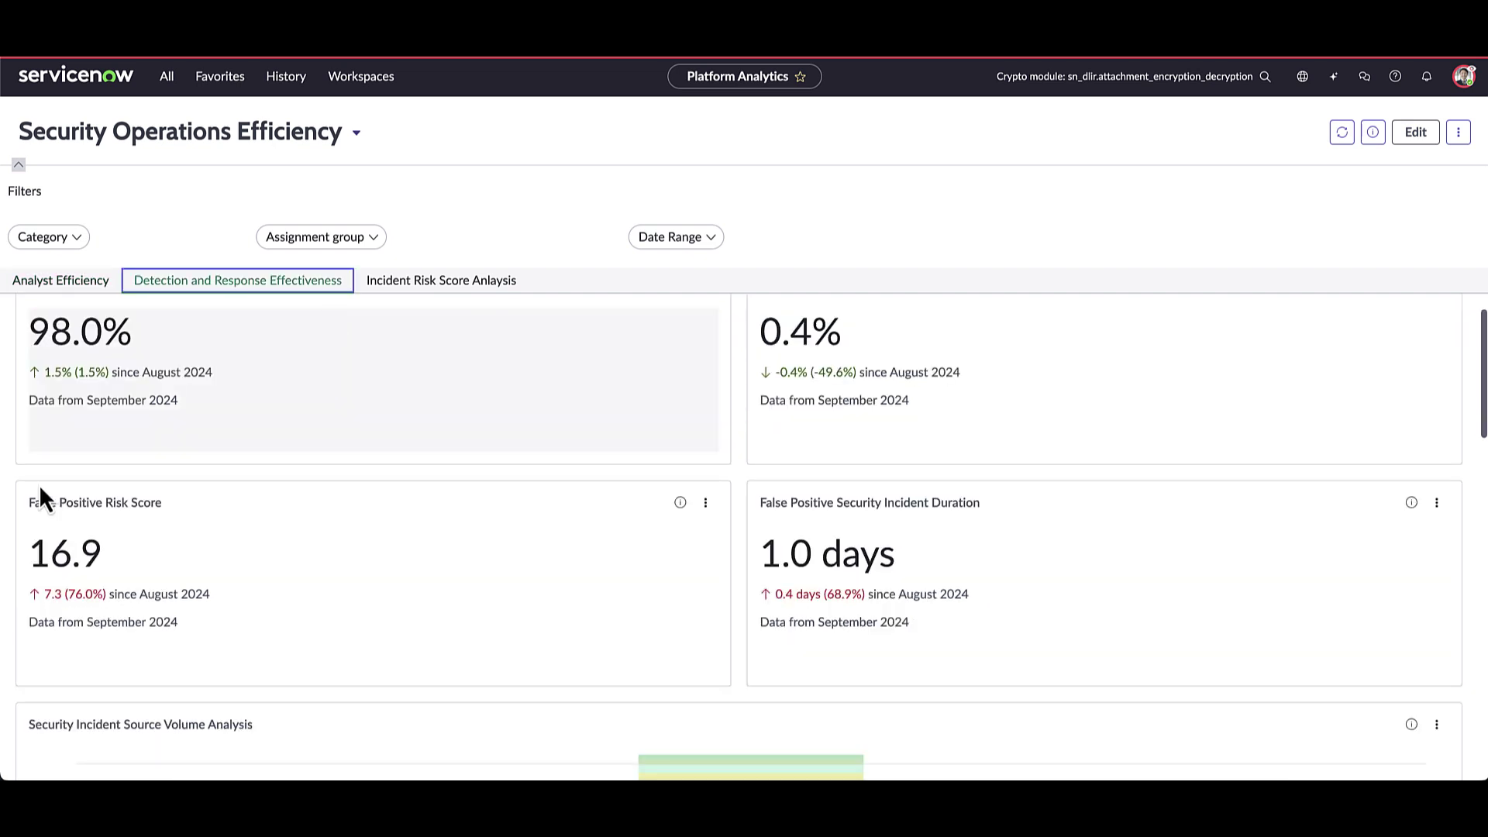
pyautogui.scroll(1, 39, 485)
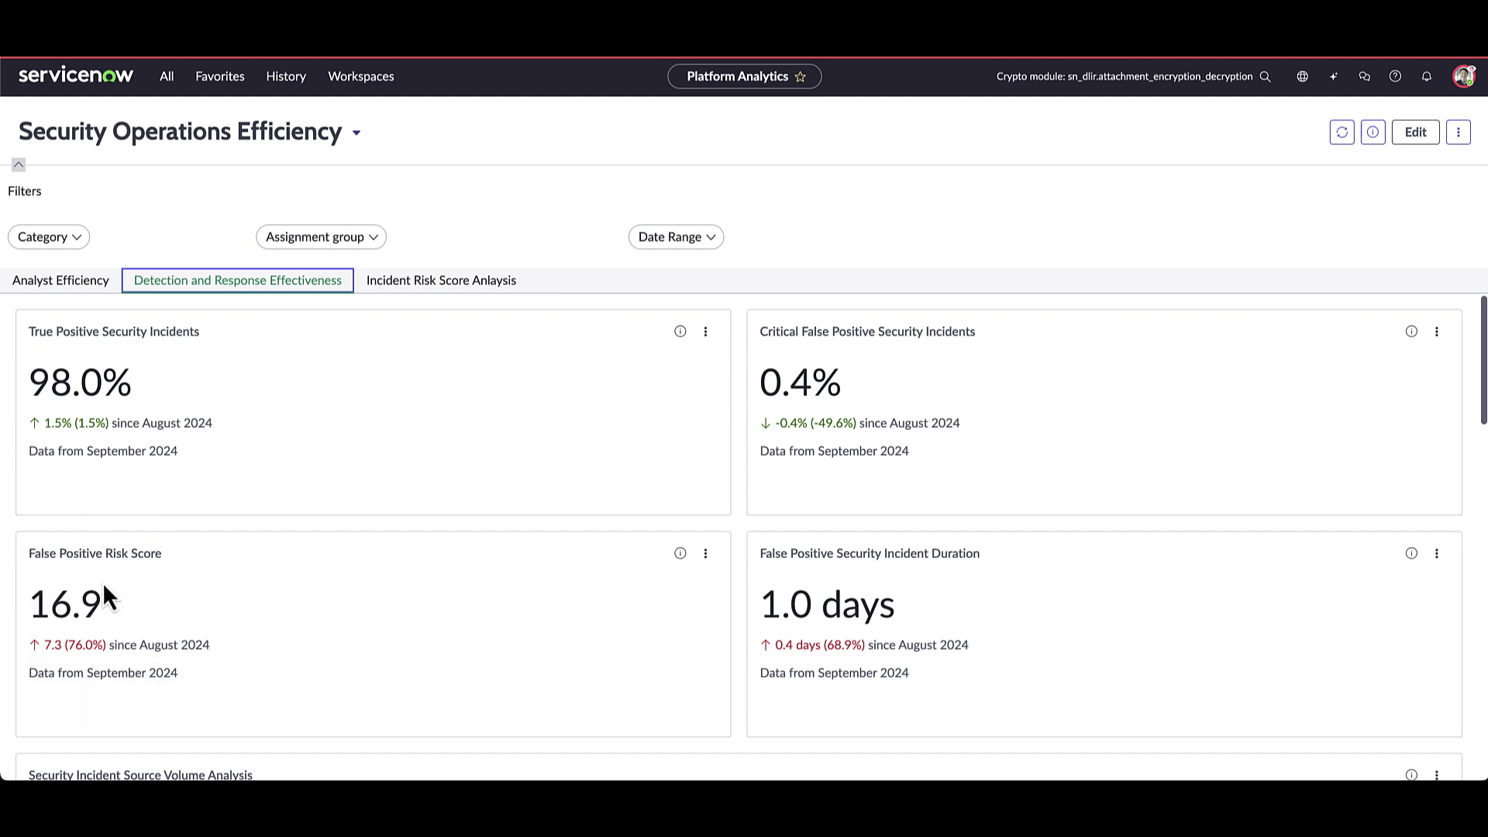
pyautogui.scroll(-1, 7, 571)
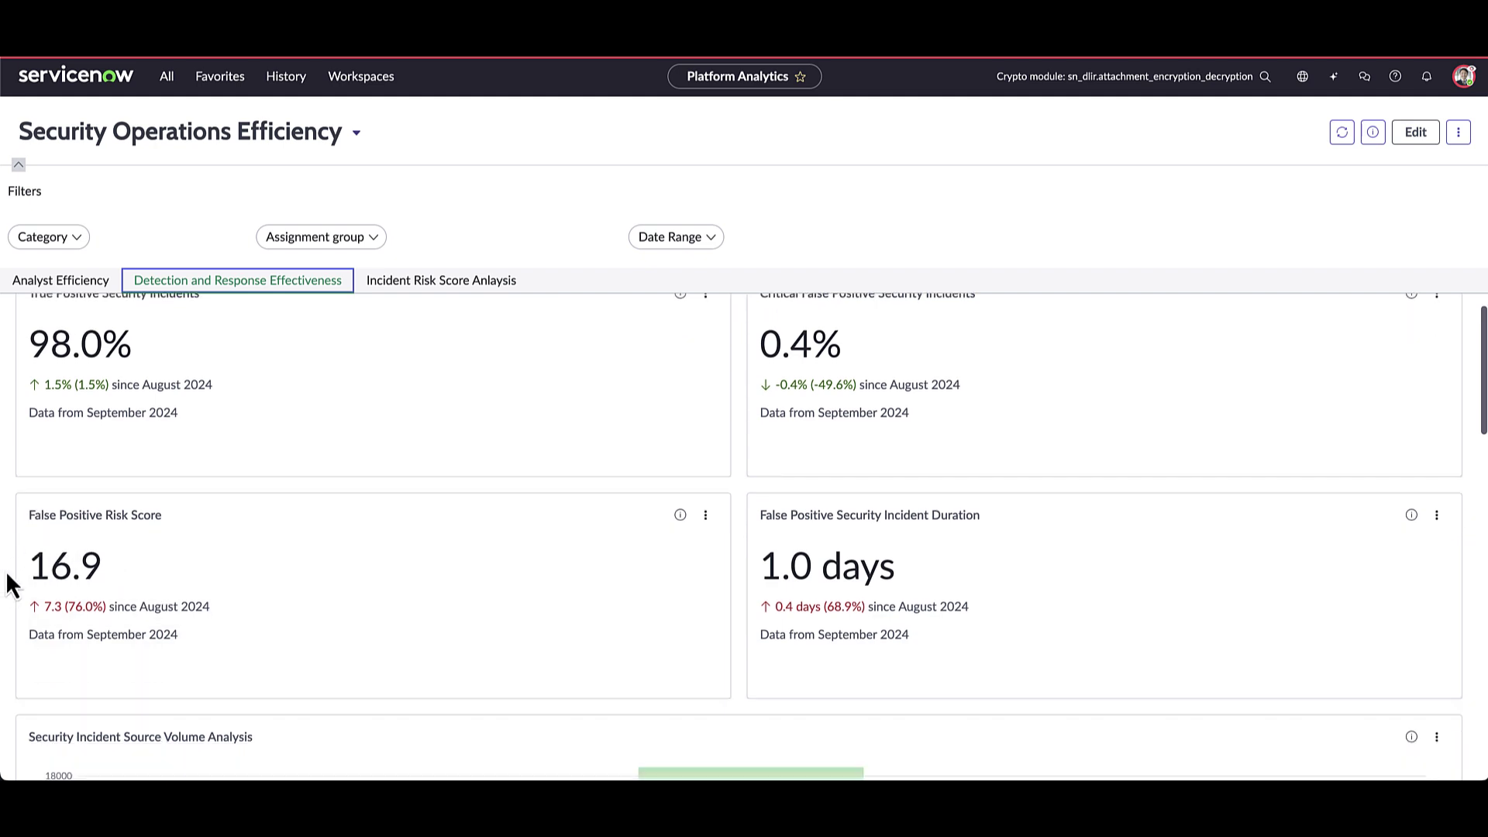
pyautogui.scroll(-3, 7, 576)
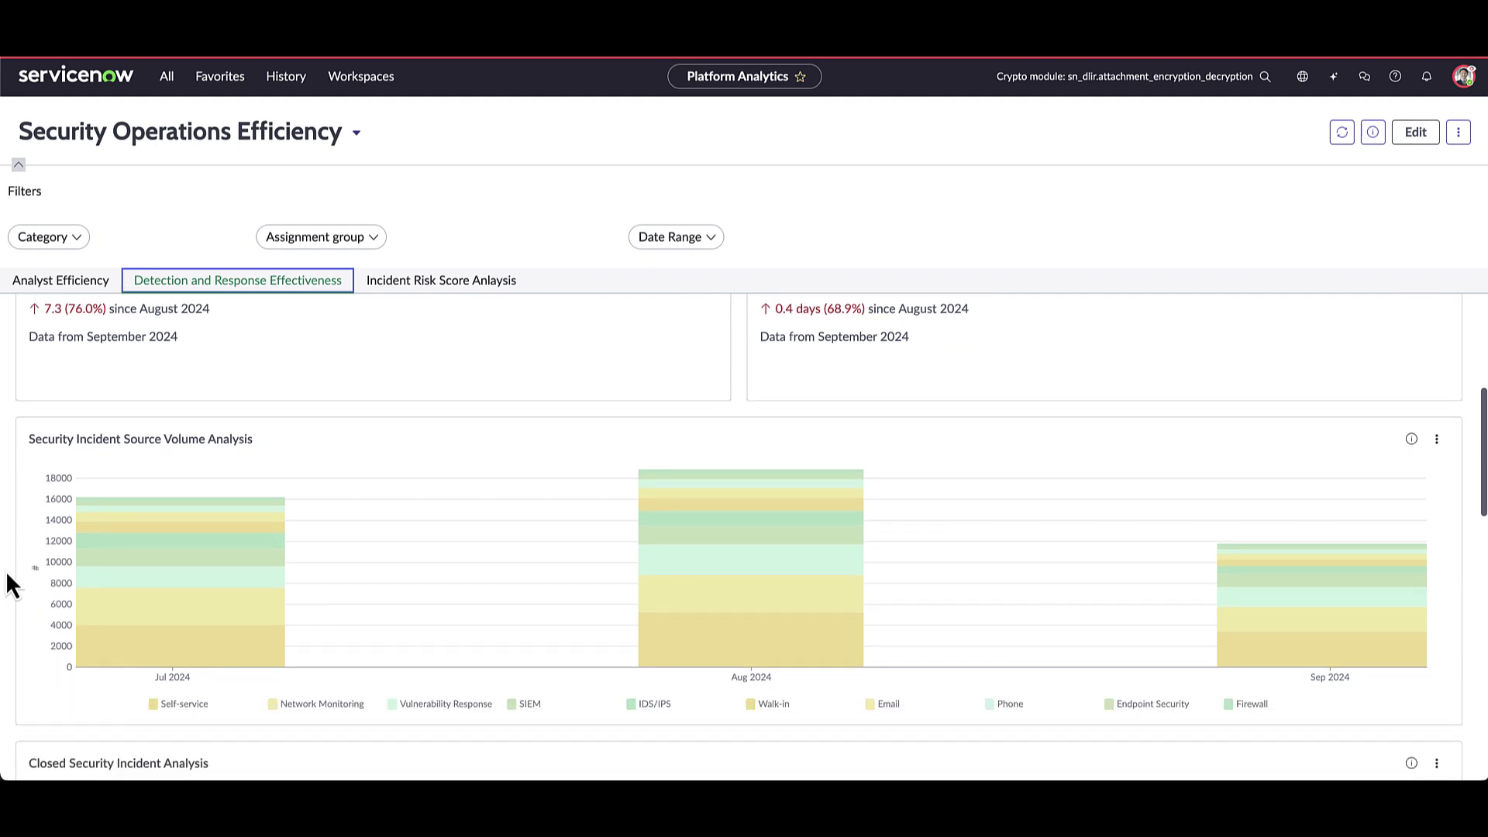
pyautogui.scroll(-1, 6, 583)
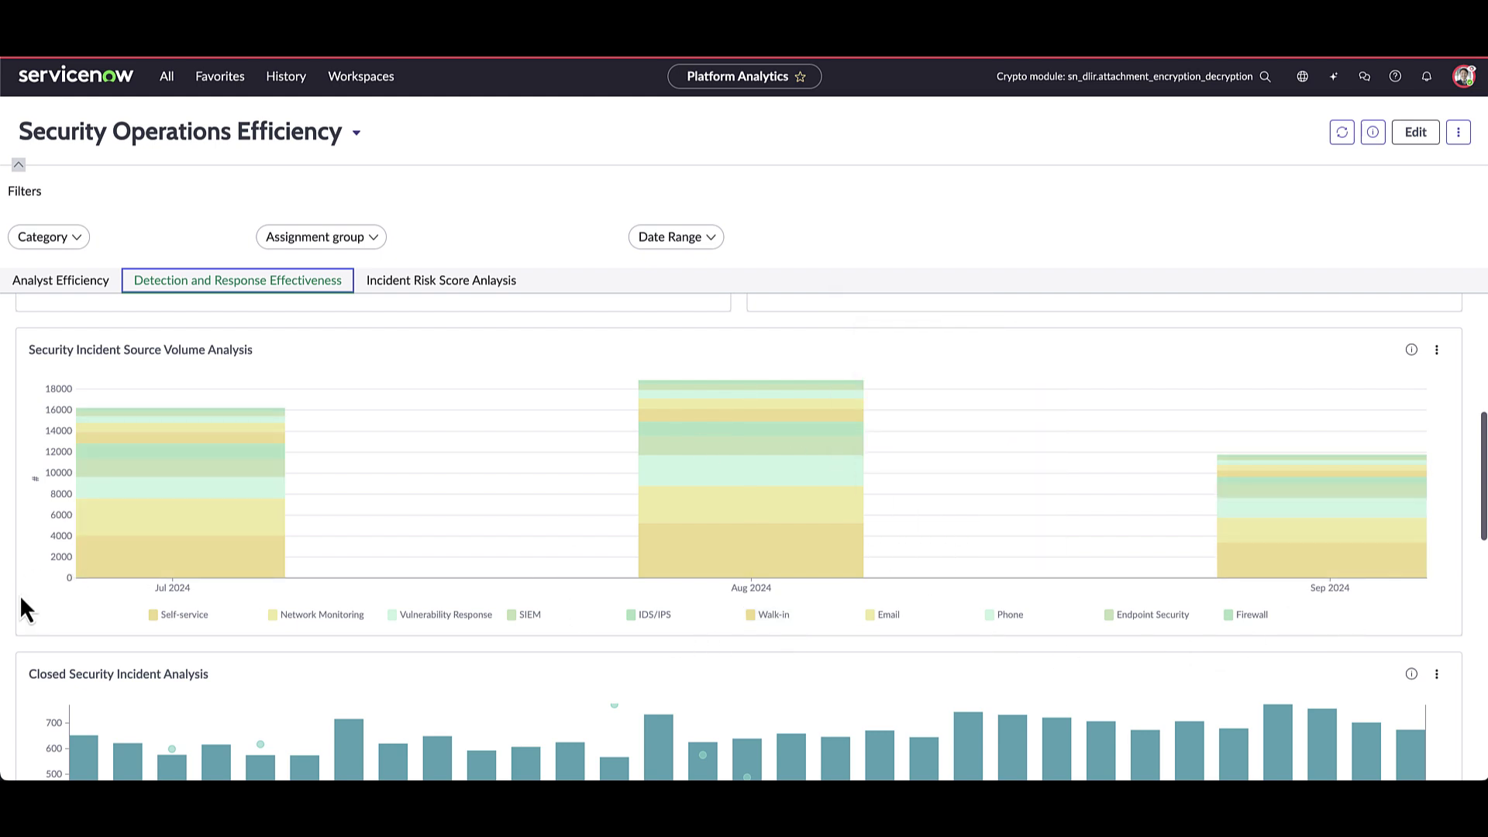
pyautogui.scroll(-3, 21, 594)
pyautogui.scroll(-1, 21, 589)
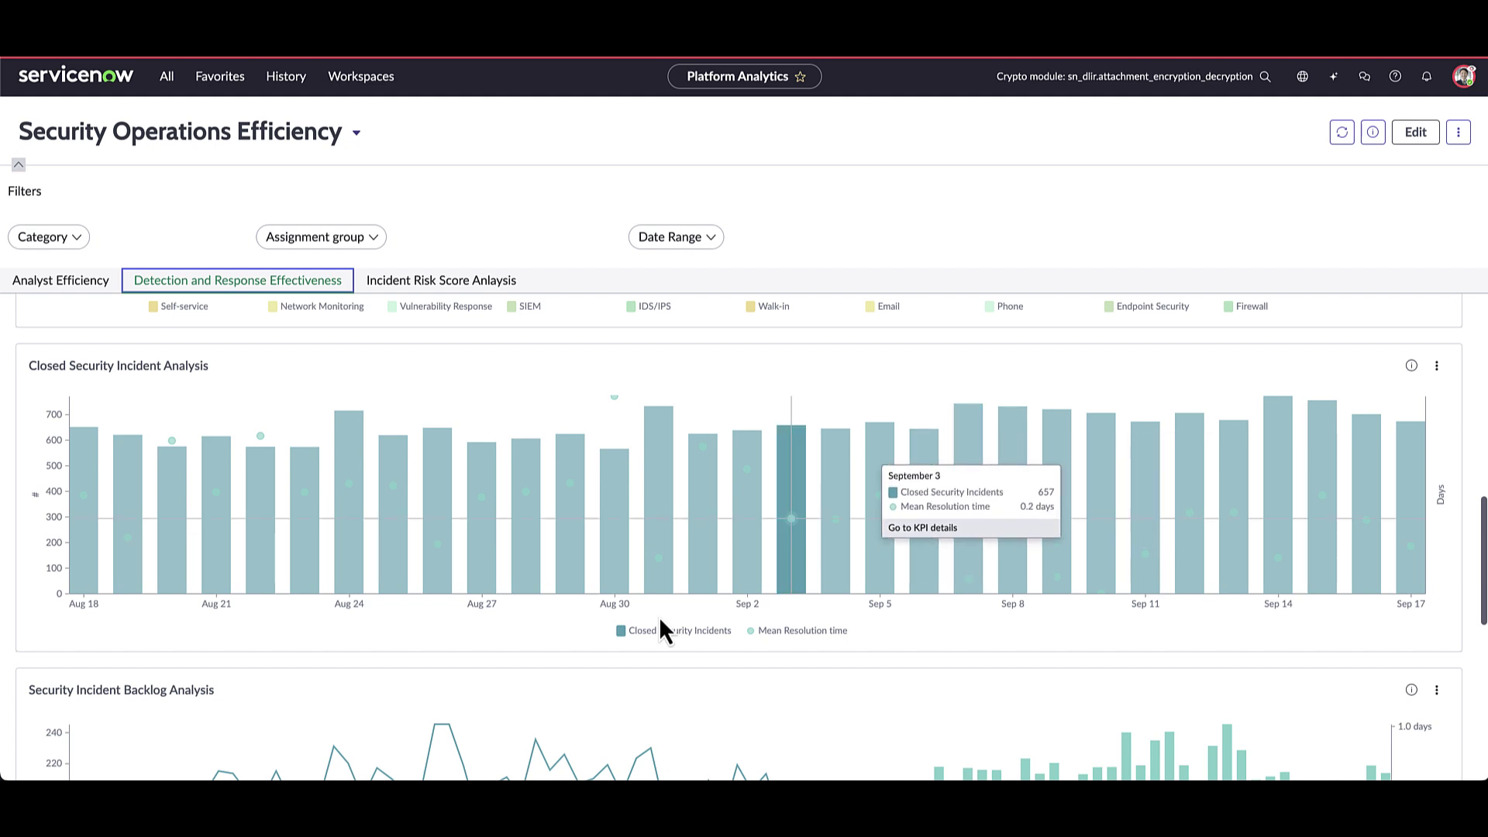
pyautogui.scroll(-5, 17, 604)
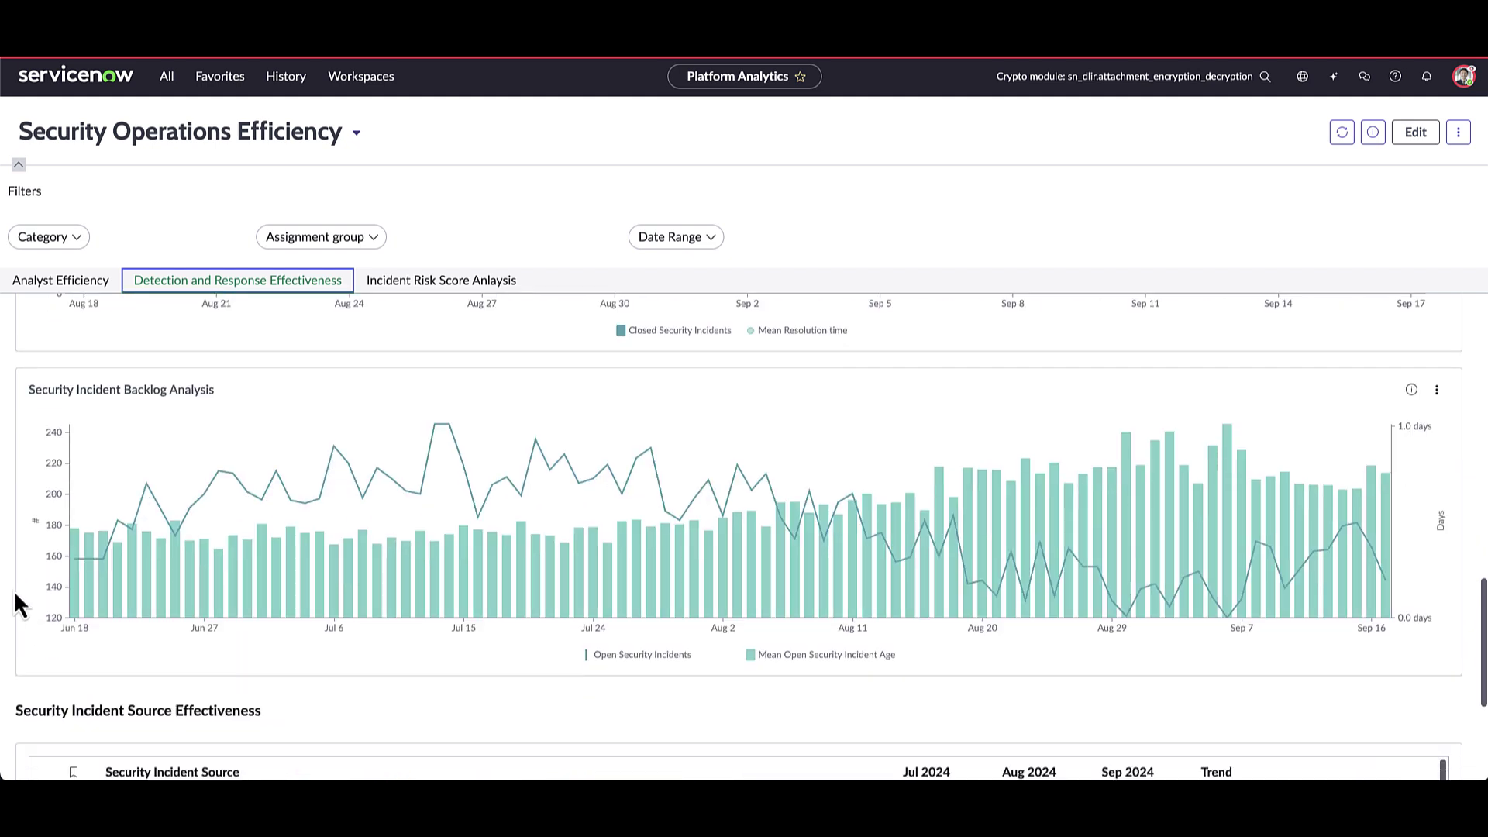
pyautogui.scroll(2, 46, 459)
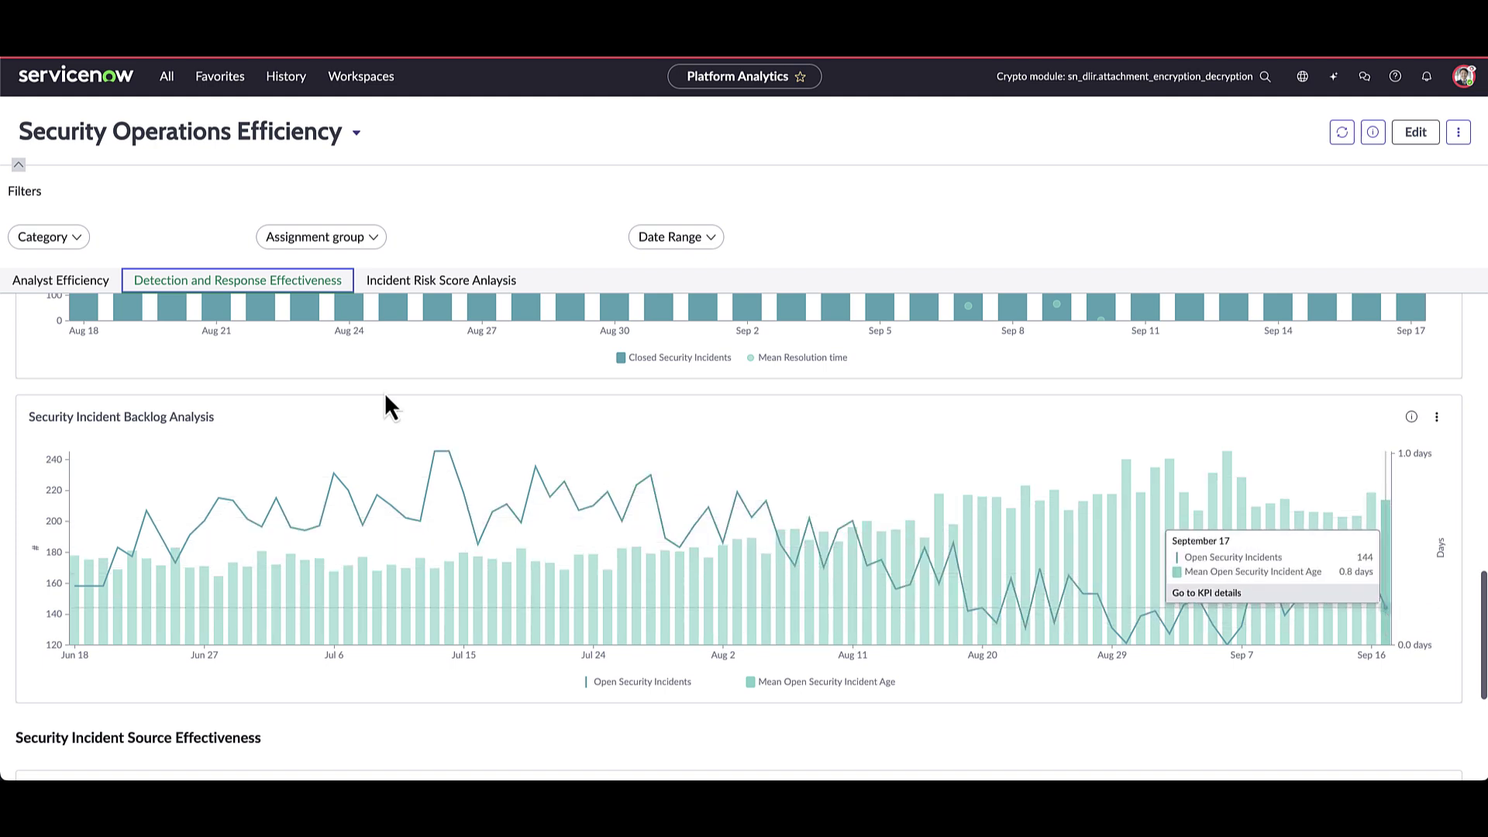
pyautogui.scroll(6, 49, 375)
pyautogui.scroll(5, 47, 375)
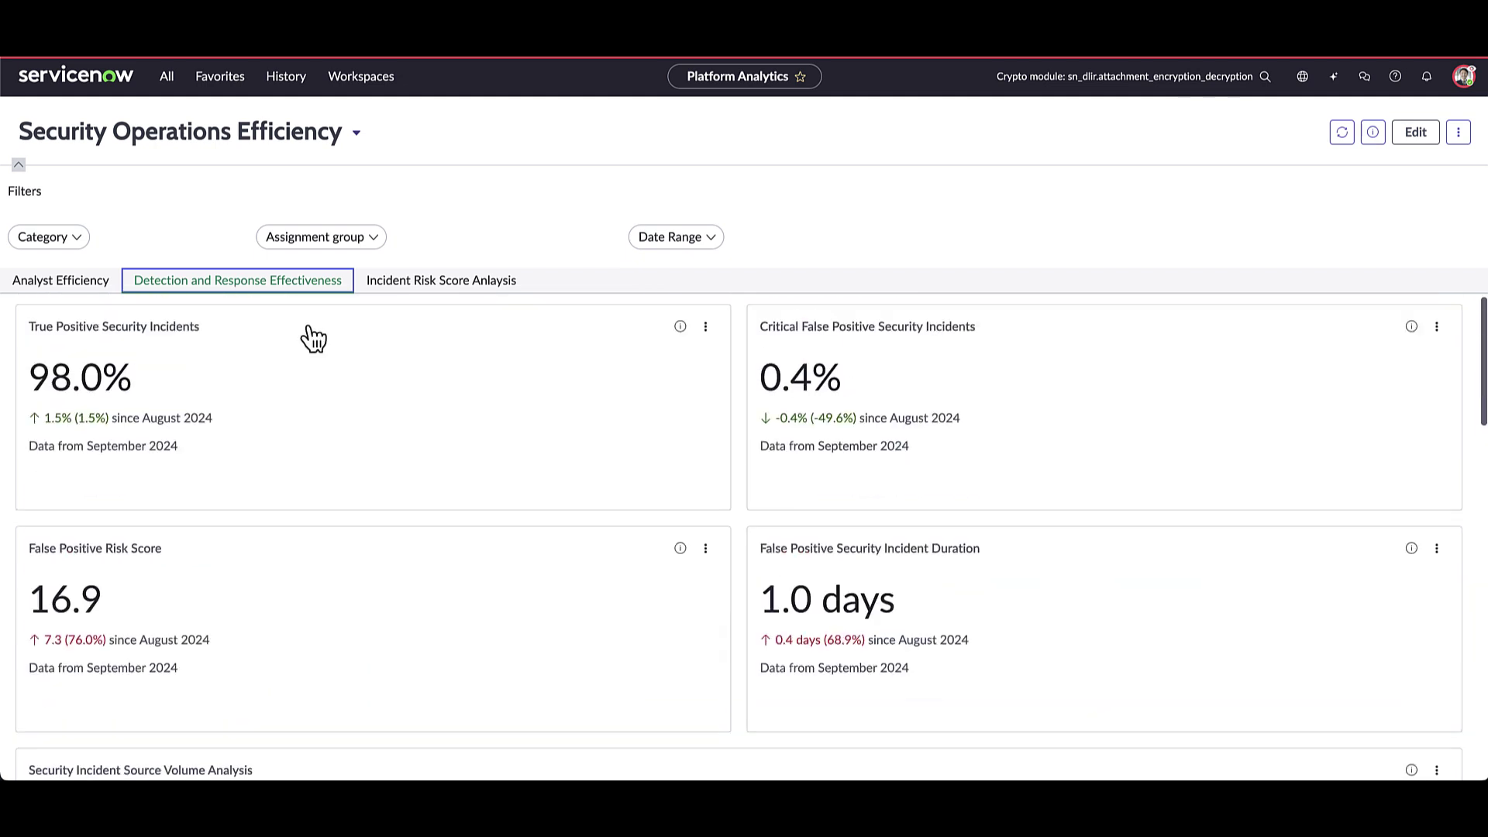
# Step: Open Incident Risk Score Analysis and scroll to the Security Analyst Work tables
pyautogui.click(430, 286)
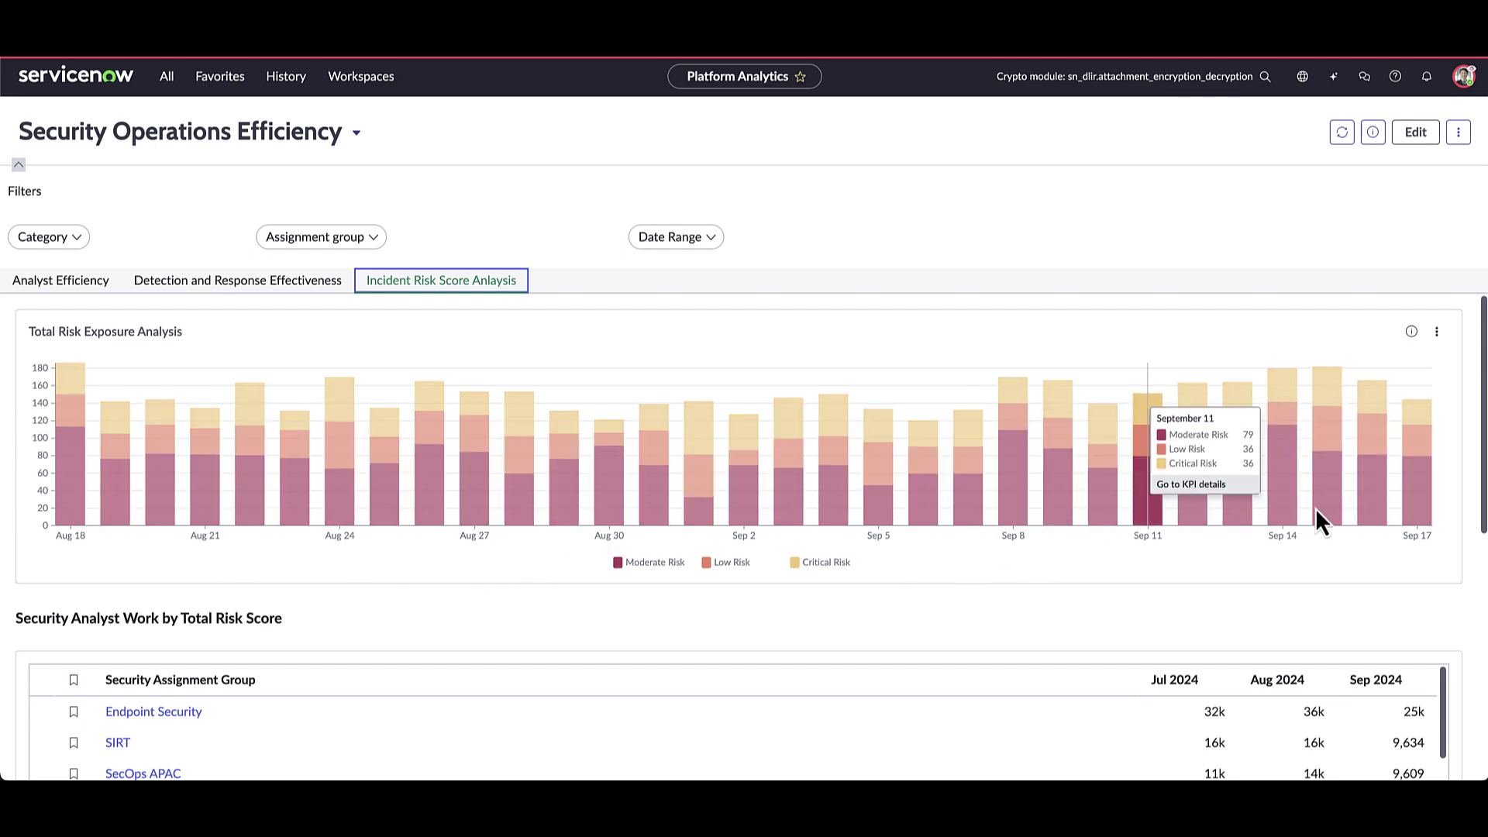
pyautogui.scroll(-1, 15, 597)
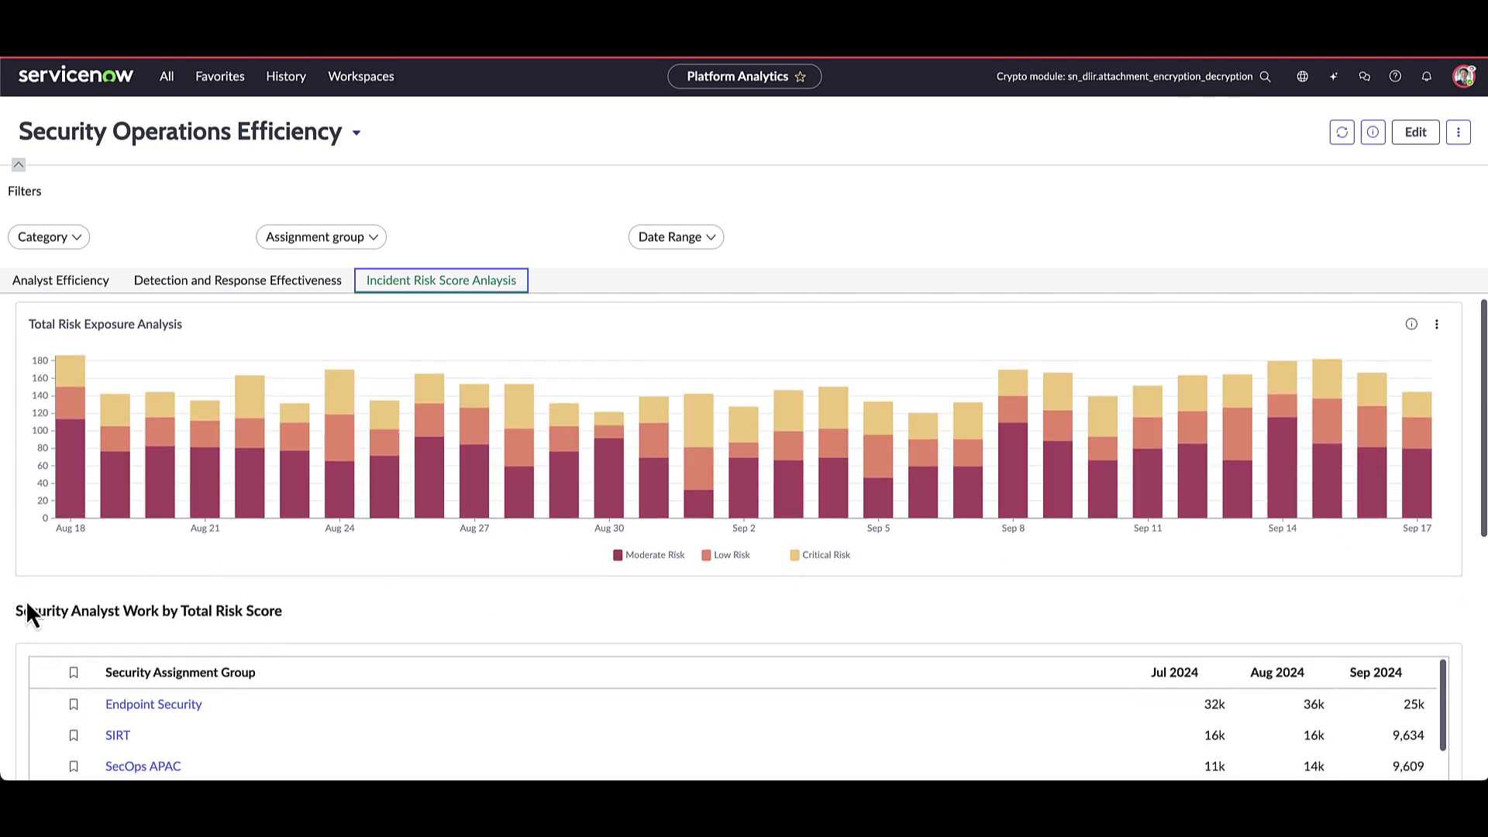
pyautogui.scroll(-3, 16, 598)
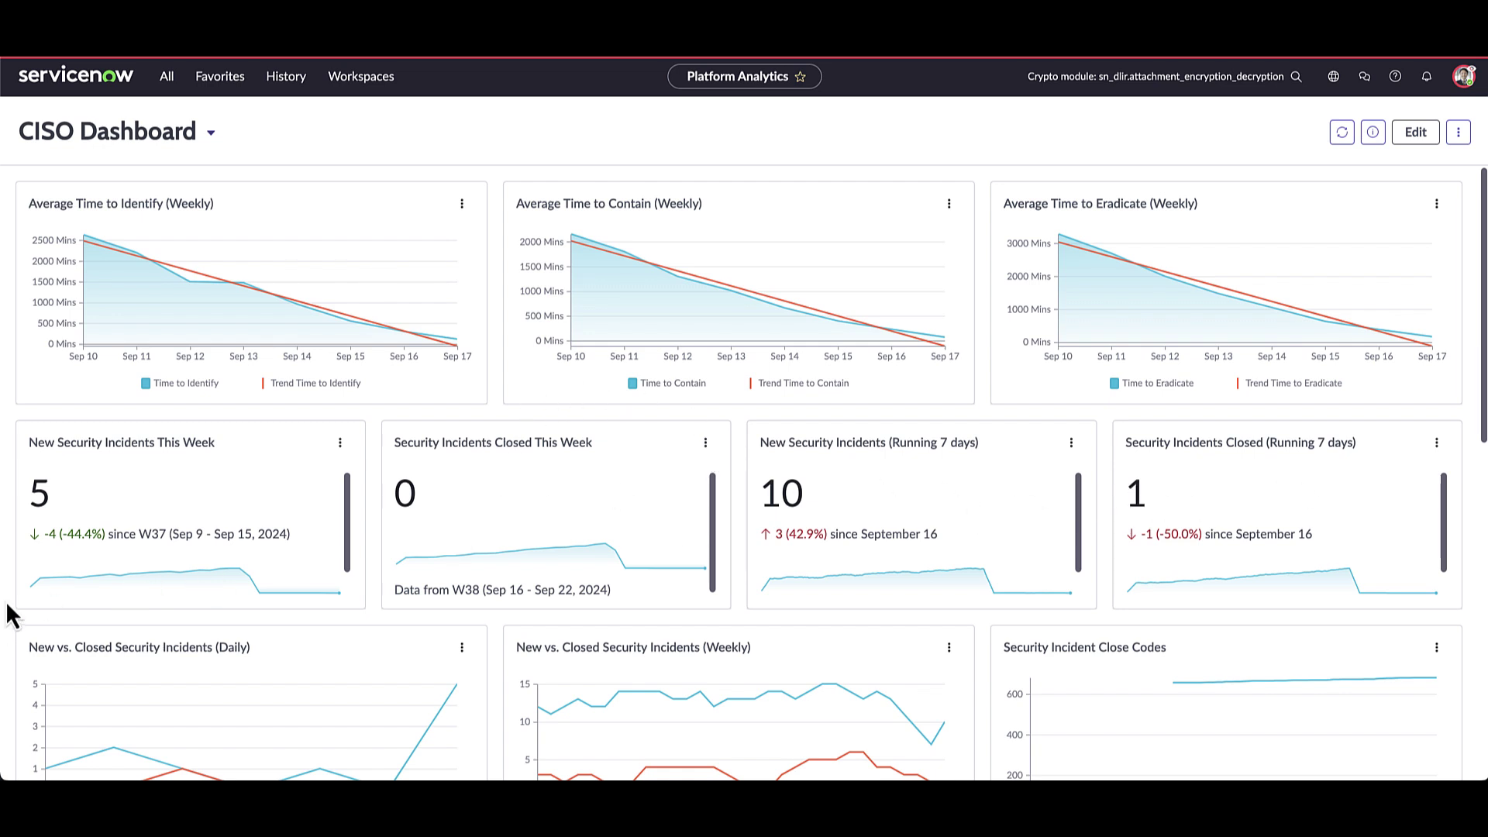
# Step: Scroll the CISO Dashboard's incident metrics down to the Security Incident Map
pyautogui.scroll(-3, 8, 612)
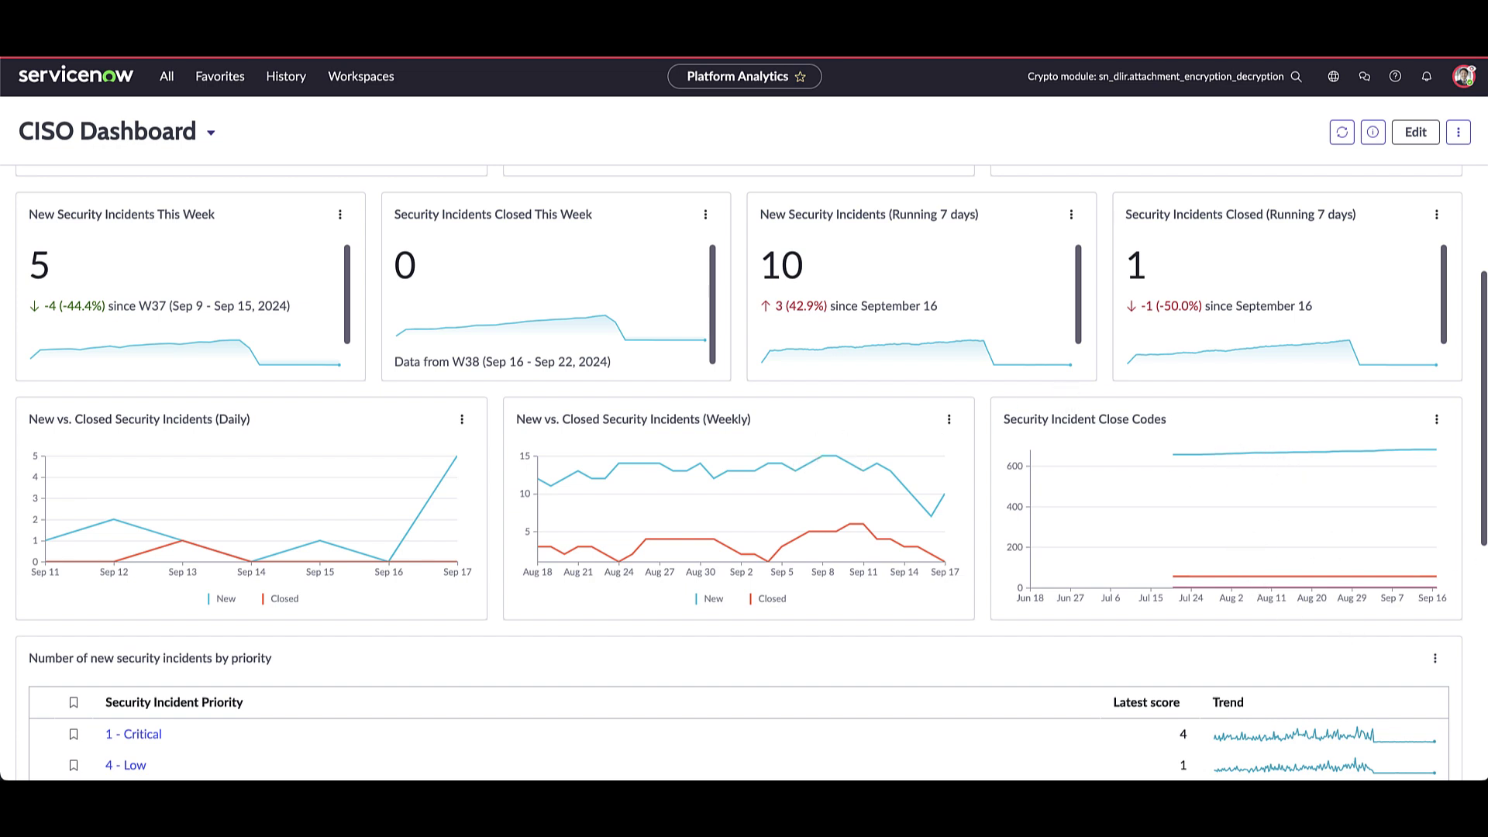
pyautogui.scroll(-5, 17, 496)
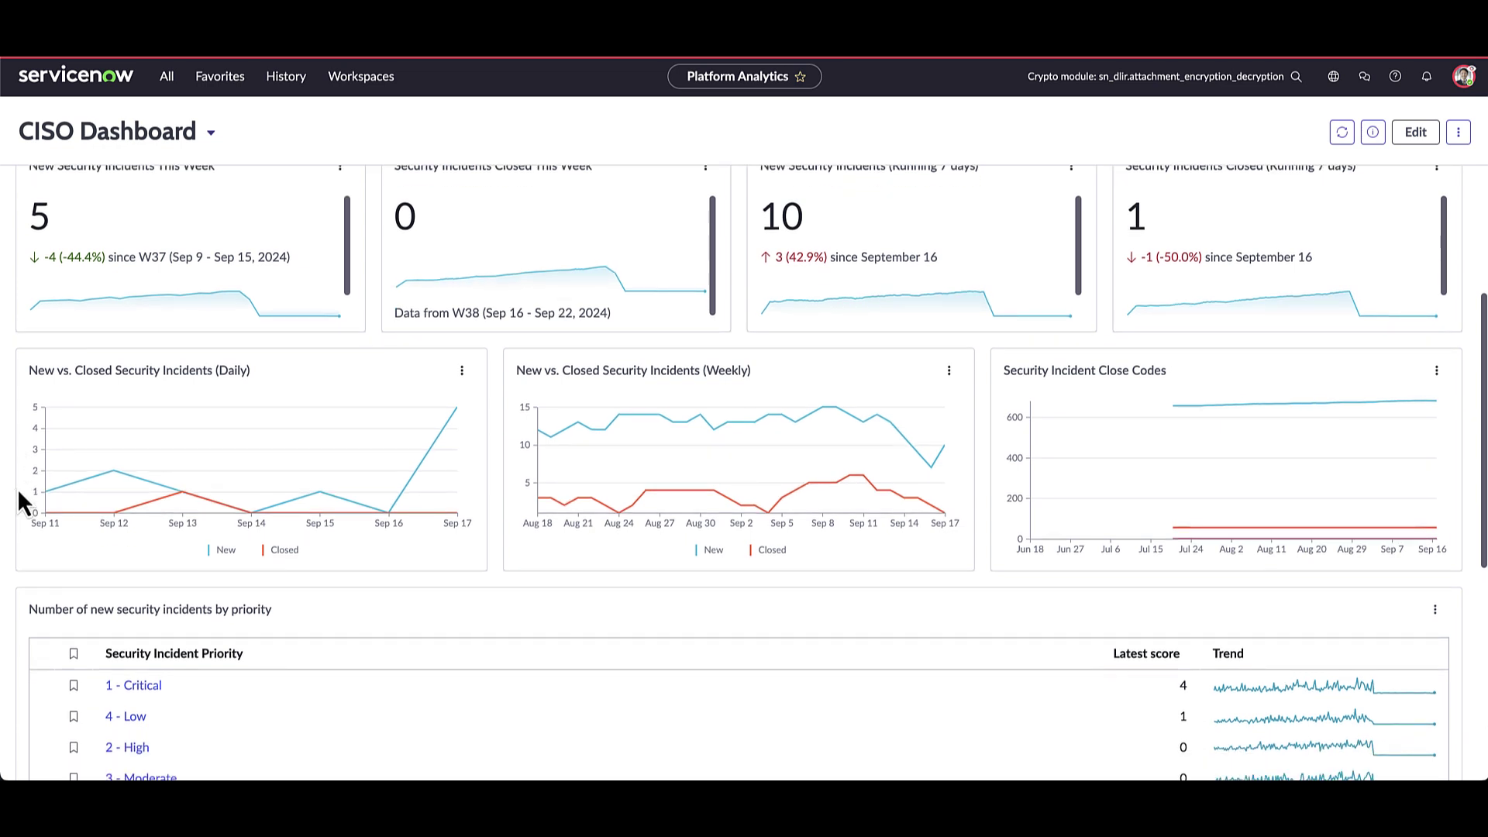
pyautogui.scroll(-1, 19, 502)
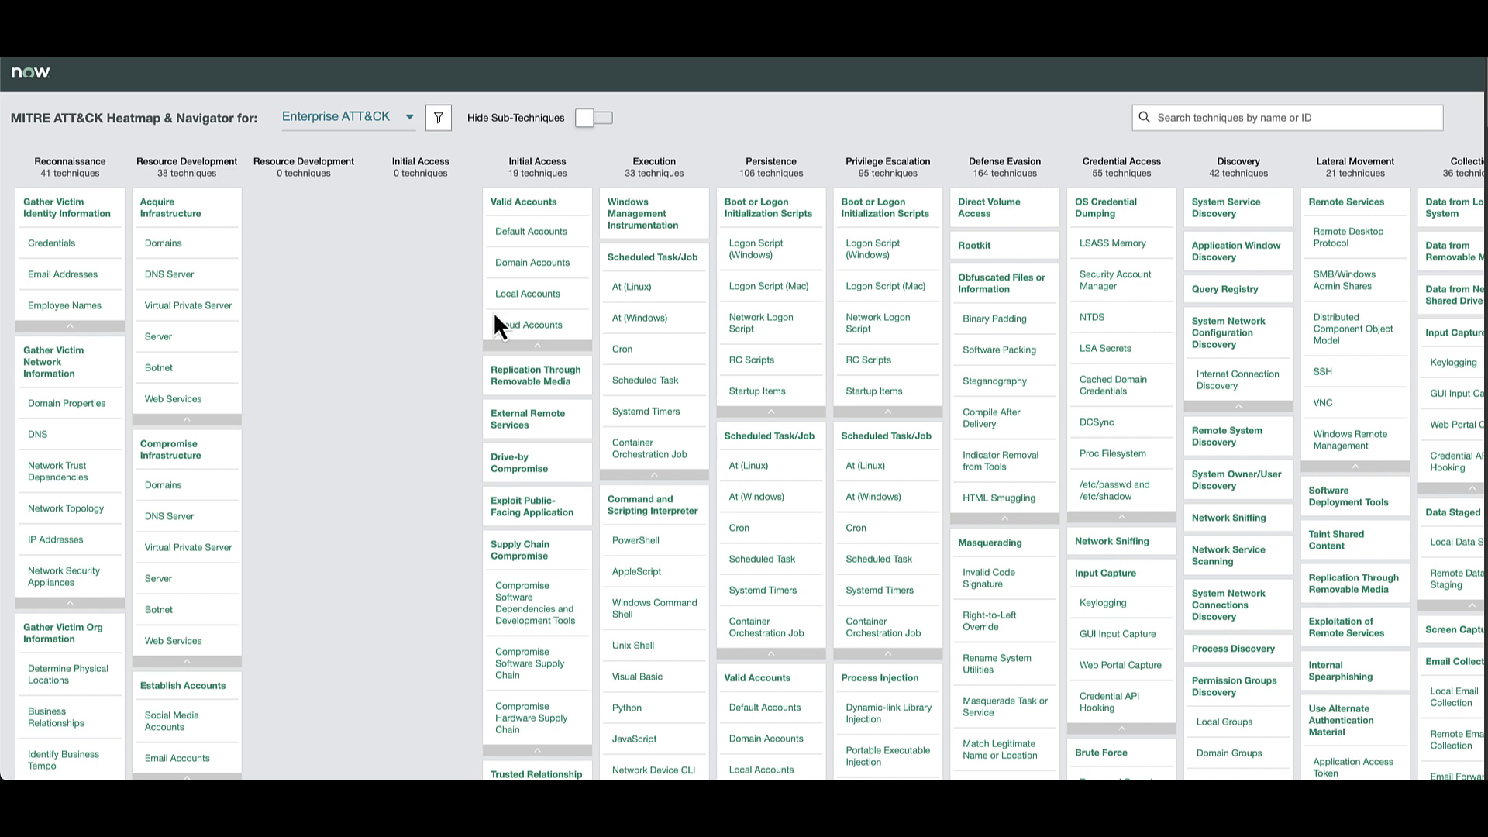
# Step: Show technique IDs and detection coverage on every technique in the heatmap
pyautogui.click(436, 124)
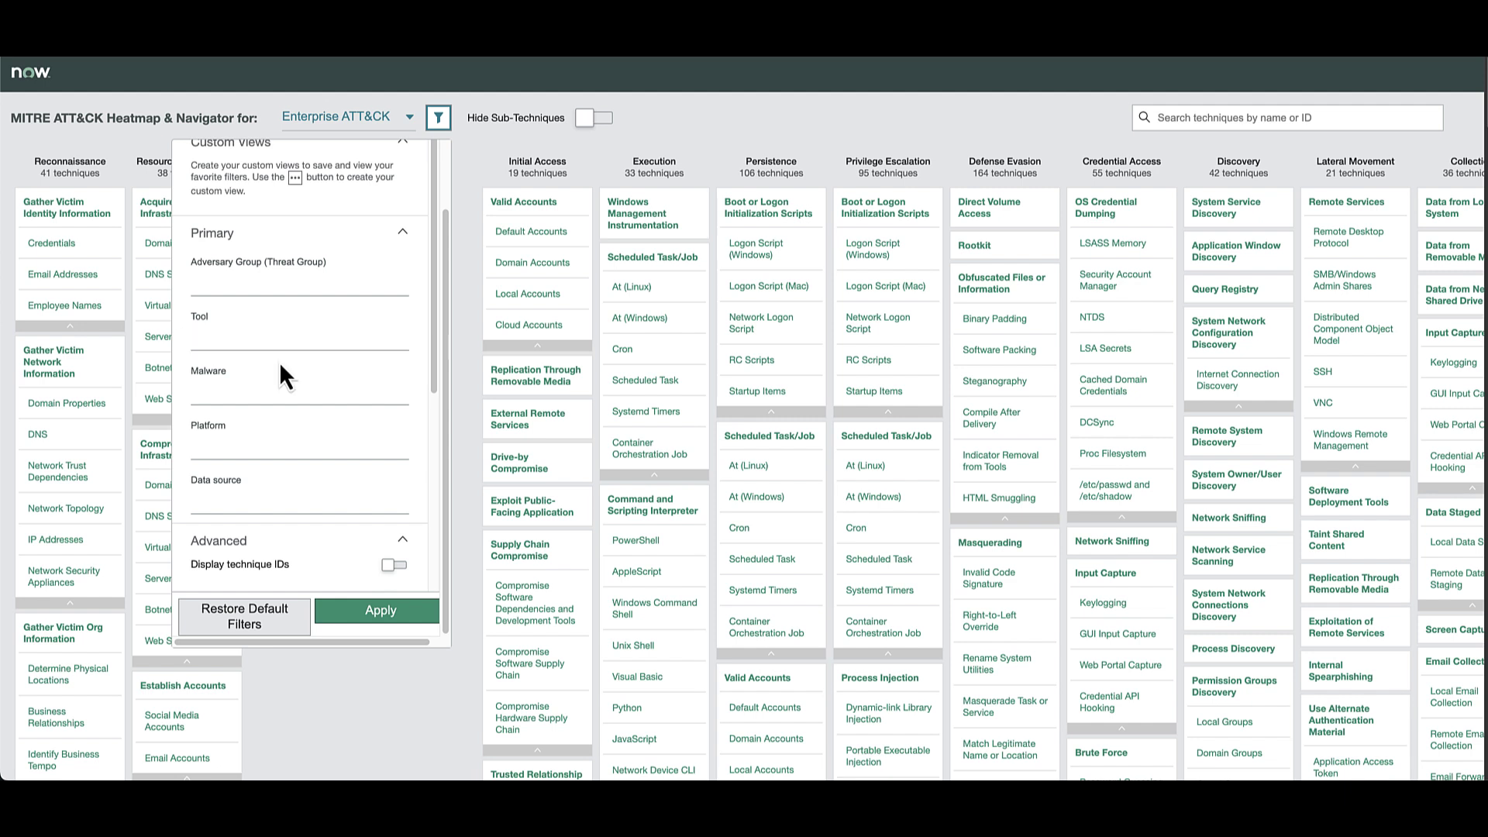
pyautogui.scroll(-4, 281, 368)
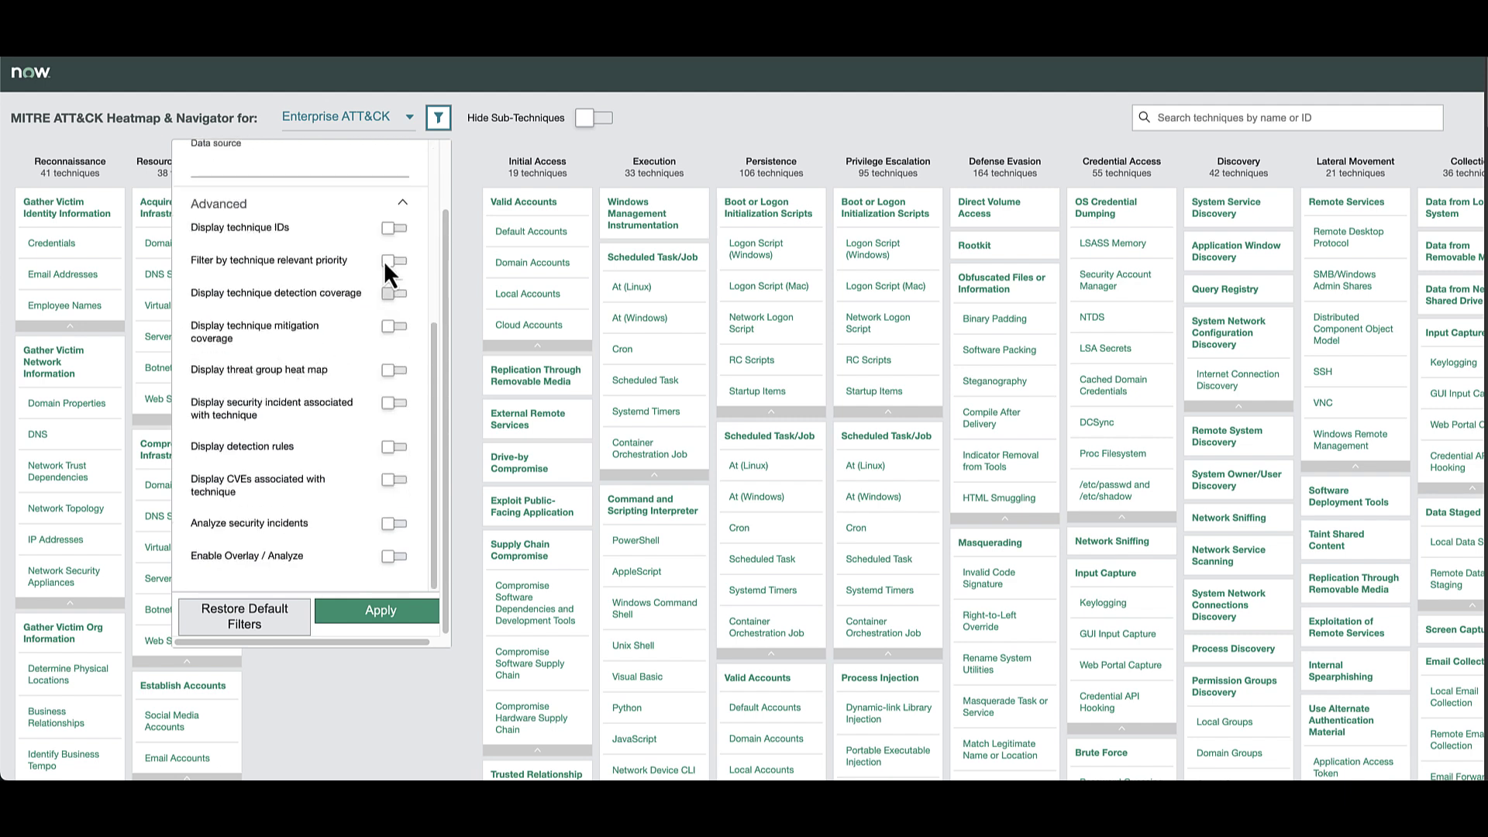
pyautogui.click(392, 234)
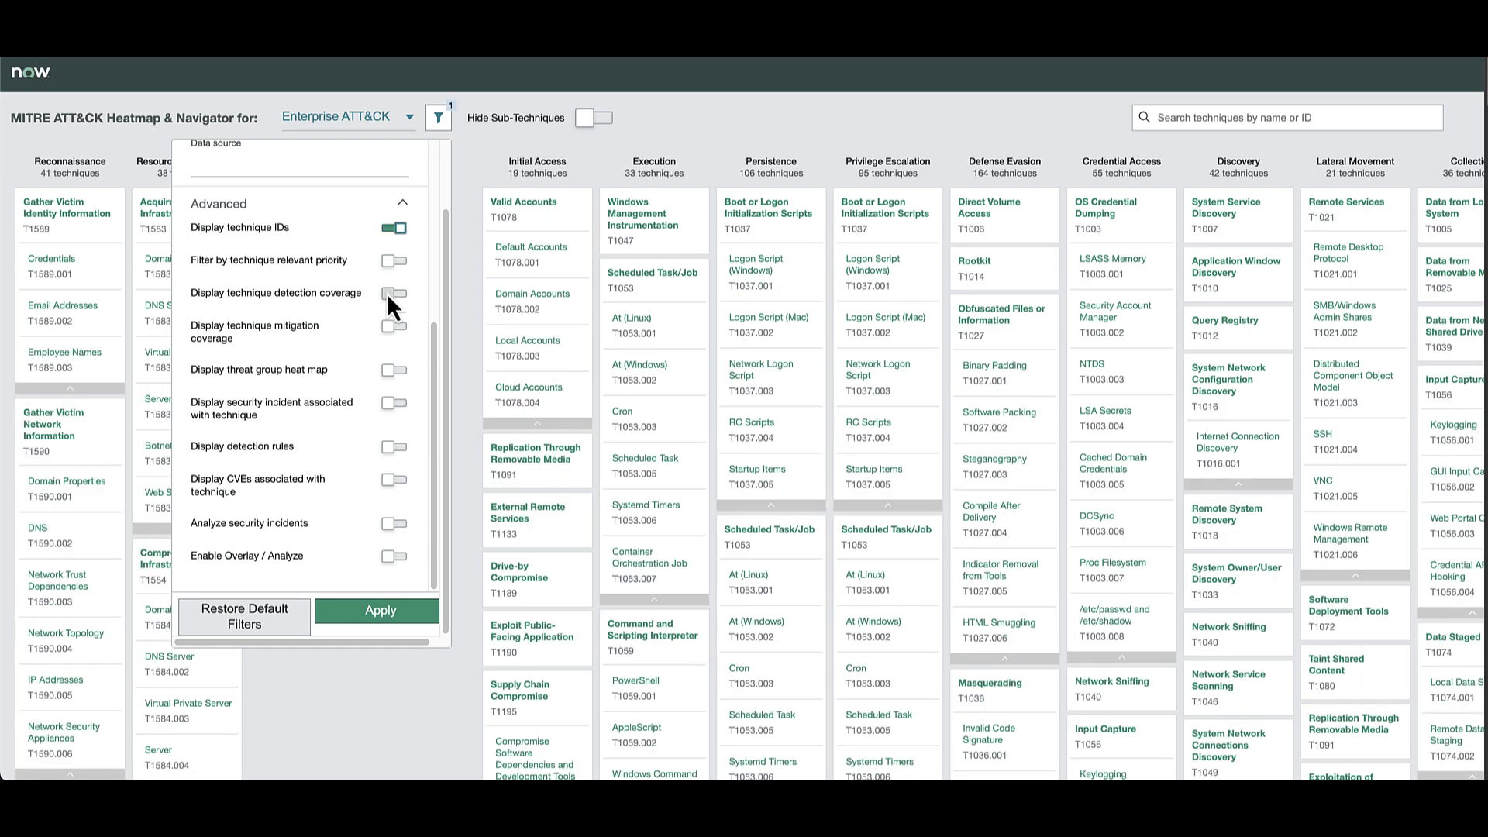
pyautogui.click(388, 293)
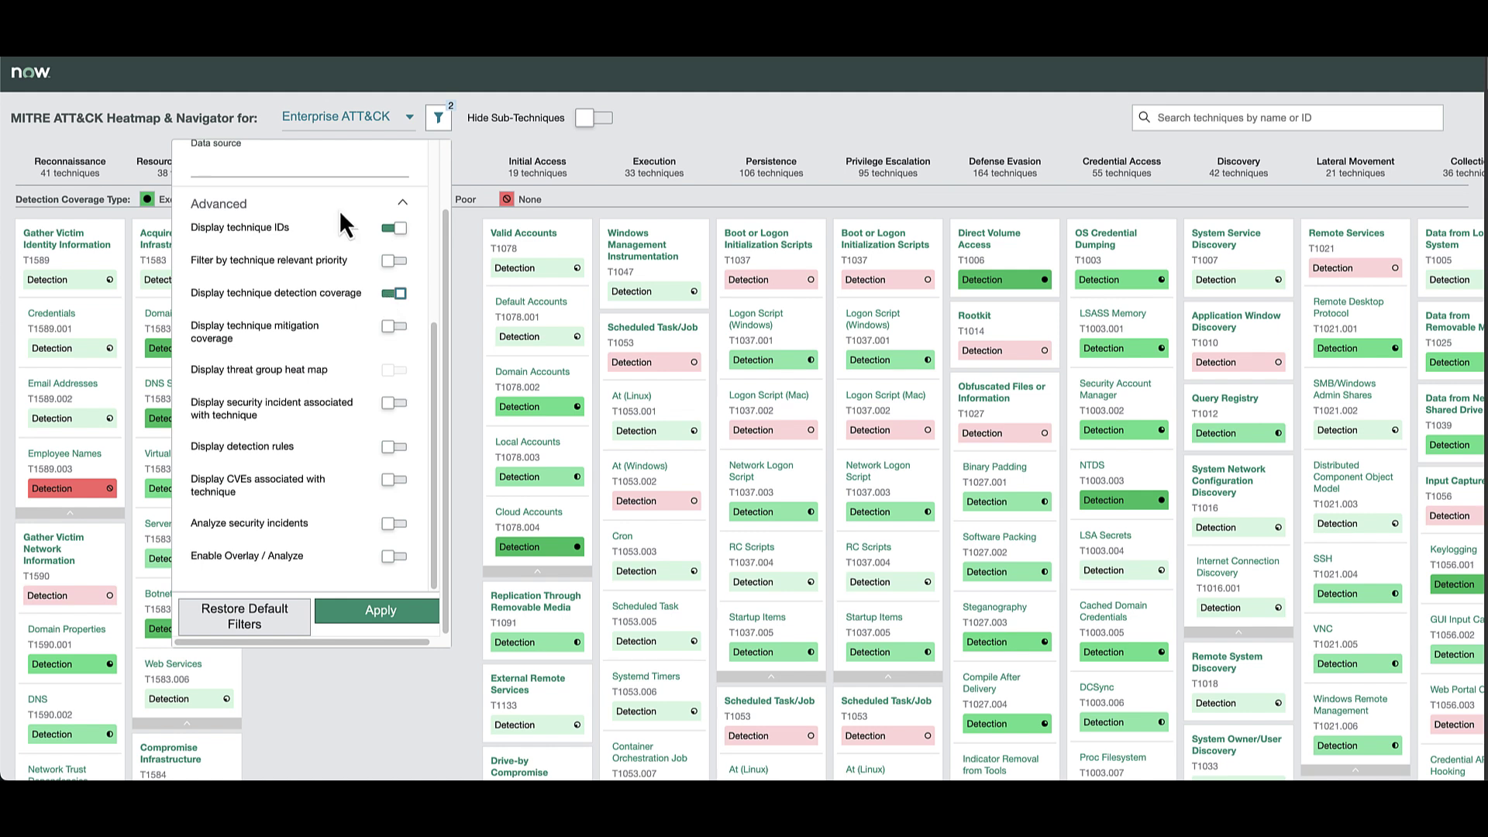
pyautogui.scroll(4, 339, 222)
# Step: Filter the heatmap to adversary group APT29, apply it, and scroll through the results
pyautogui.click(272, 282)
pyautogui.write('apt29')
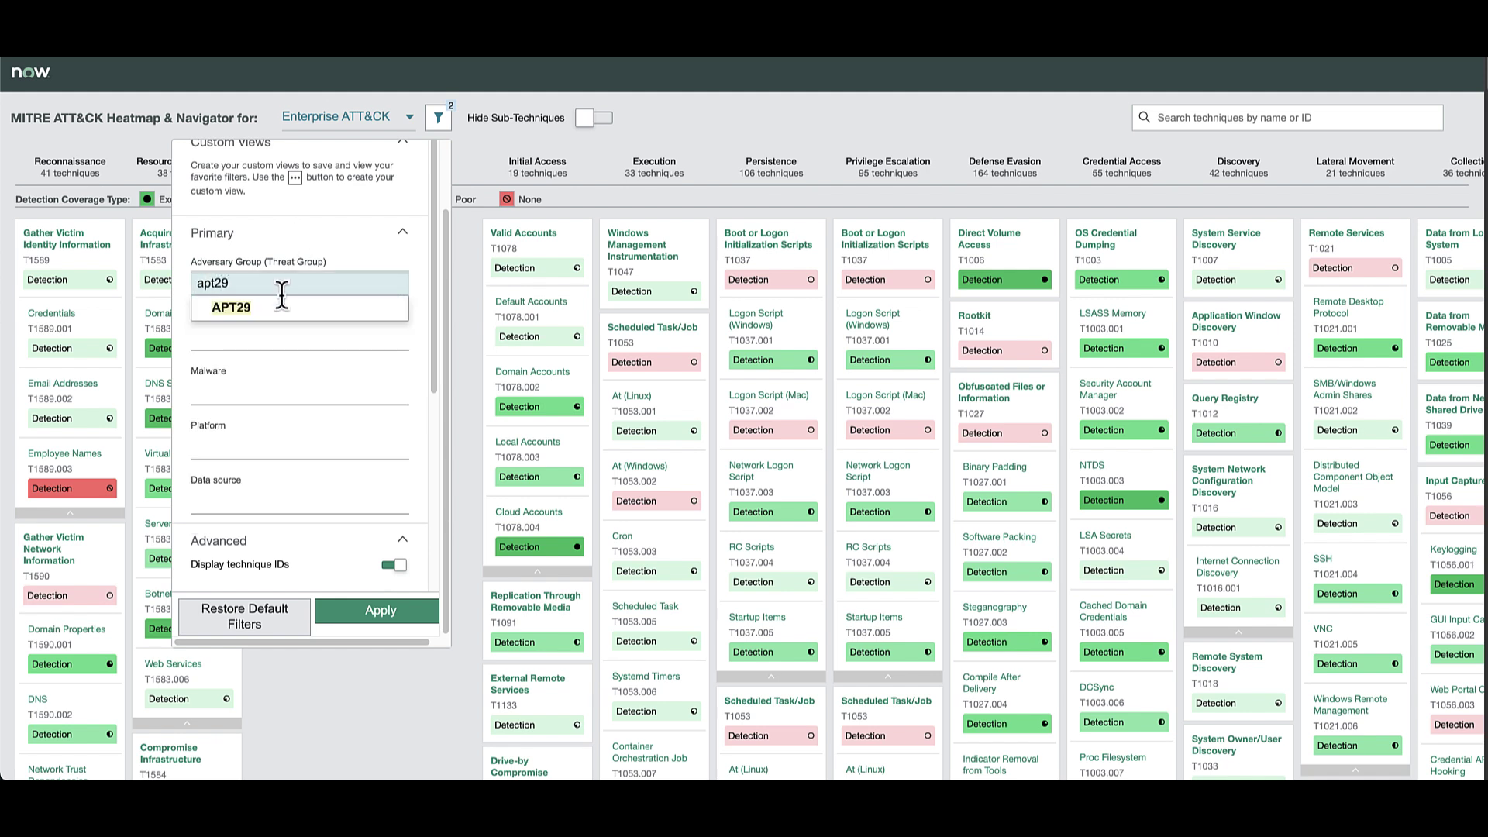
pyautogui.click(291, 314)
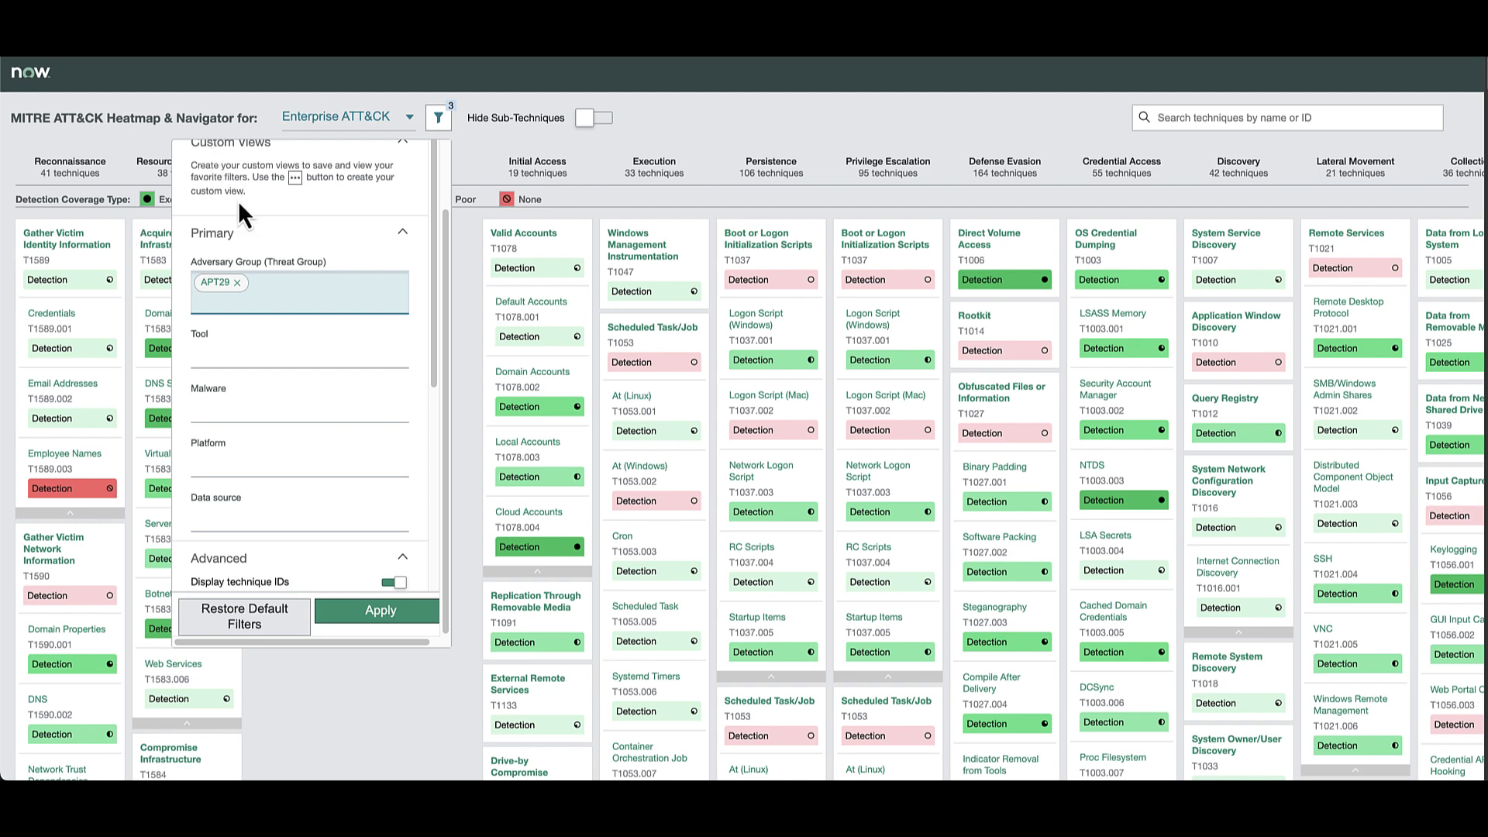
pyautogui.click(649, 377)
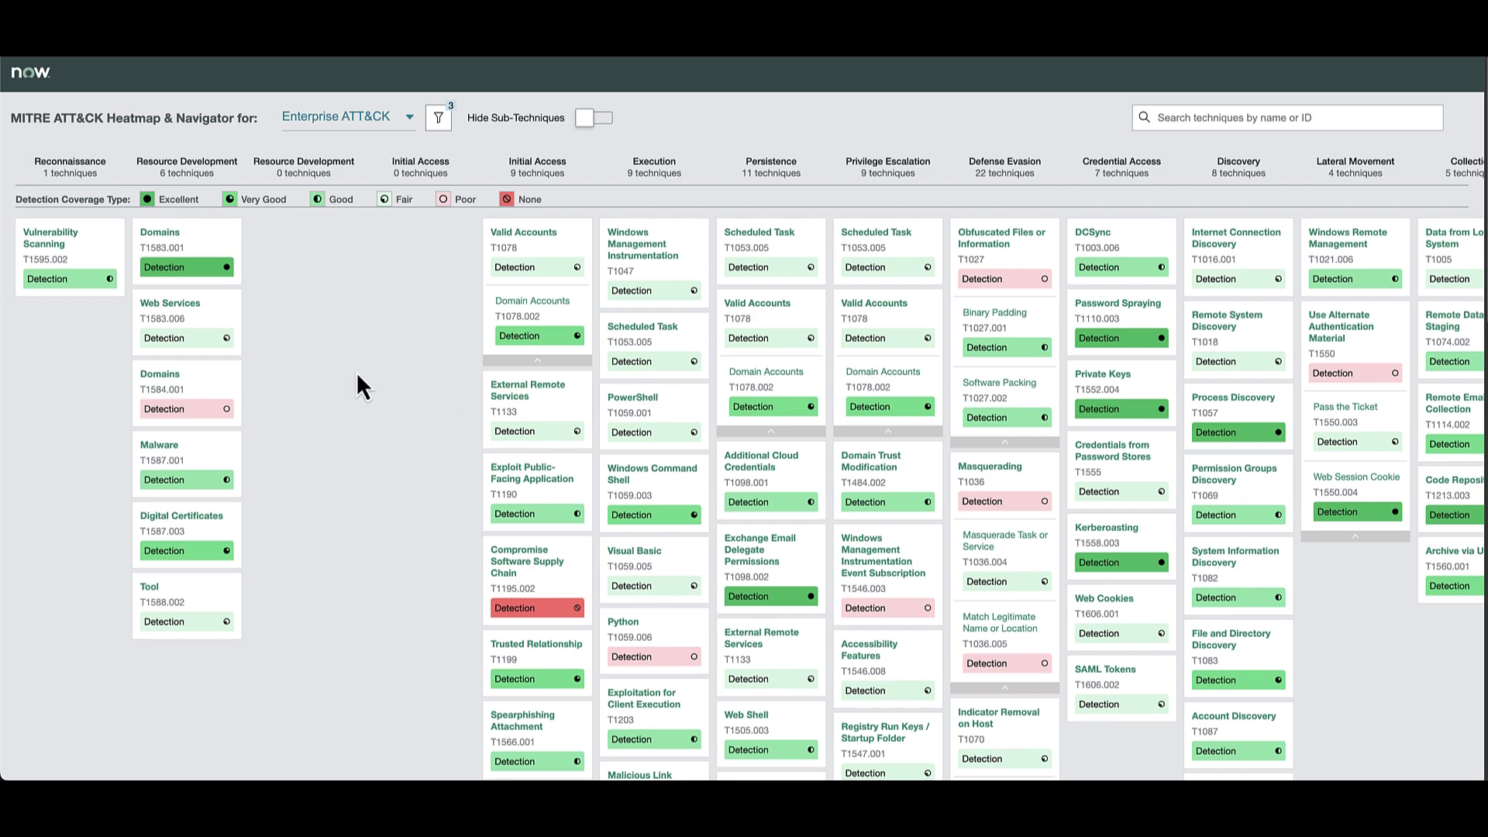
pyautogui.scroll(-6, 356, 371)
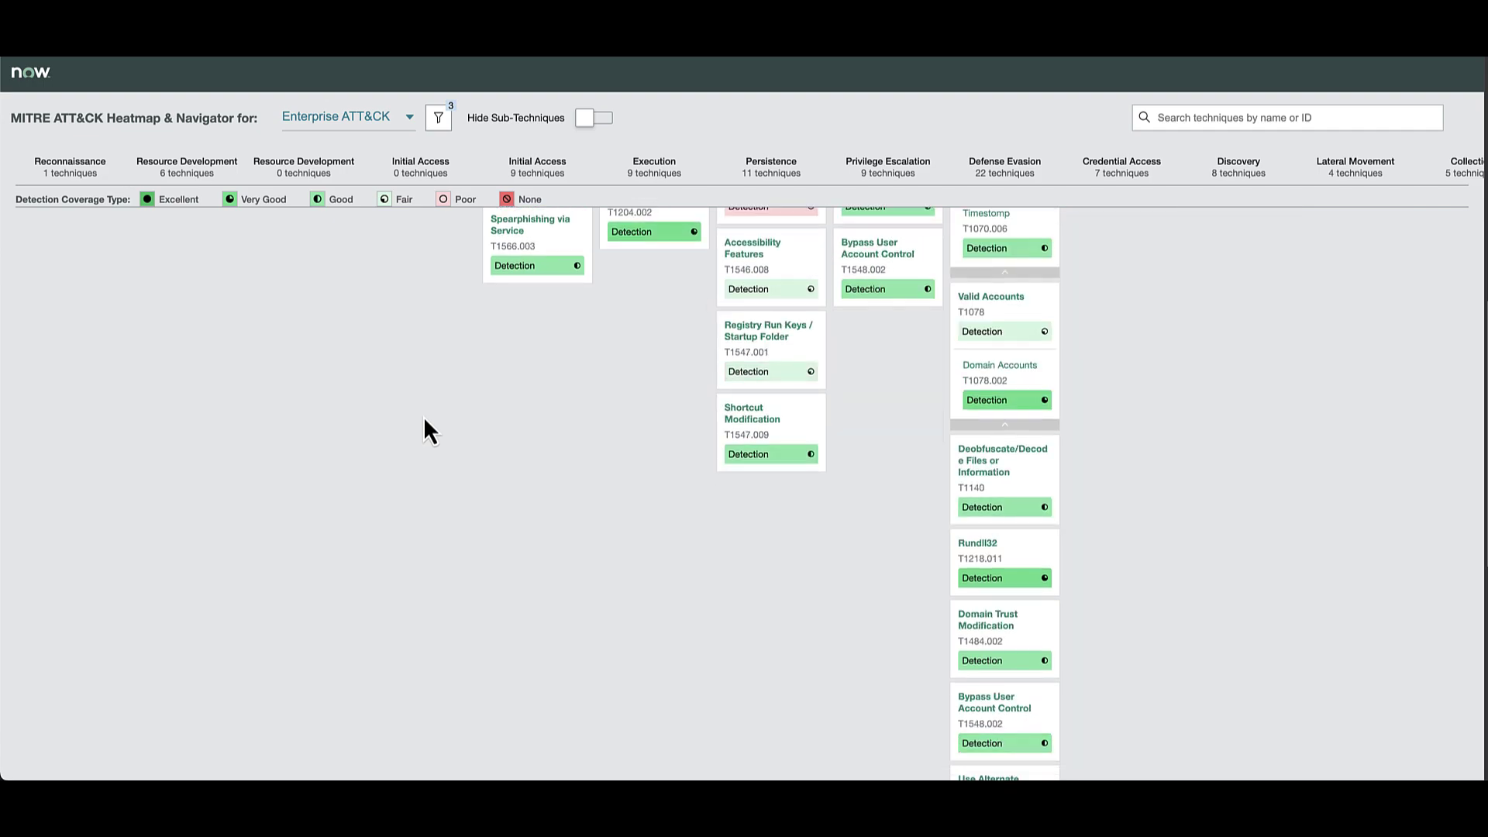
pyautogui.scroll(10, 424, 416)
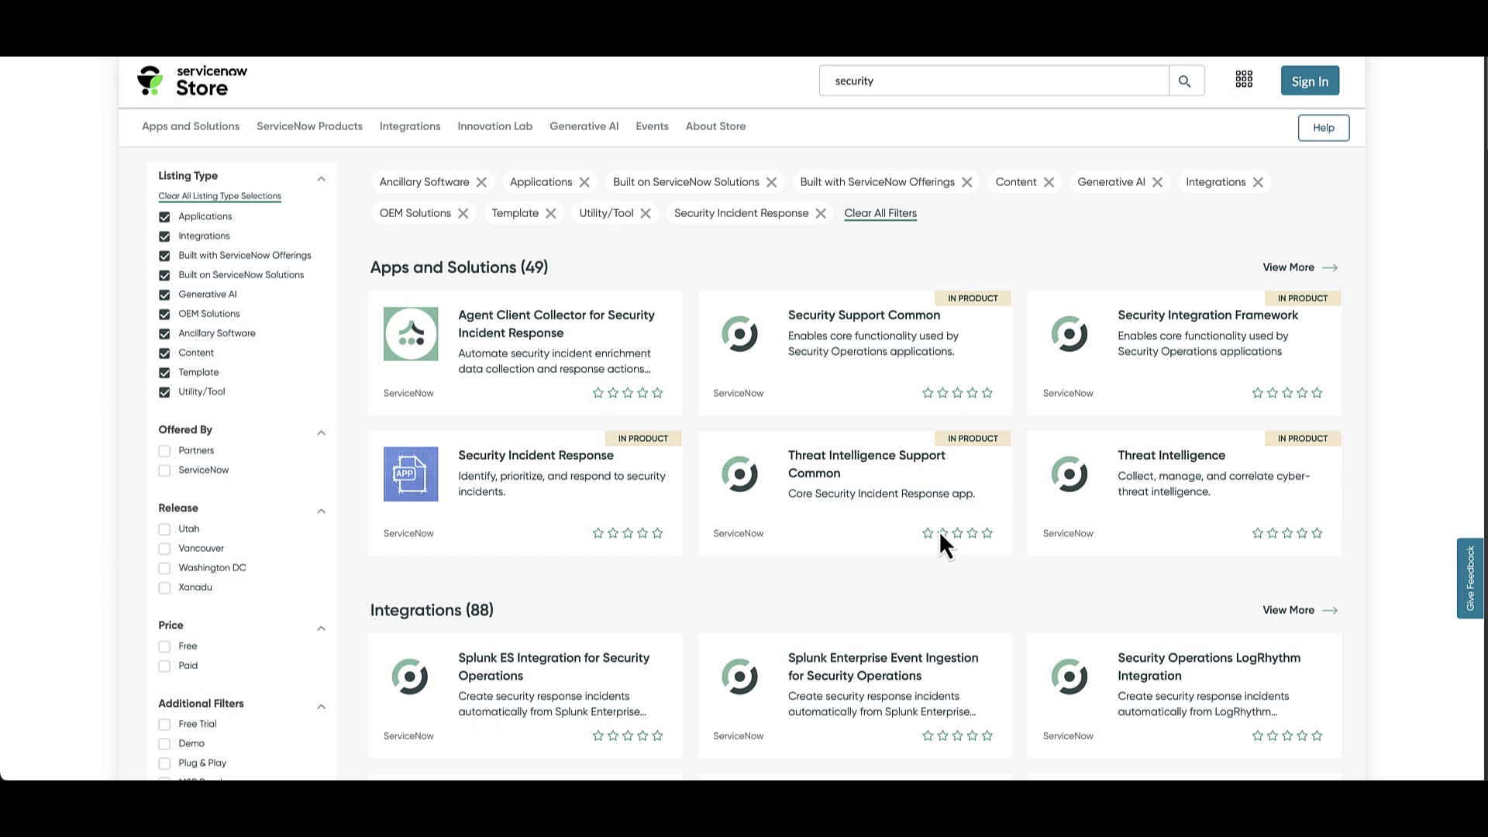
# Step: Limit the 'security' results to Integrations and open the CrowdStrike Falcon Sandbox listing
pyautogui.click(1282, 609)
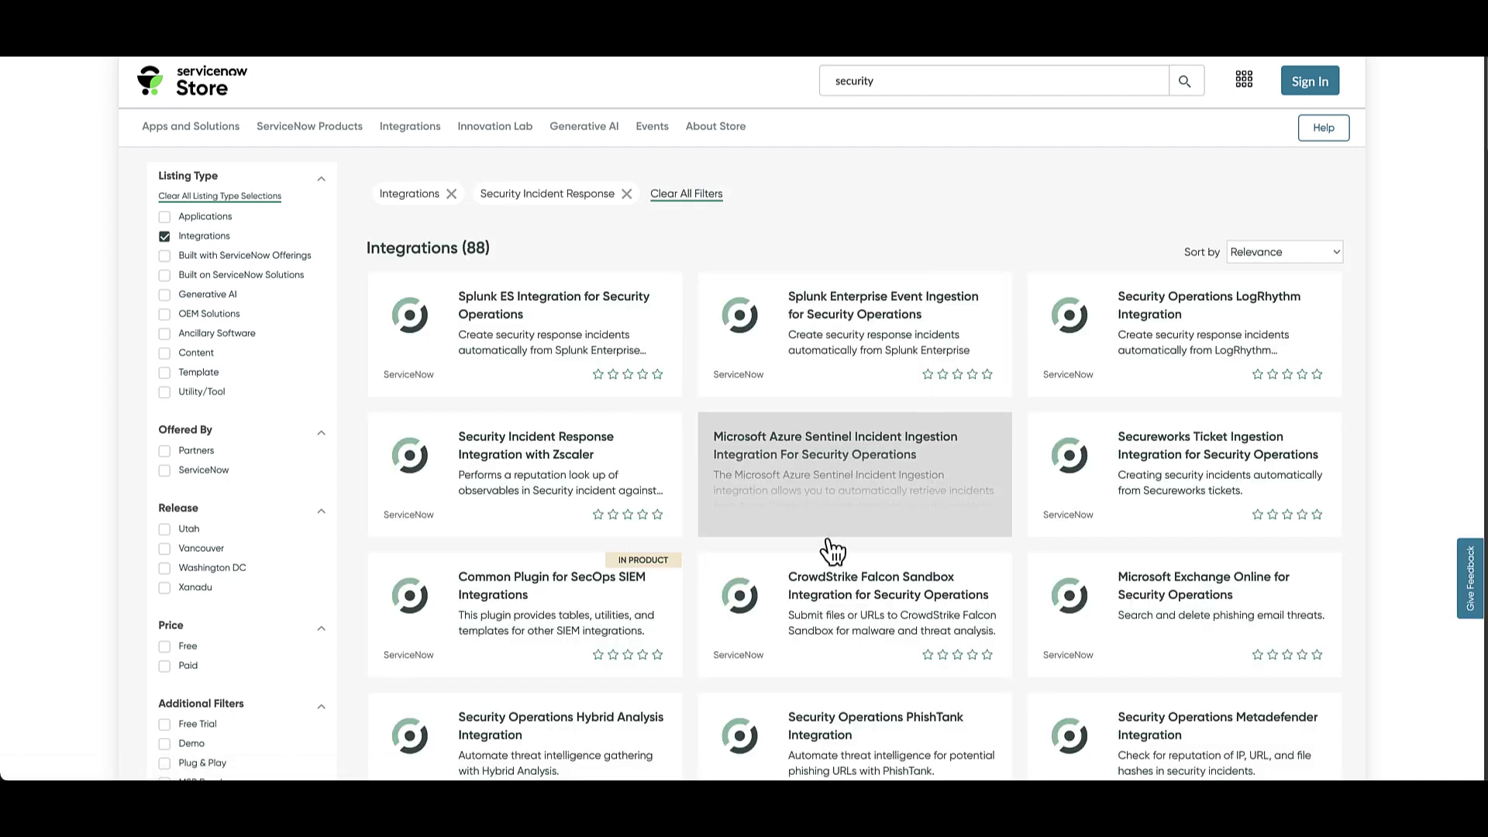
pyautogui.click(835, 594)
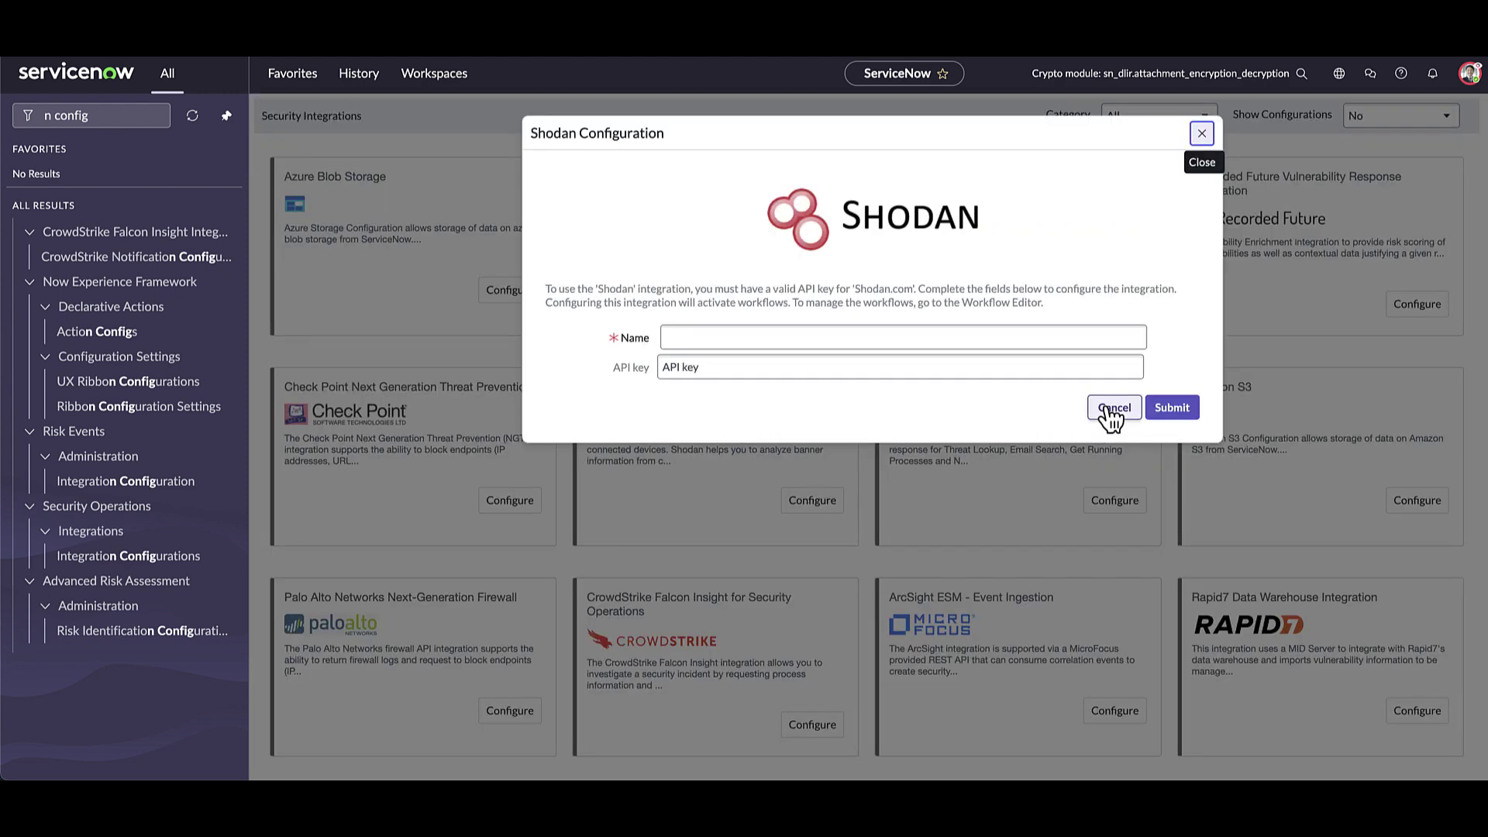
# Step: Cancel the Shodan configuration unsaved and view the CrowdStrike Falcon X Sandbox configuration
pyautogui.click(1112, 408)
pyautogui.scroll(-8, 1283, 393)
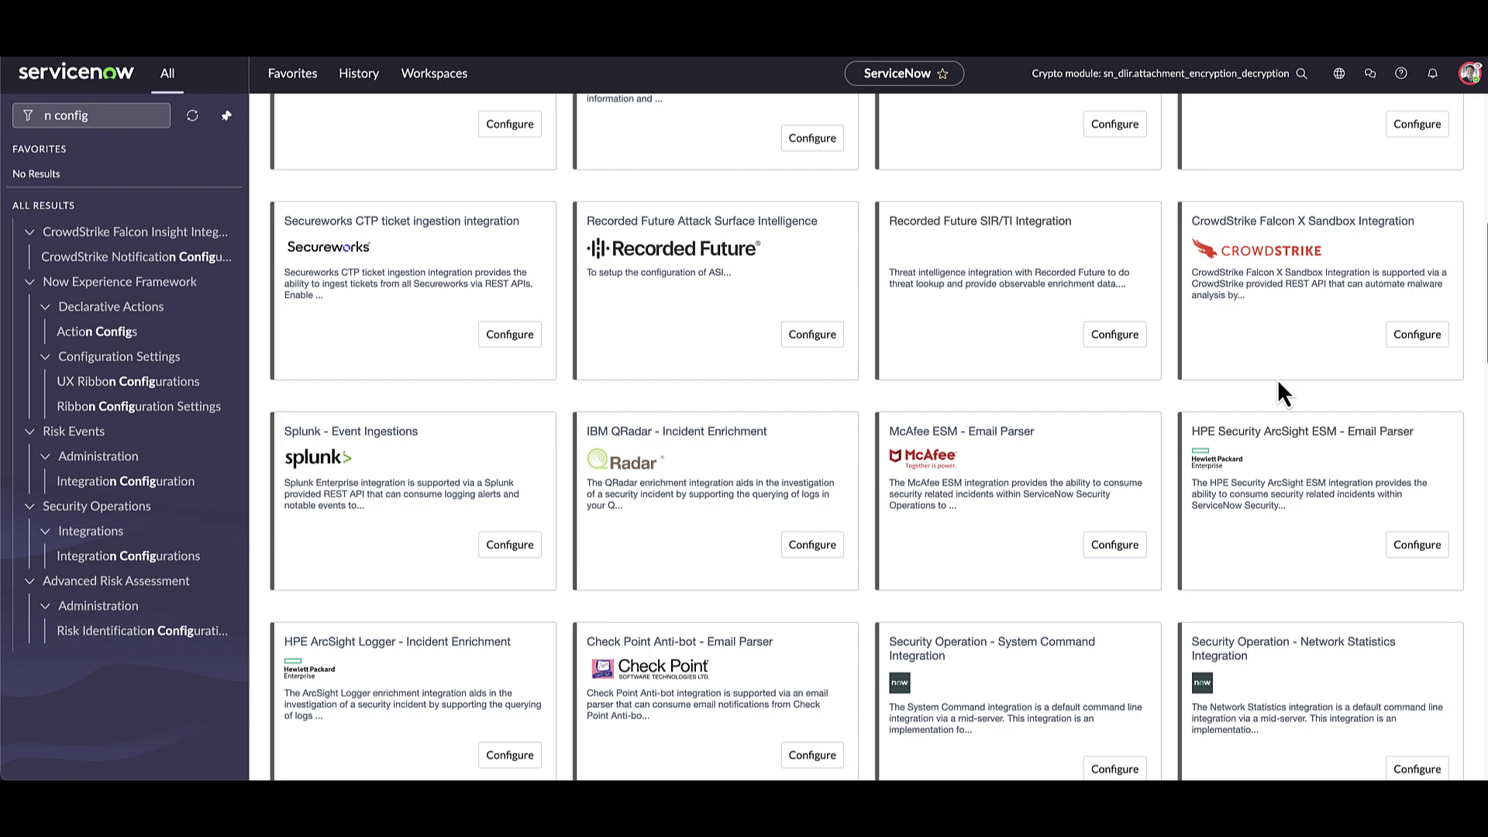
pyautogui.click(1391, 341)
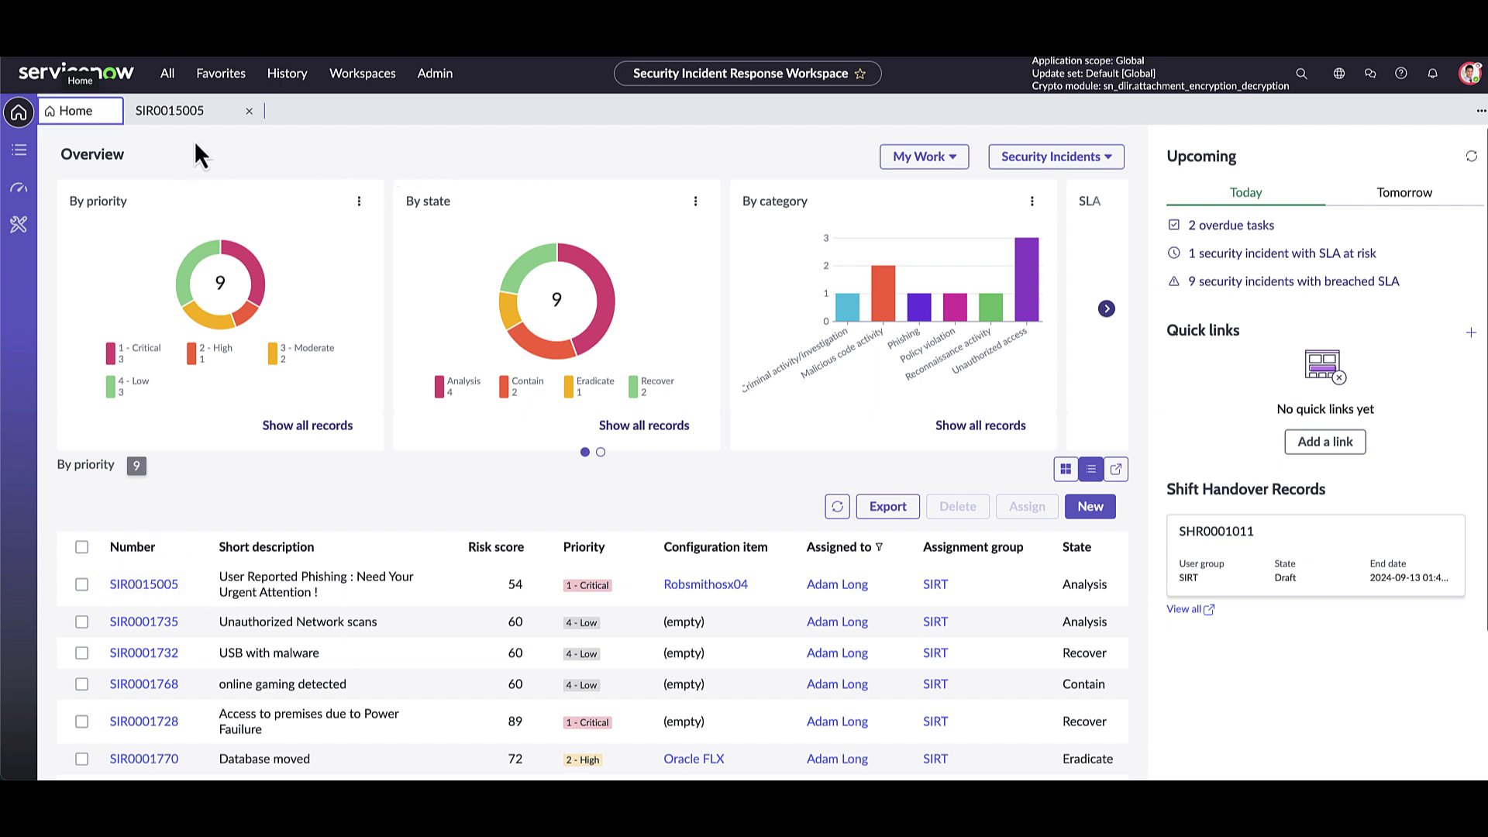
# Step: Open SIR0015005's details and its Investigation view listing 5 associated phish emails
pyautogui.click(194, 118)
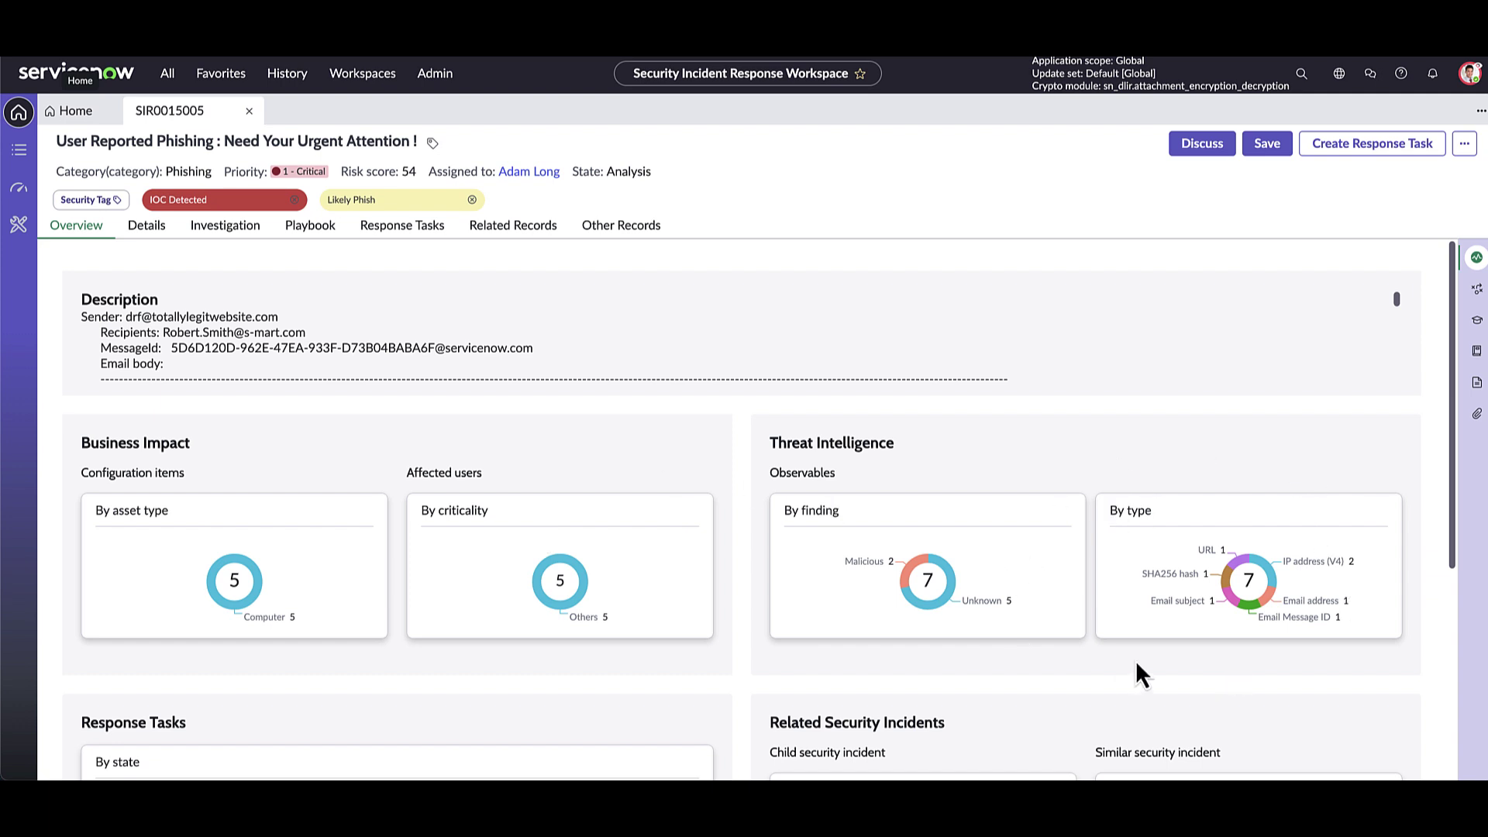
pyautogui.click(152, 232)
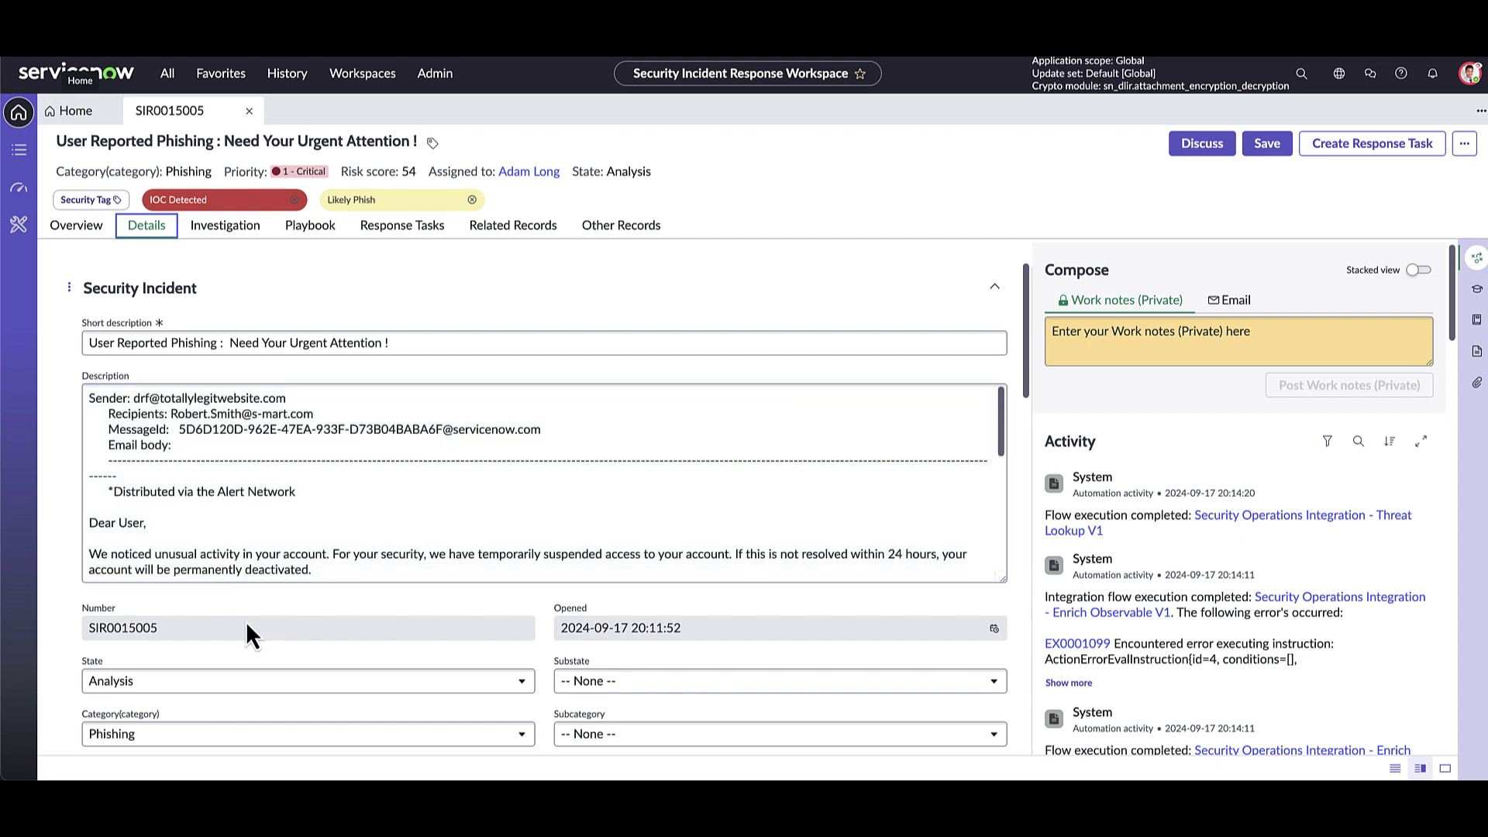
pyautogui.click(239, 228)
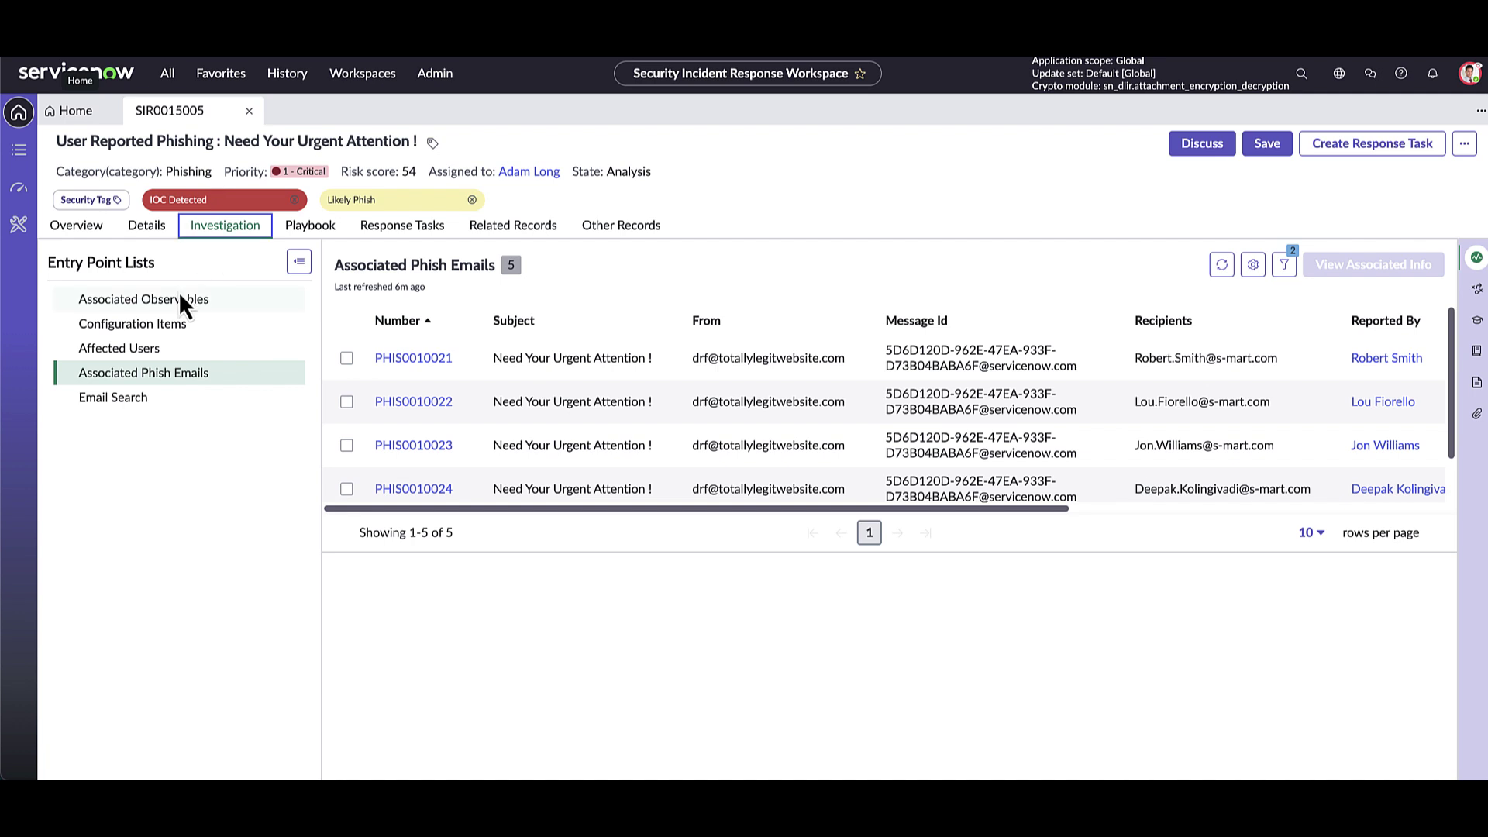
# Step: Review Affected Users, Associated Phish Emails, Configuration Items, then the 7 Associated Observables
pyautogui.click(159, 349)
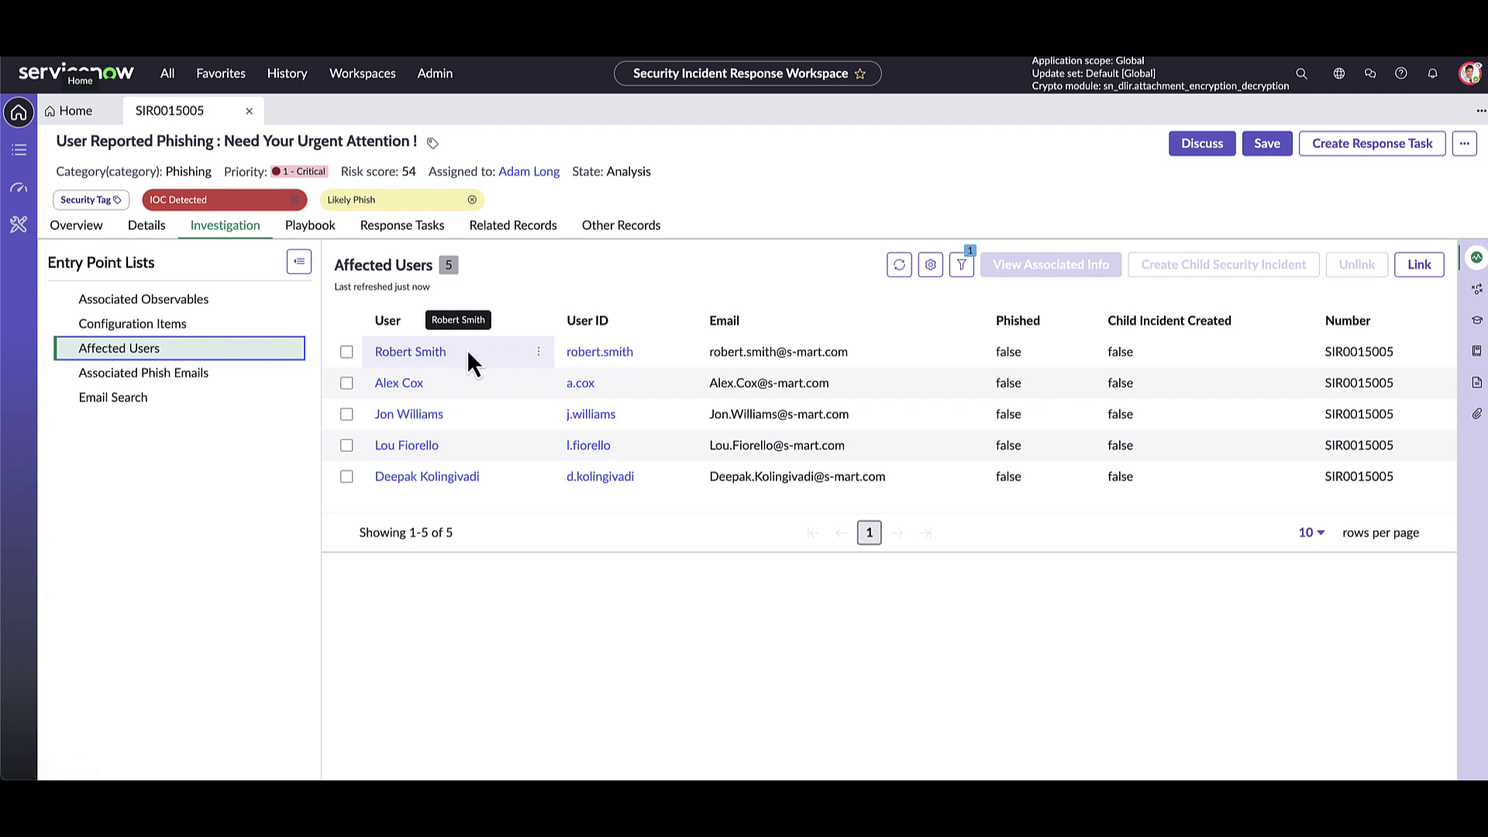
pyautogui.click(205, 377)
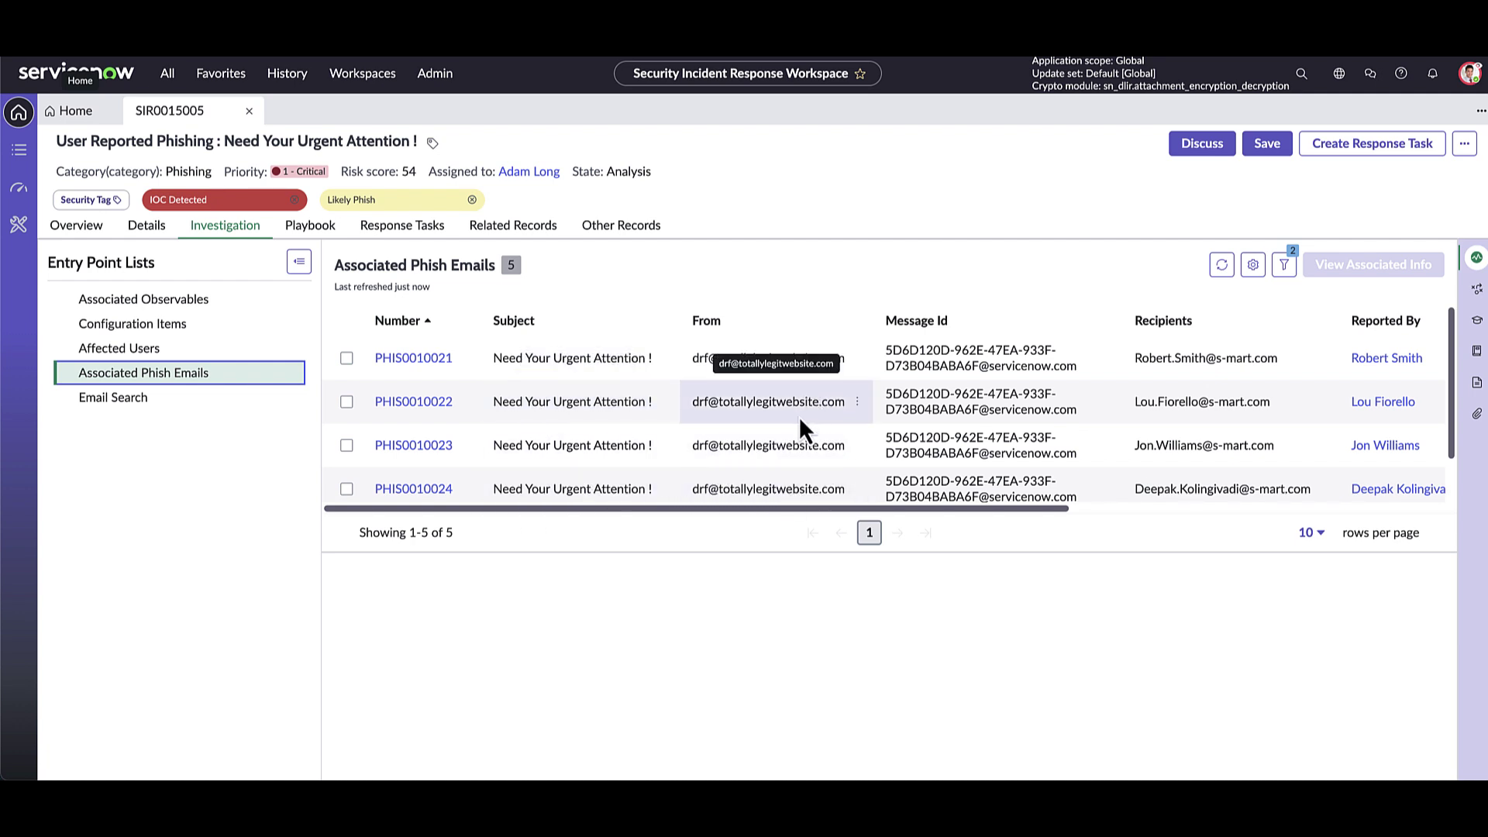
pyautogui.click(217, 324)
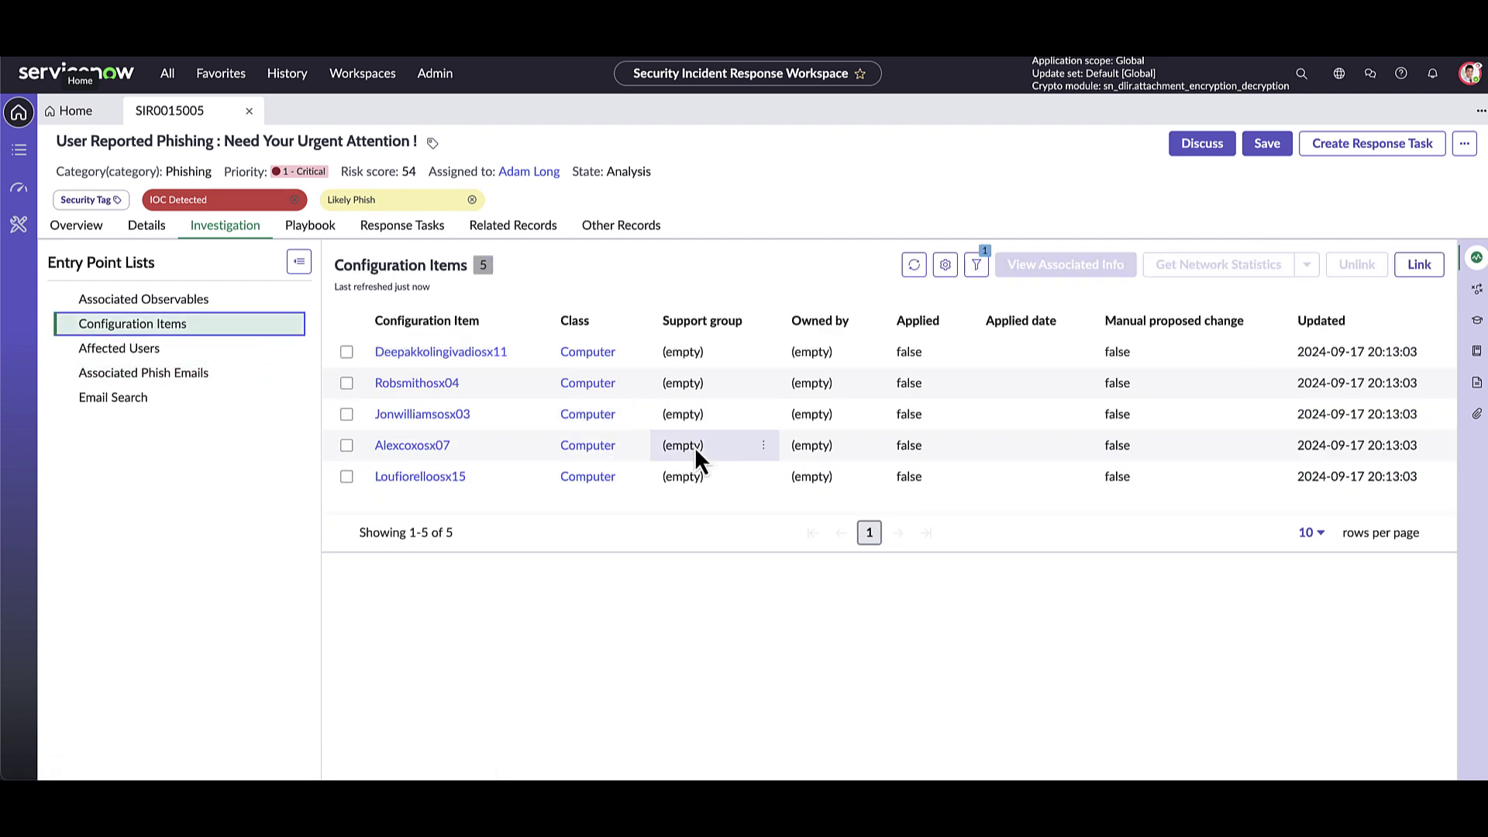
pyautogui.click(211, 304)
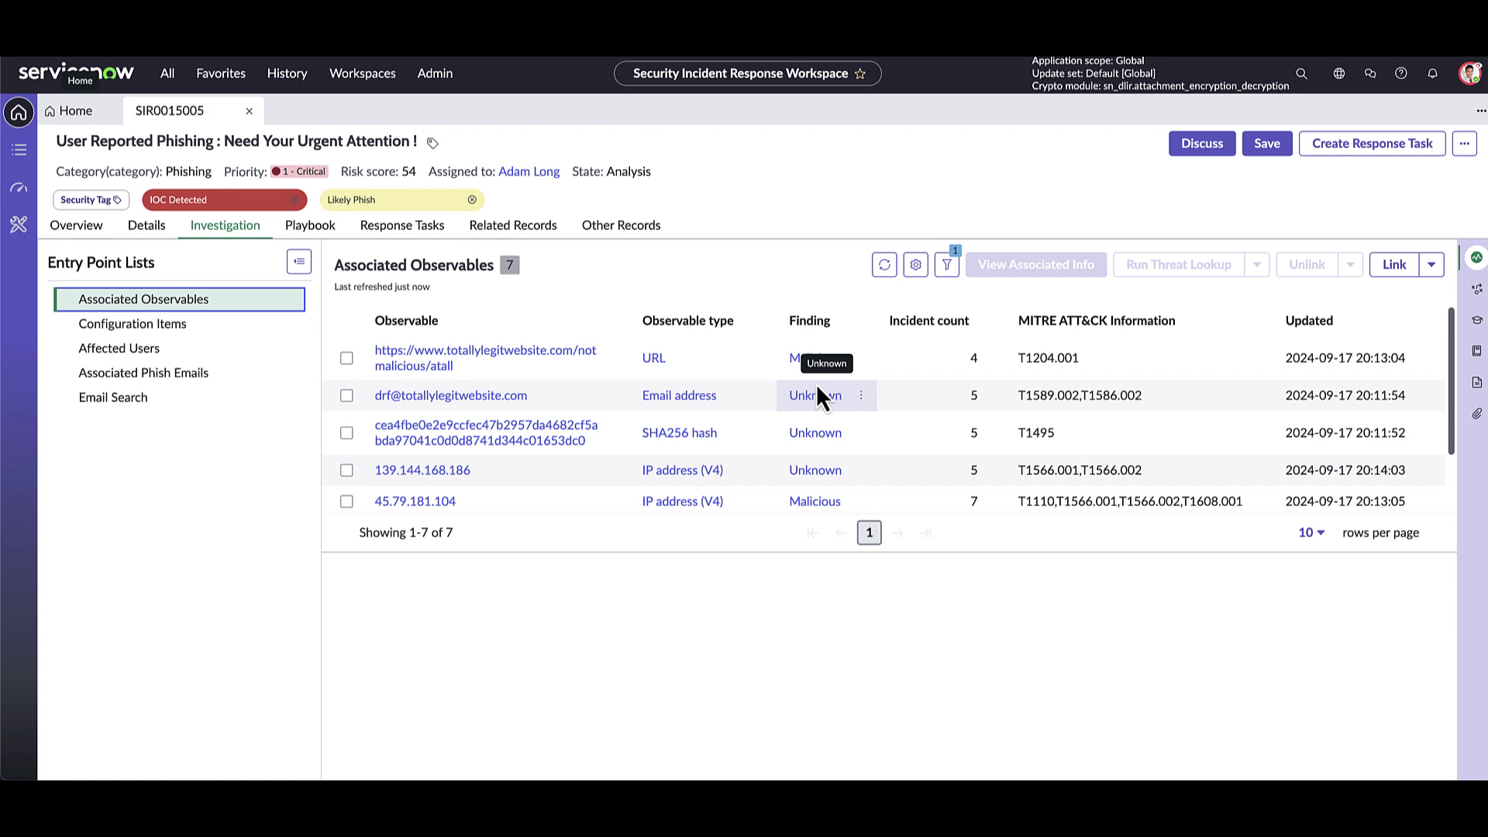
# Step: Run a sightings threat lookup on IP 139.144.168.186, then show the Email Search list
pyautogui.click(347, 470)
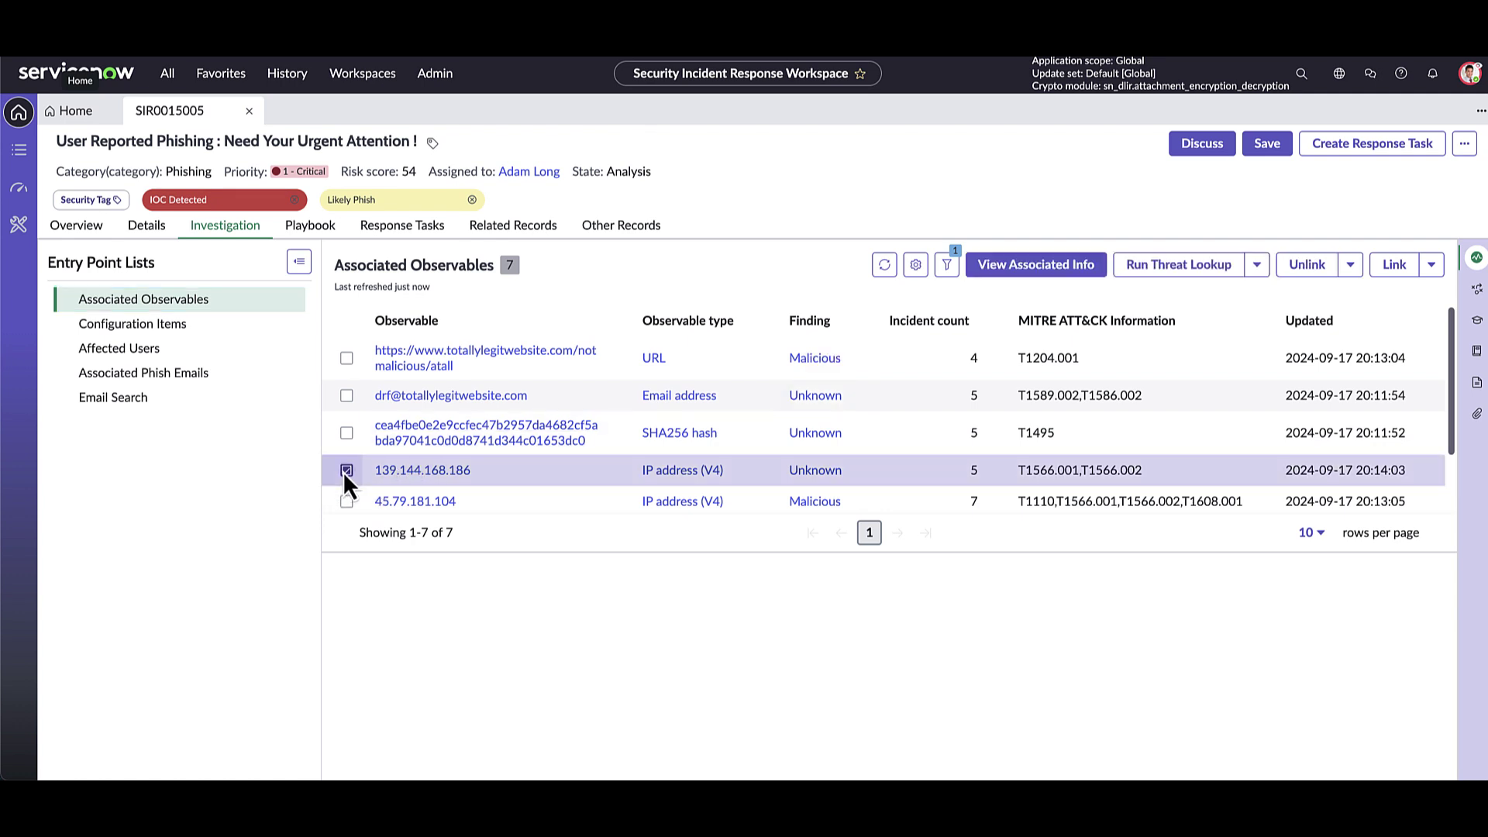
pyautogui.click(1240, 267)
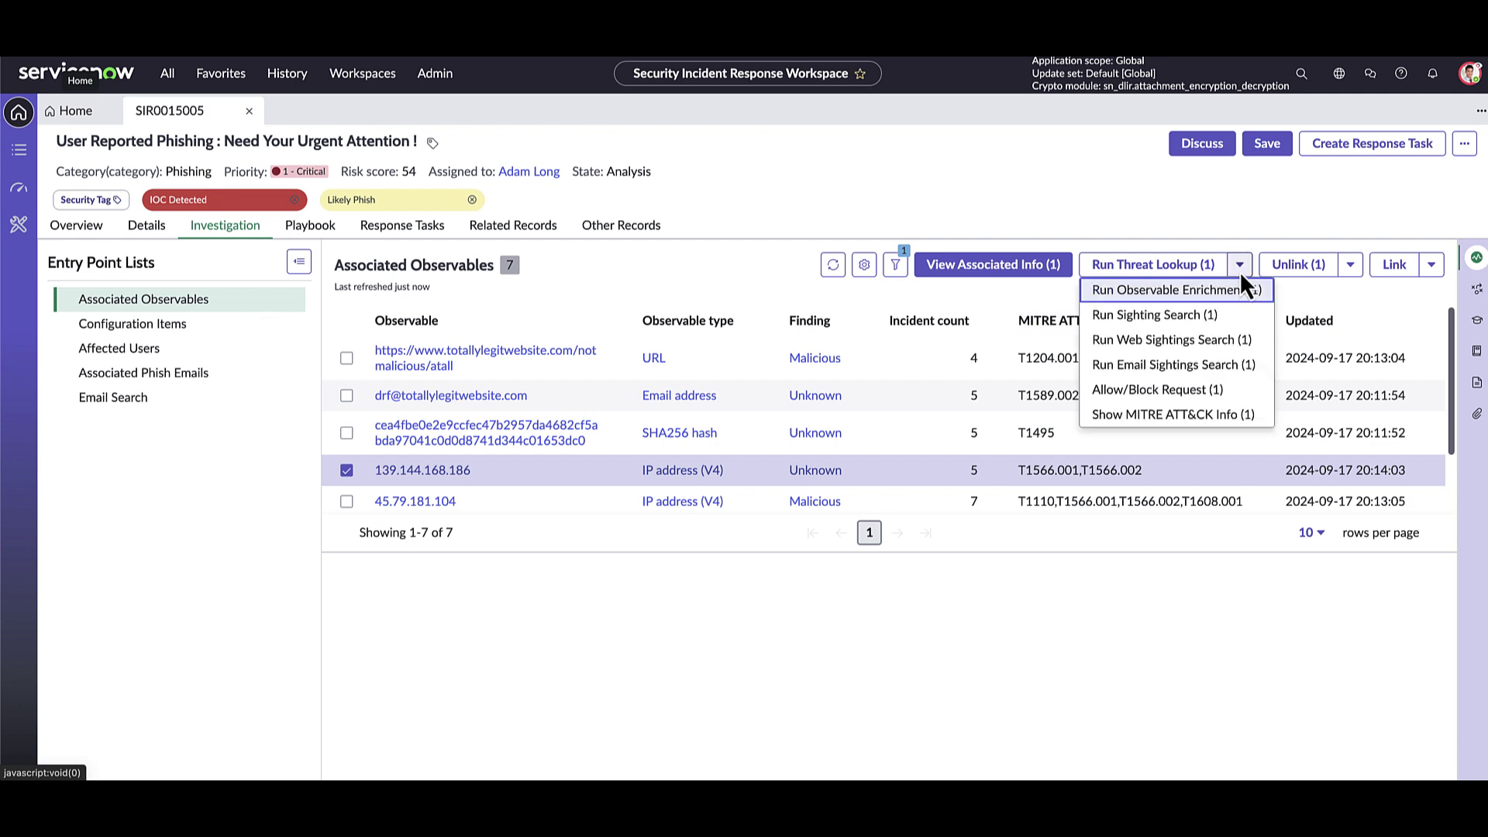
pyautogui.click(1206, 388)
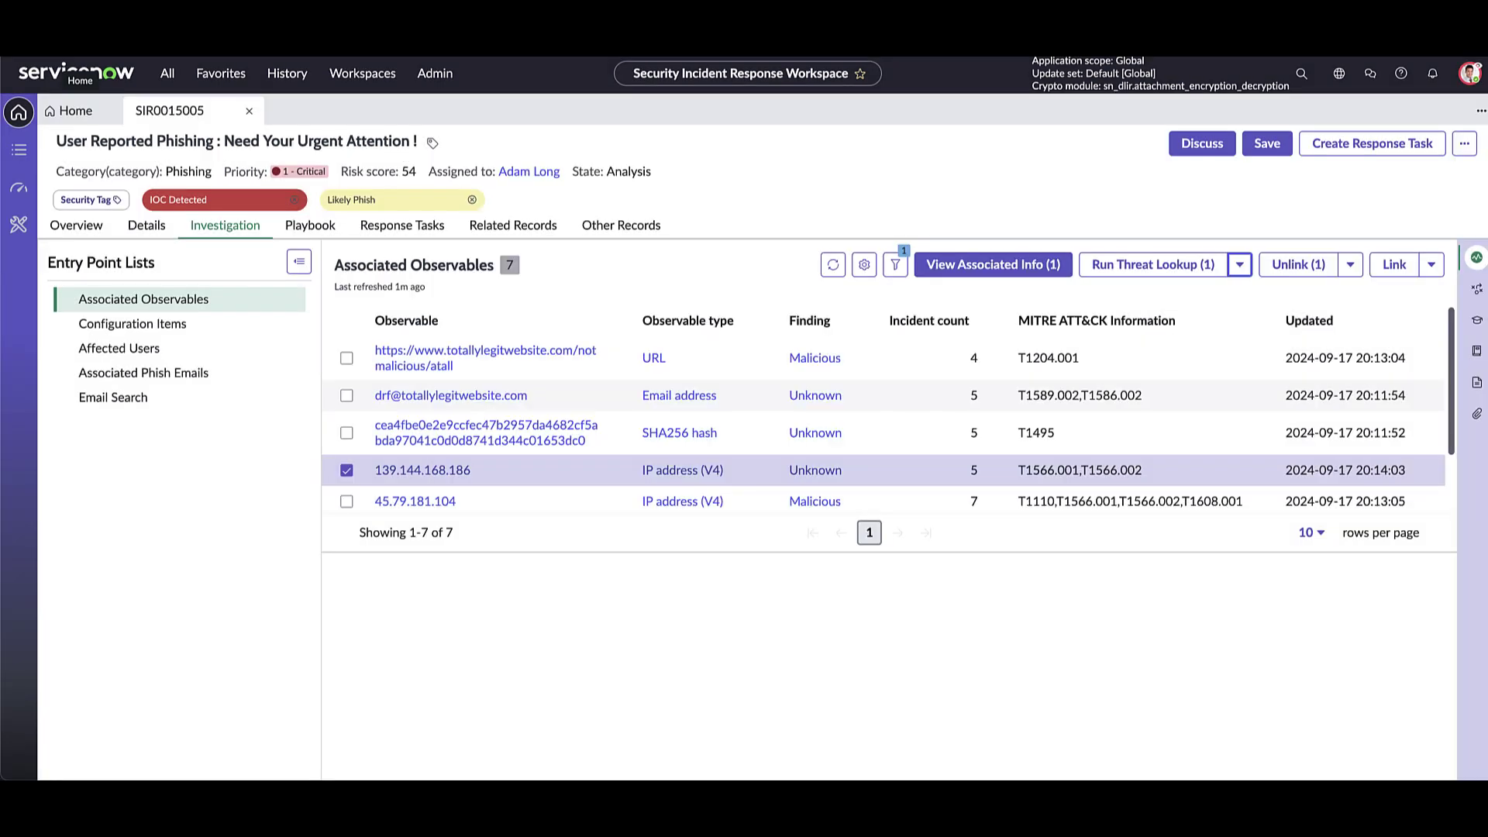
pyautogui.click(1239, 272)
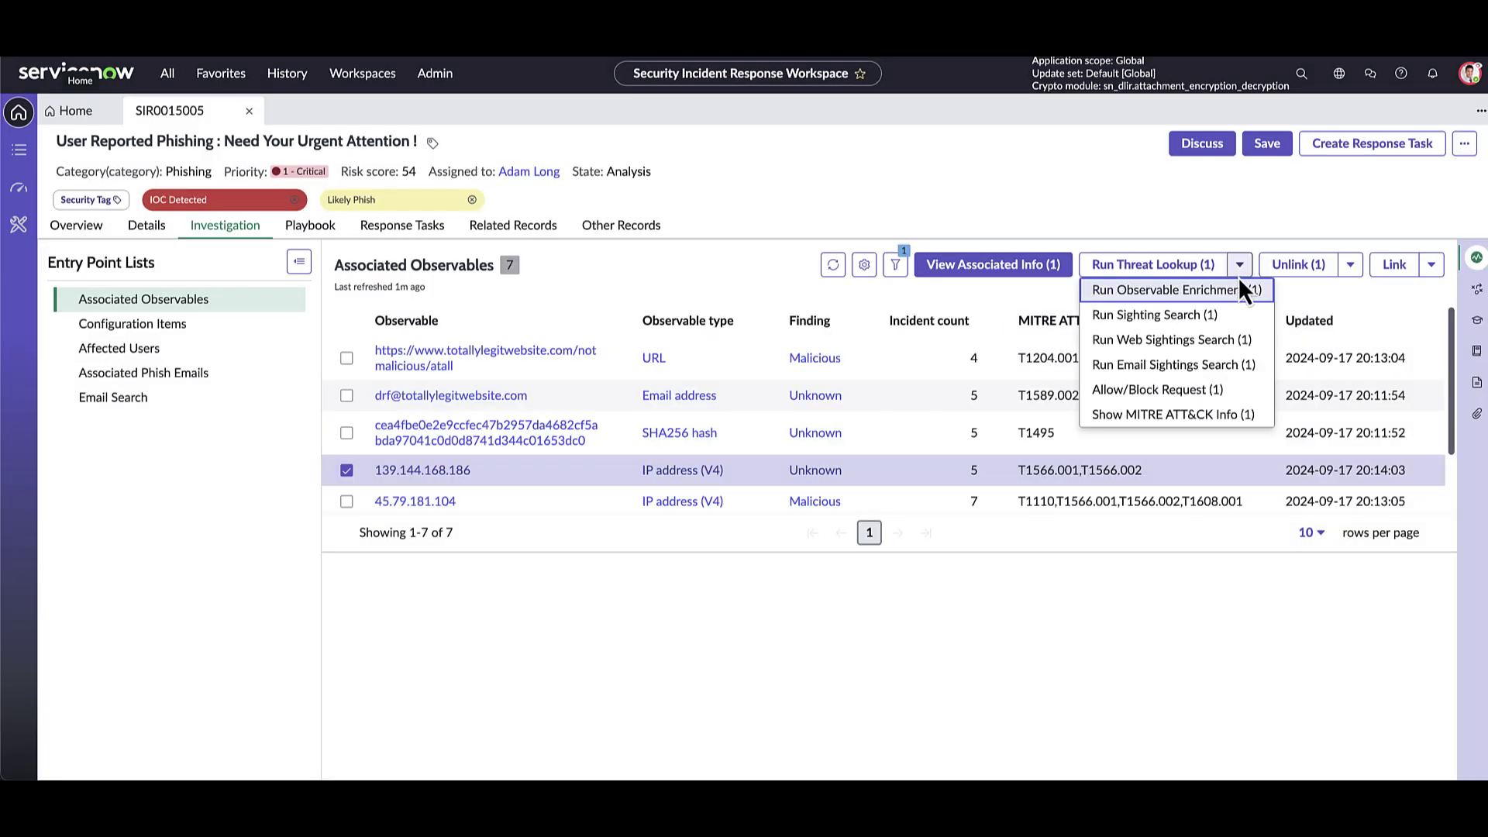
pyautogui.click(1226, 340)
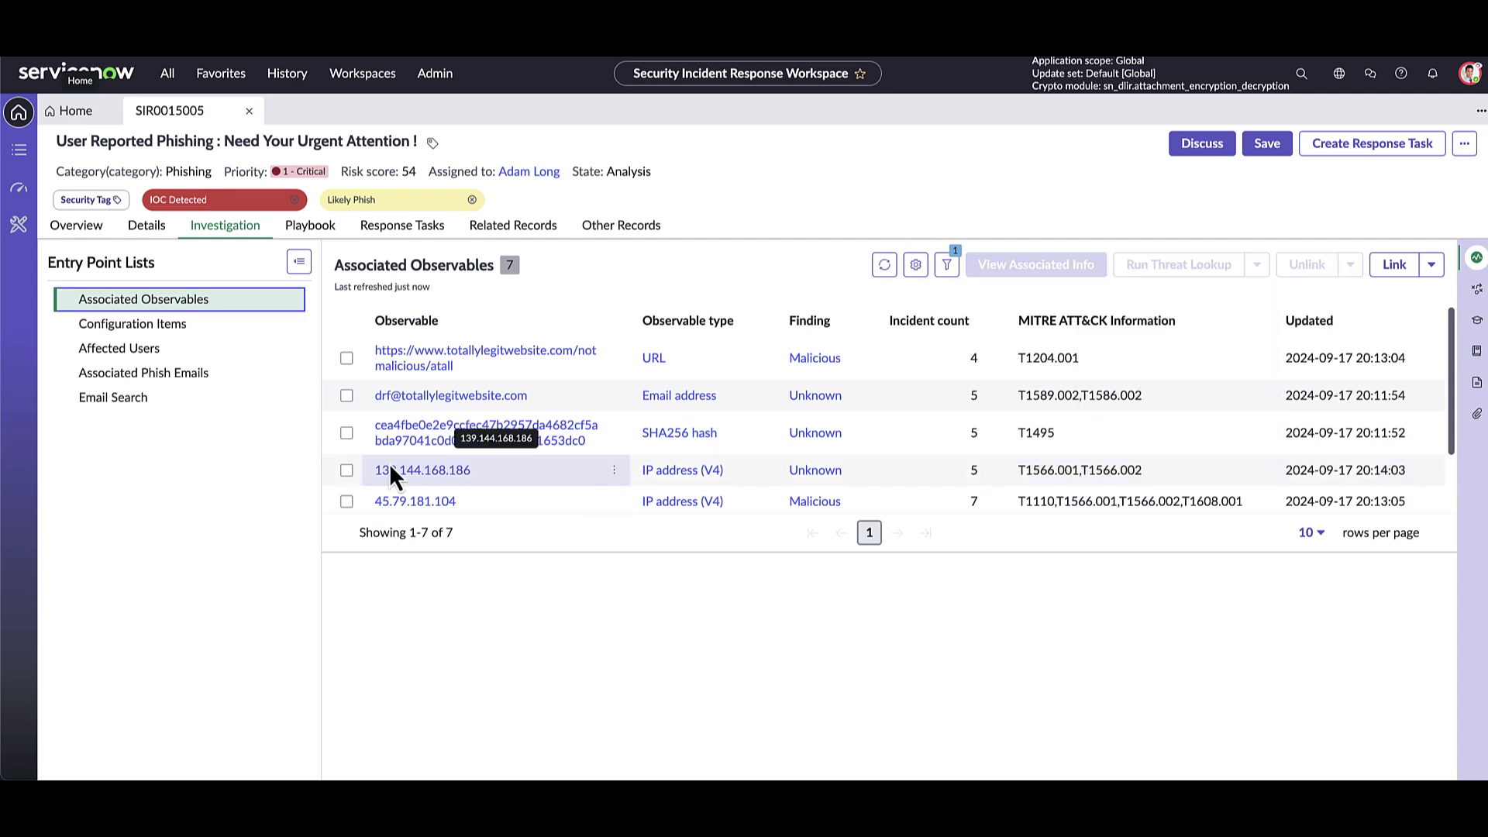
pyautogui.click(220, 400)
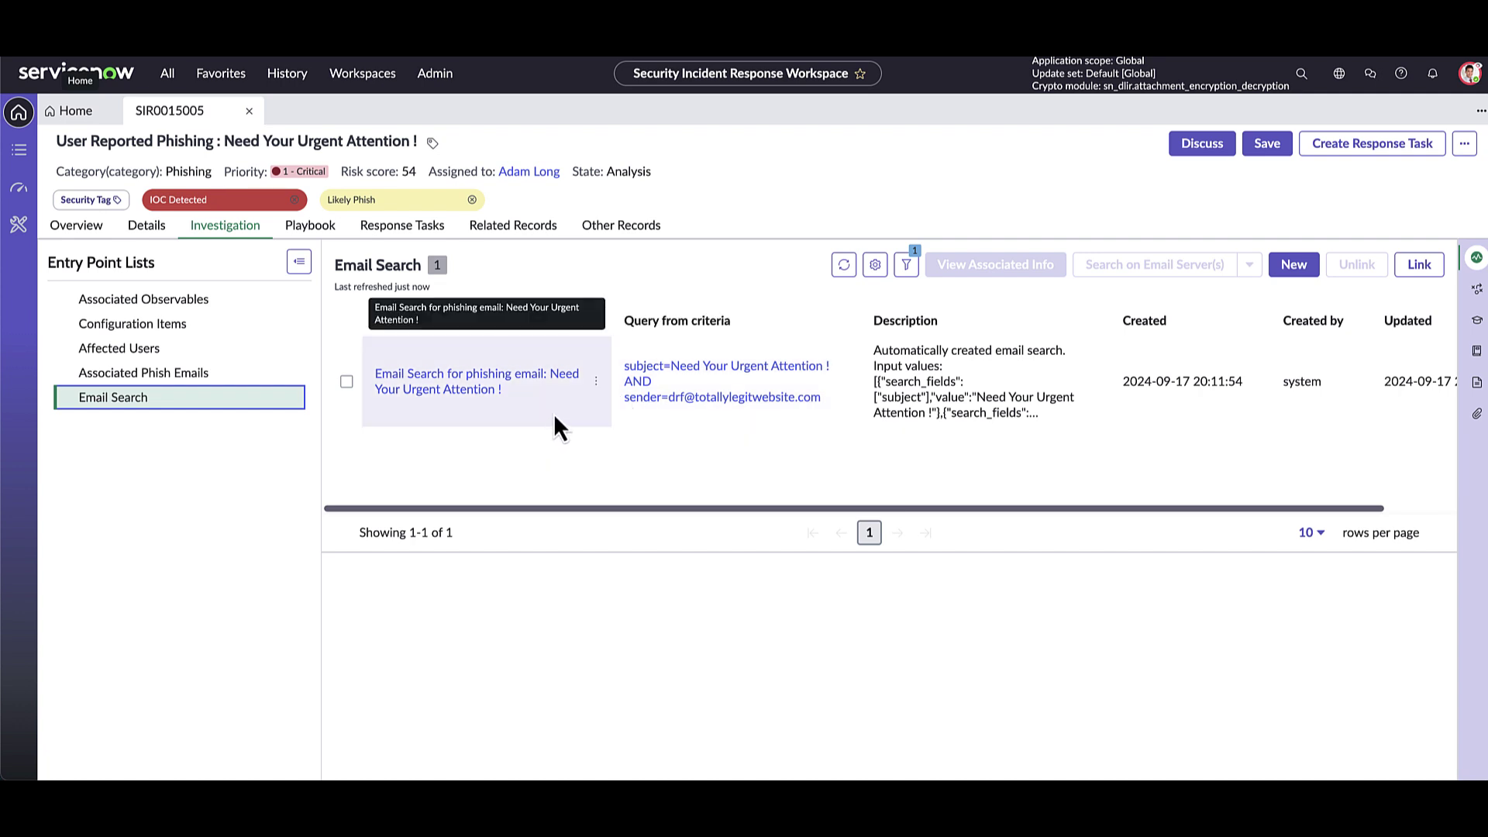
# Step: Check the Delete from Email Server(s) action for the phishing email search, then show Configuration Items
pyautogui.click(347, 381)
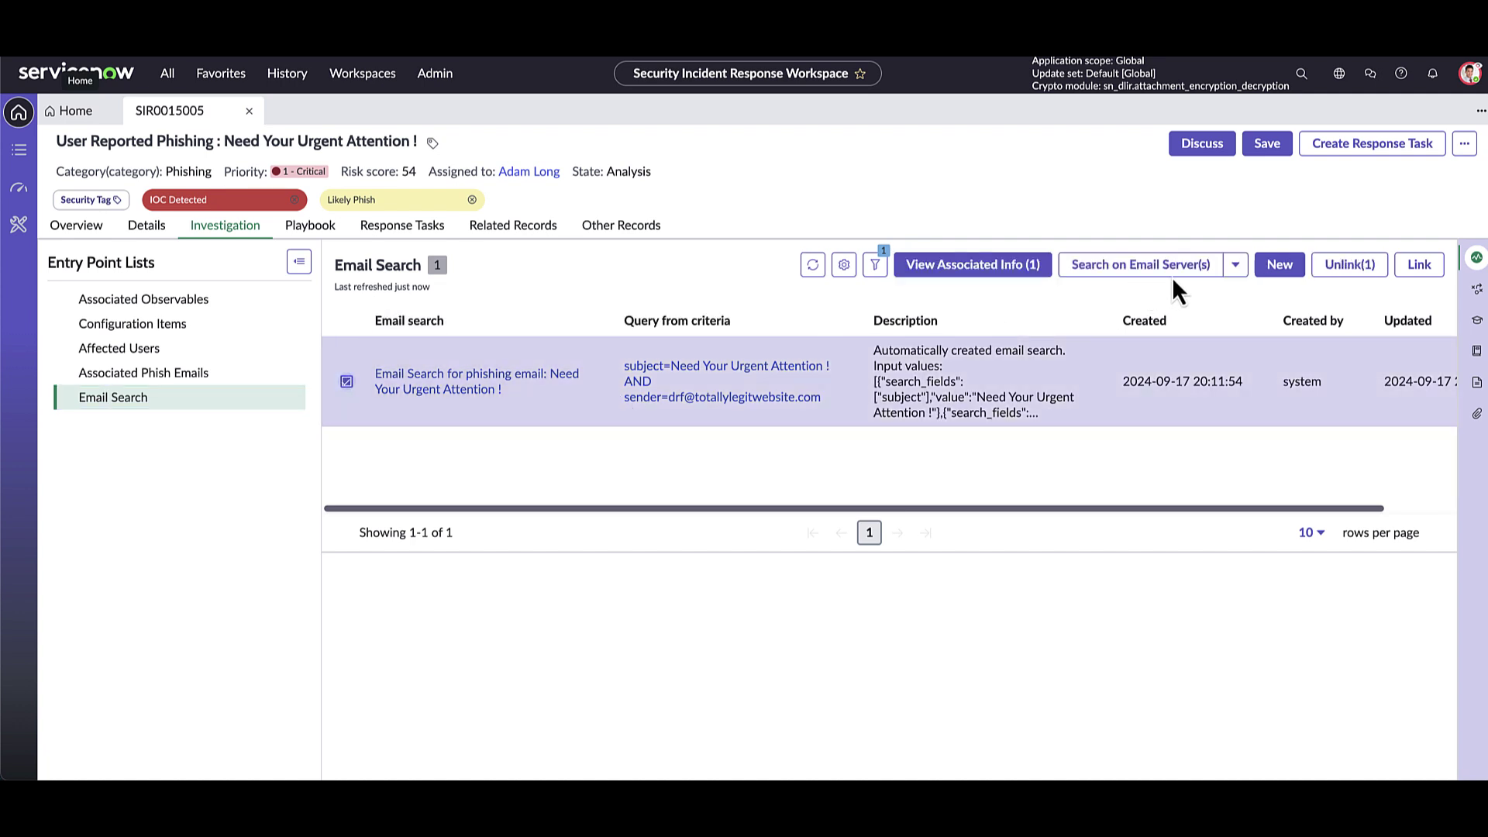
pyautogui.click(1231, 268)
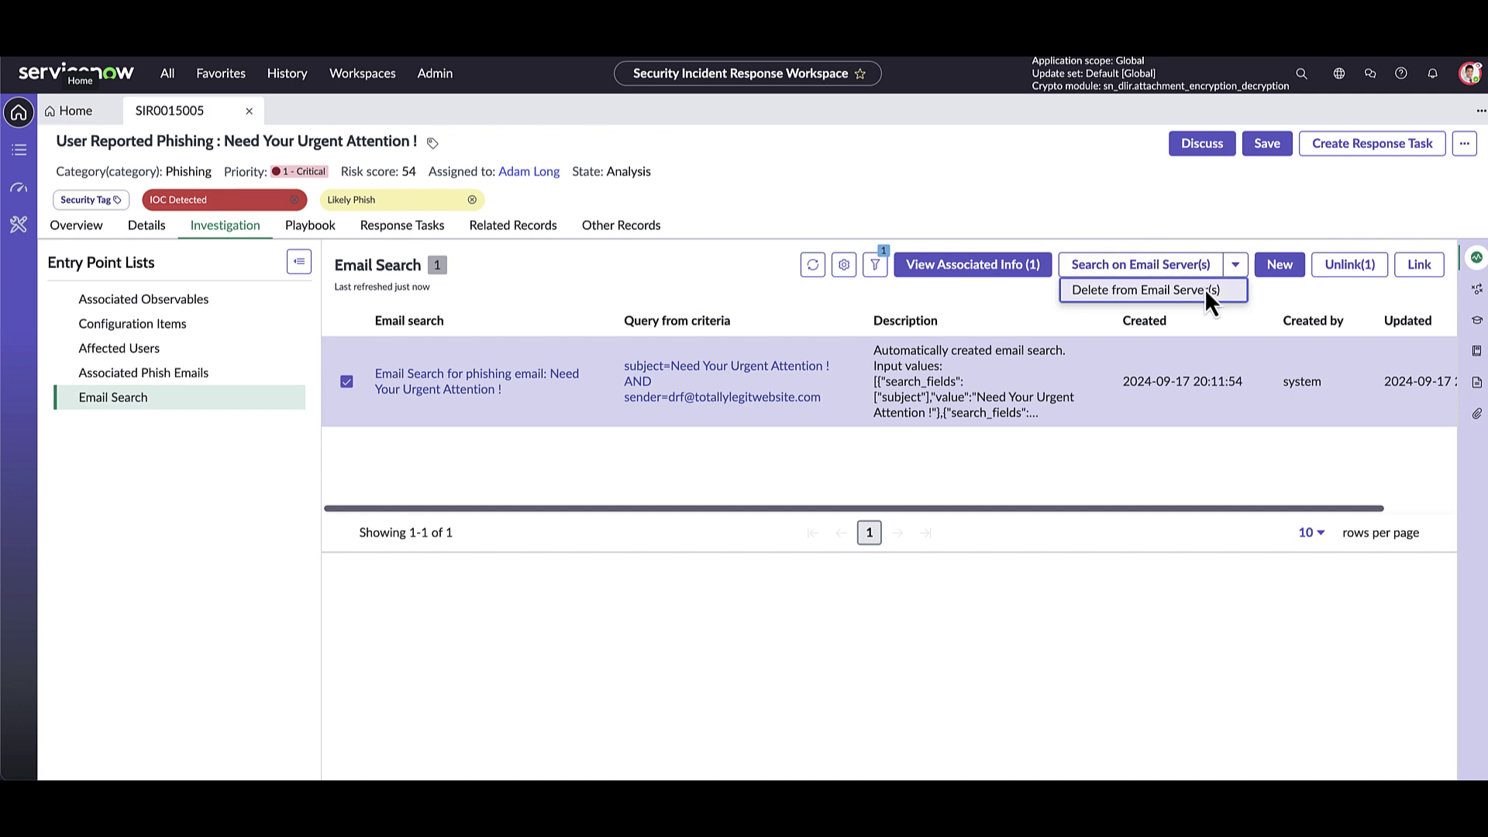
pyautogui.click(181, 324)
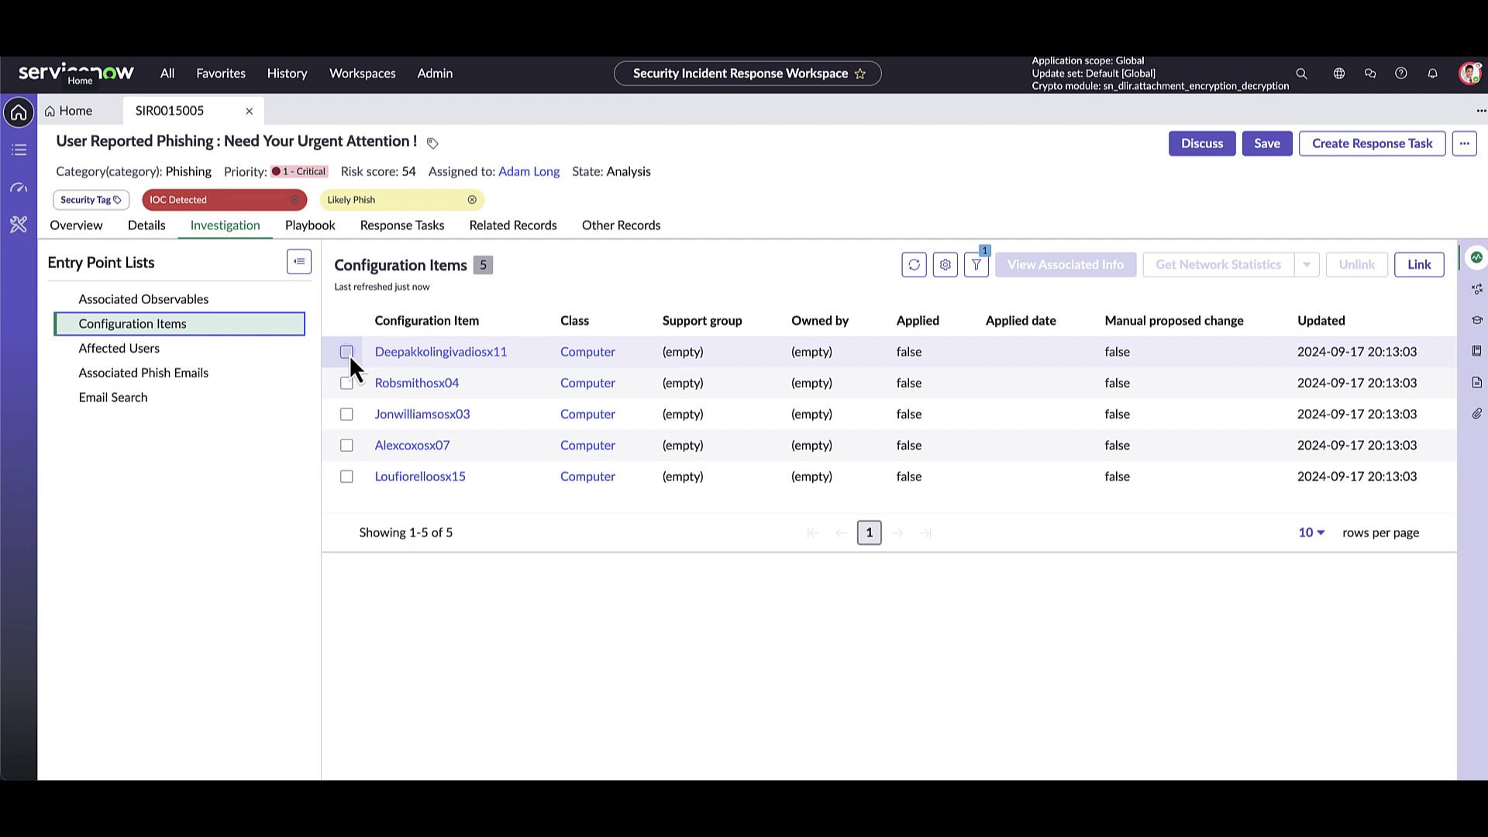
# Step: Review the first configuration item's host response actions, then return to Associated Observables and open the incident's more-actions menu
pyautogui.click(346, 353)
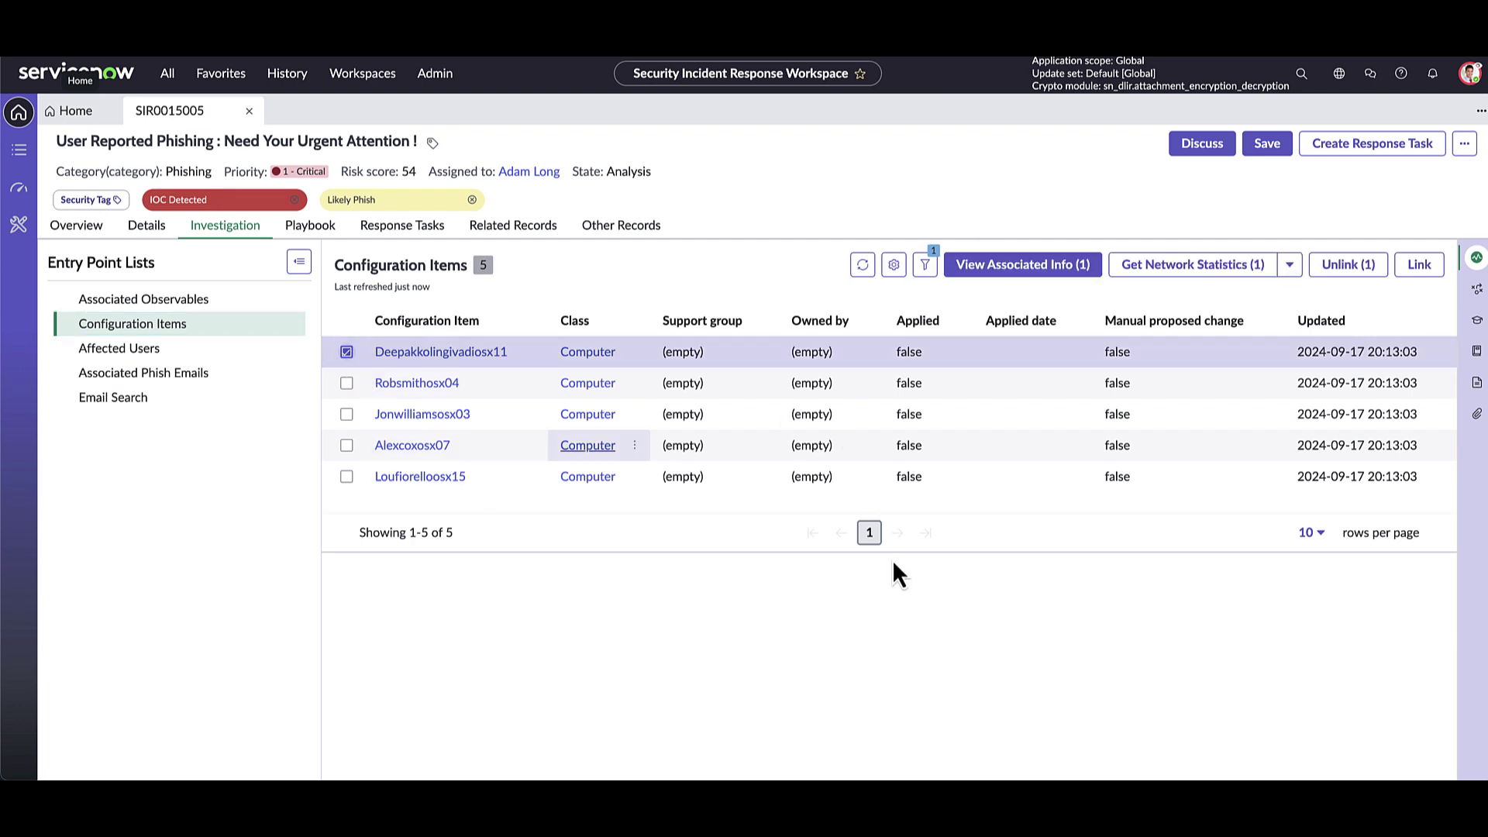
pyautogui.click(1281, 267)
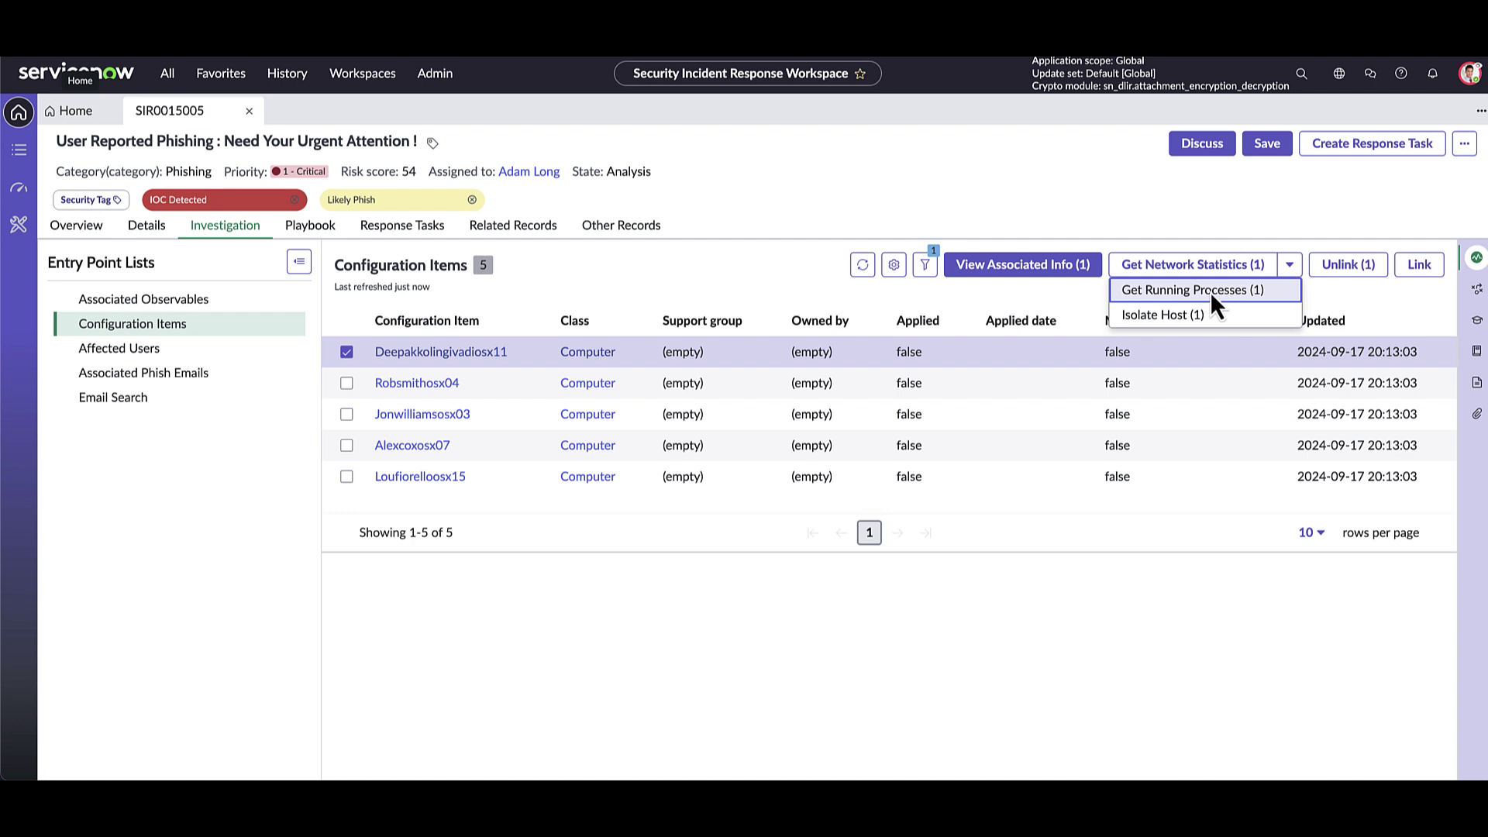
pyautogui.click(174, 304)
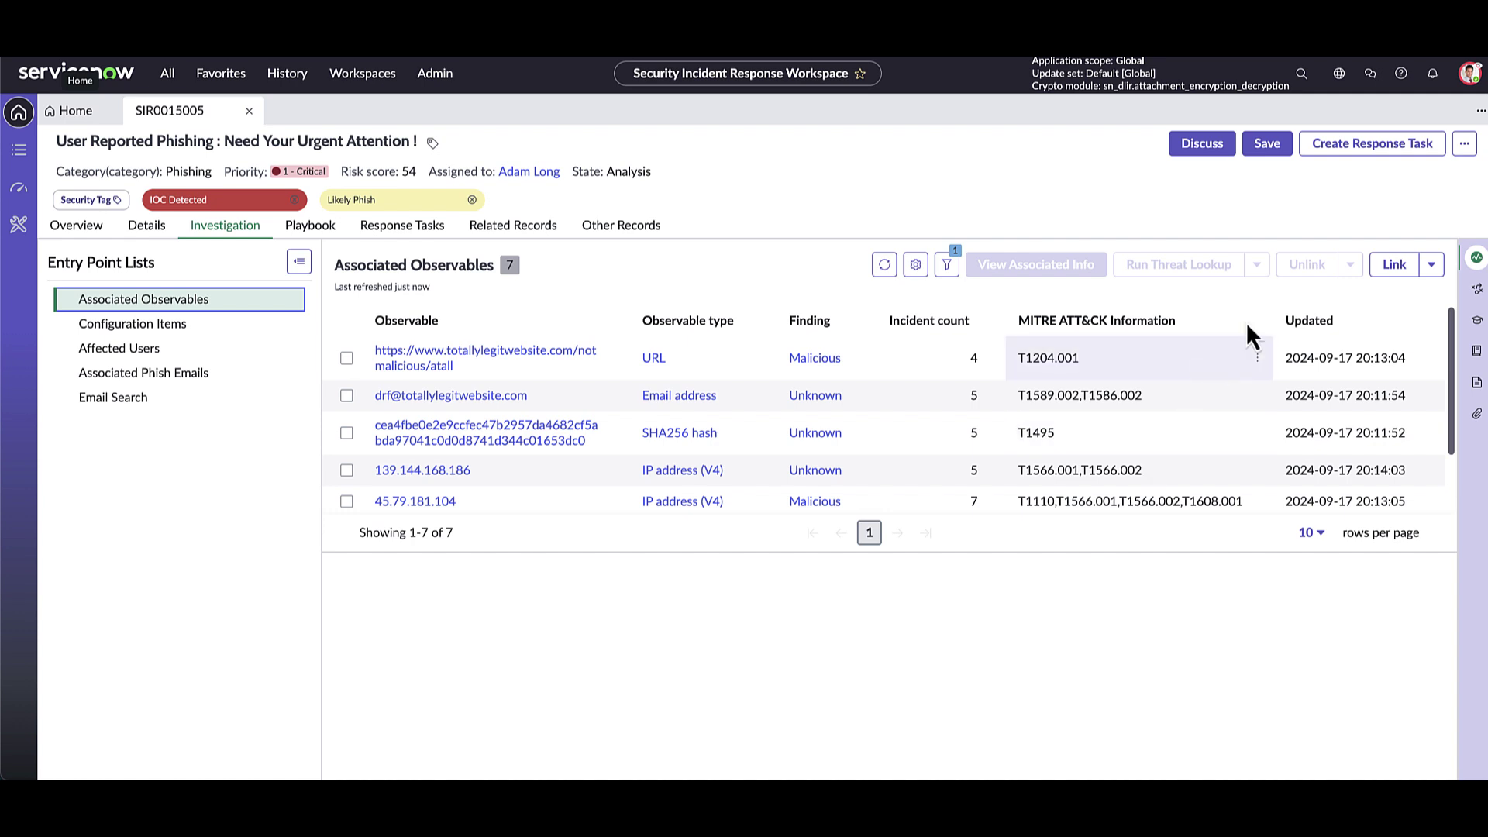
pyautogui.click(1465, 146)
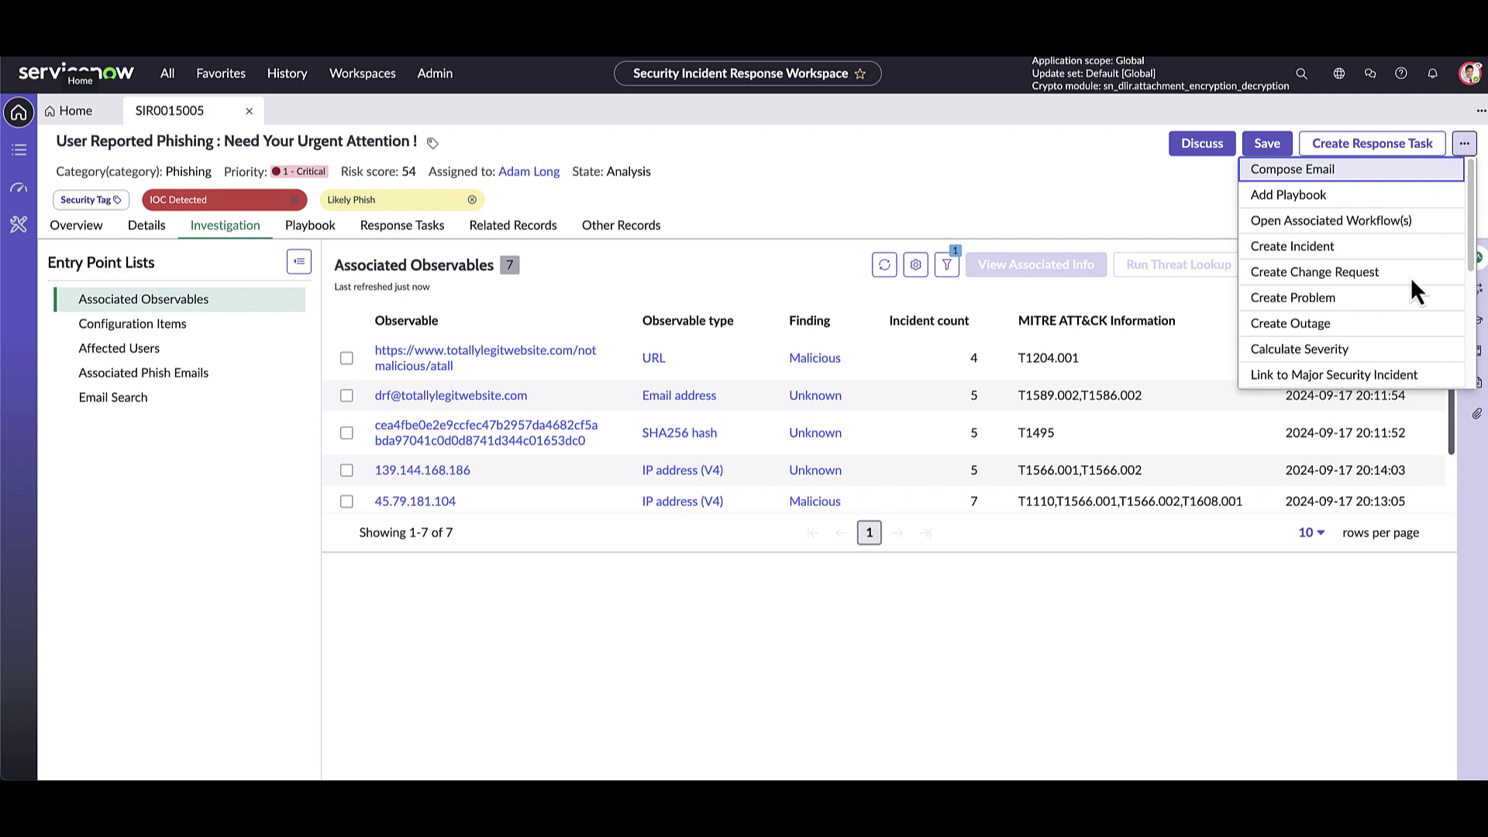
# Step: Show the incident's MITRE ATT&CK info with technique origins and technique IDs displayed
pyautogui.scroll(-3, 1386, 351)
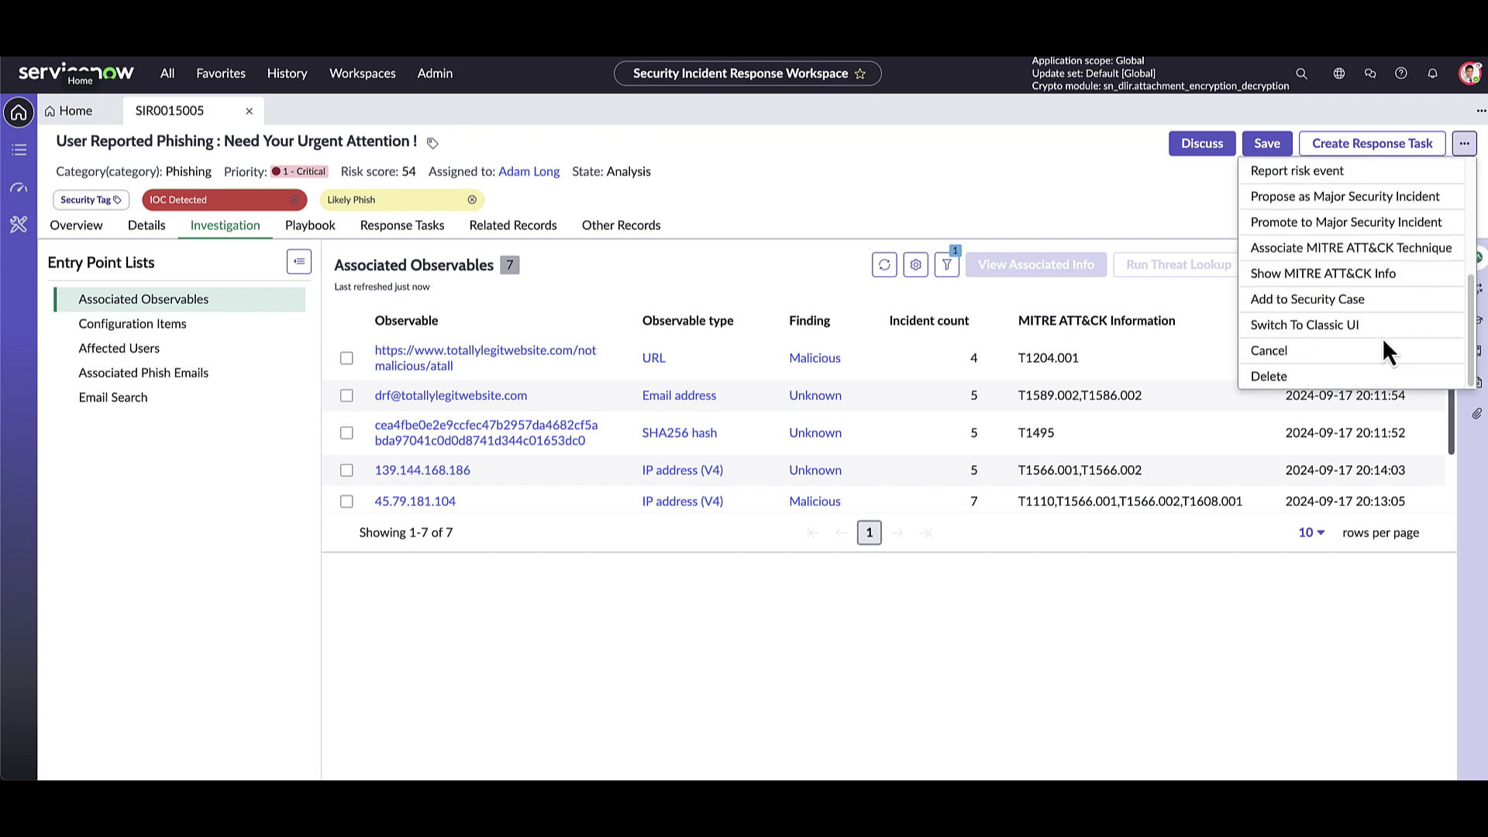
pyautogui.click(1350, 274)
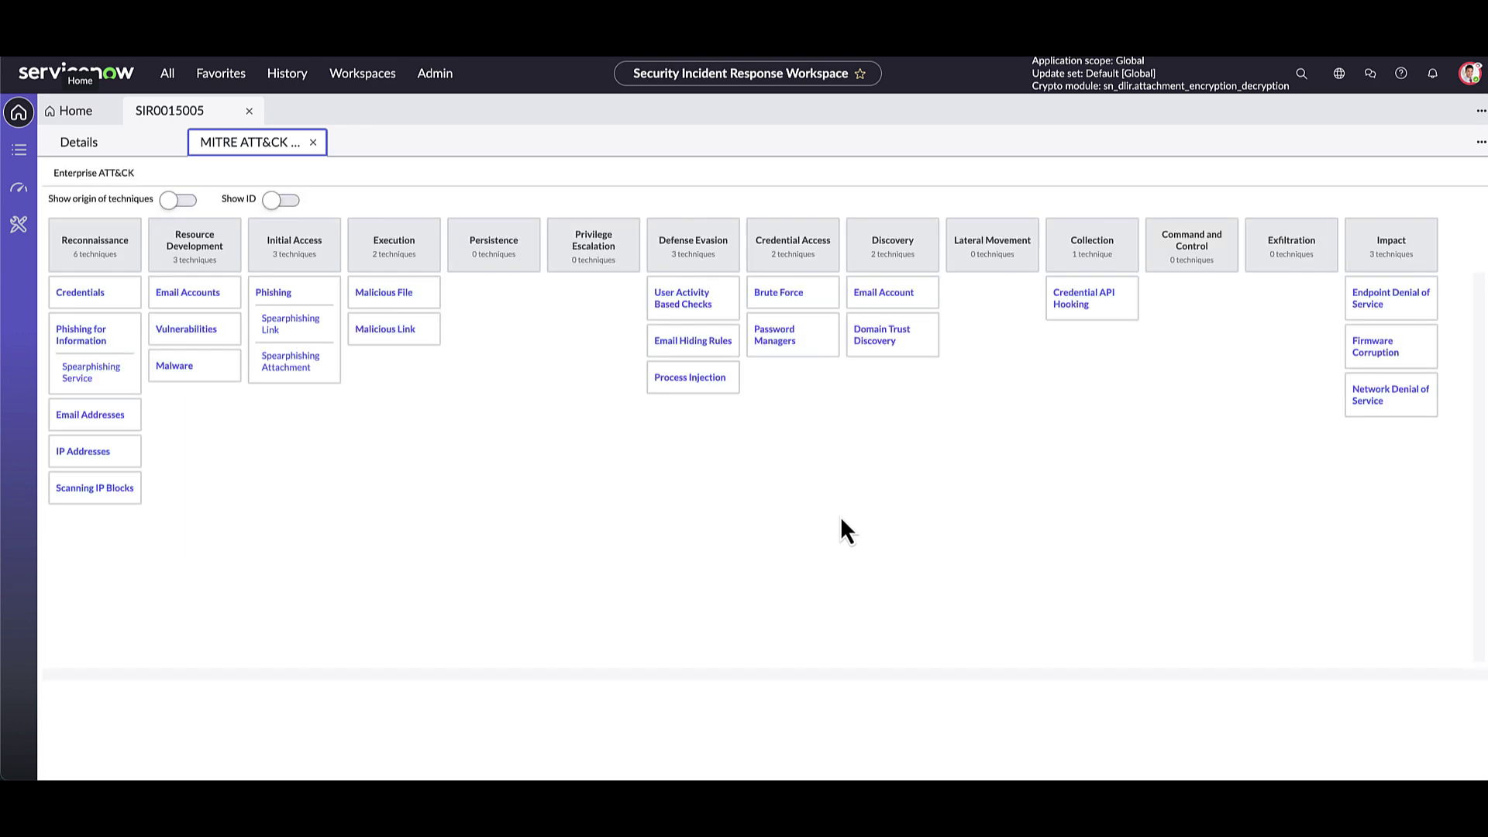
pyautogui.click(178, 200)
pyautogui.click(275, 201)
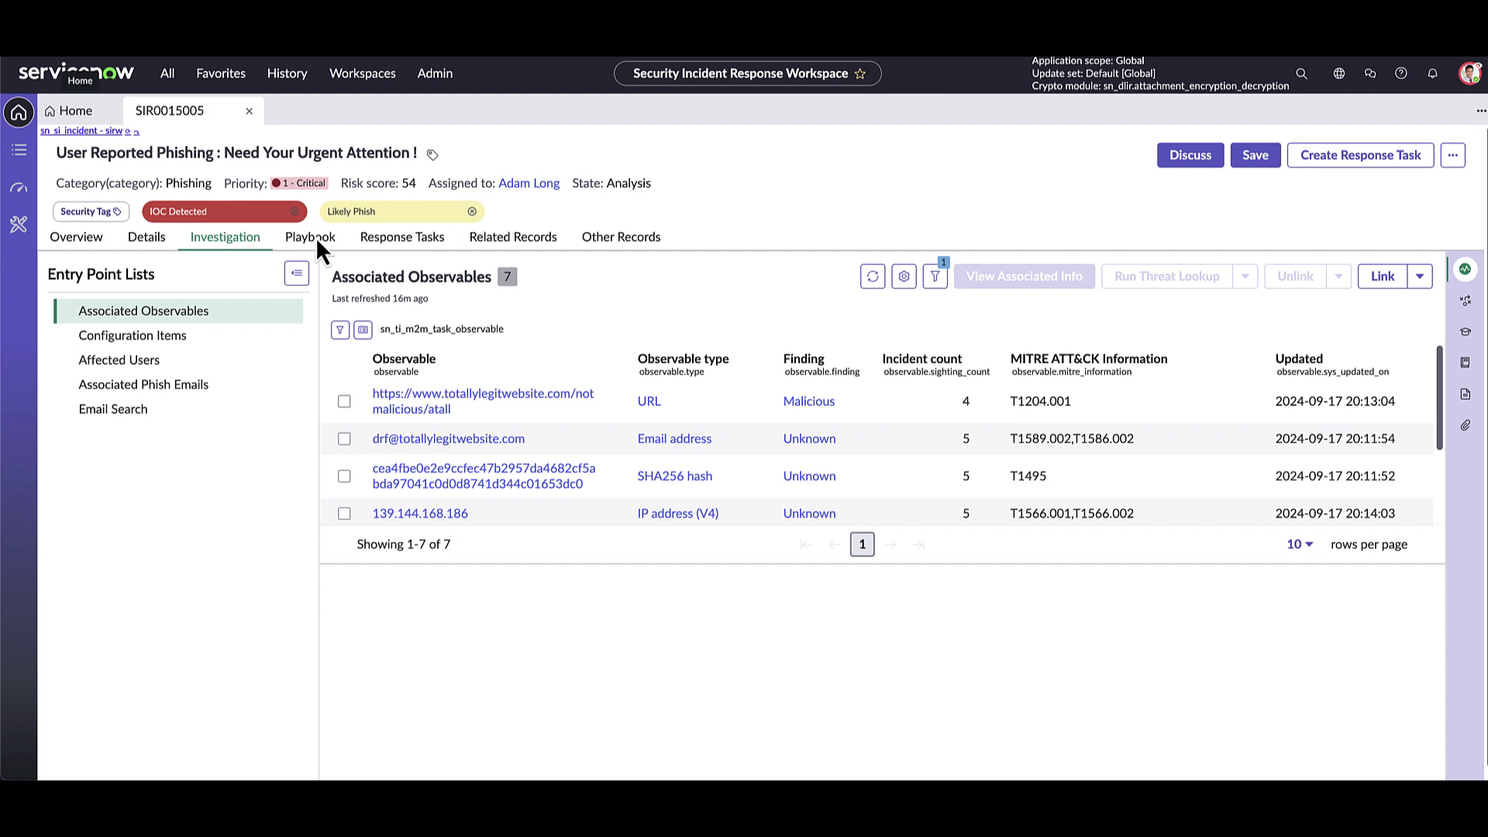
# Step: In the playbook, expand Threat Lookup Results and briefly expand, then collapse, Email Acknowledgement
pyautogui.click(316, 239)
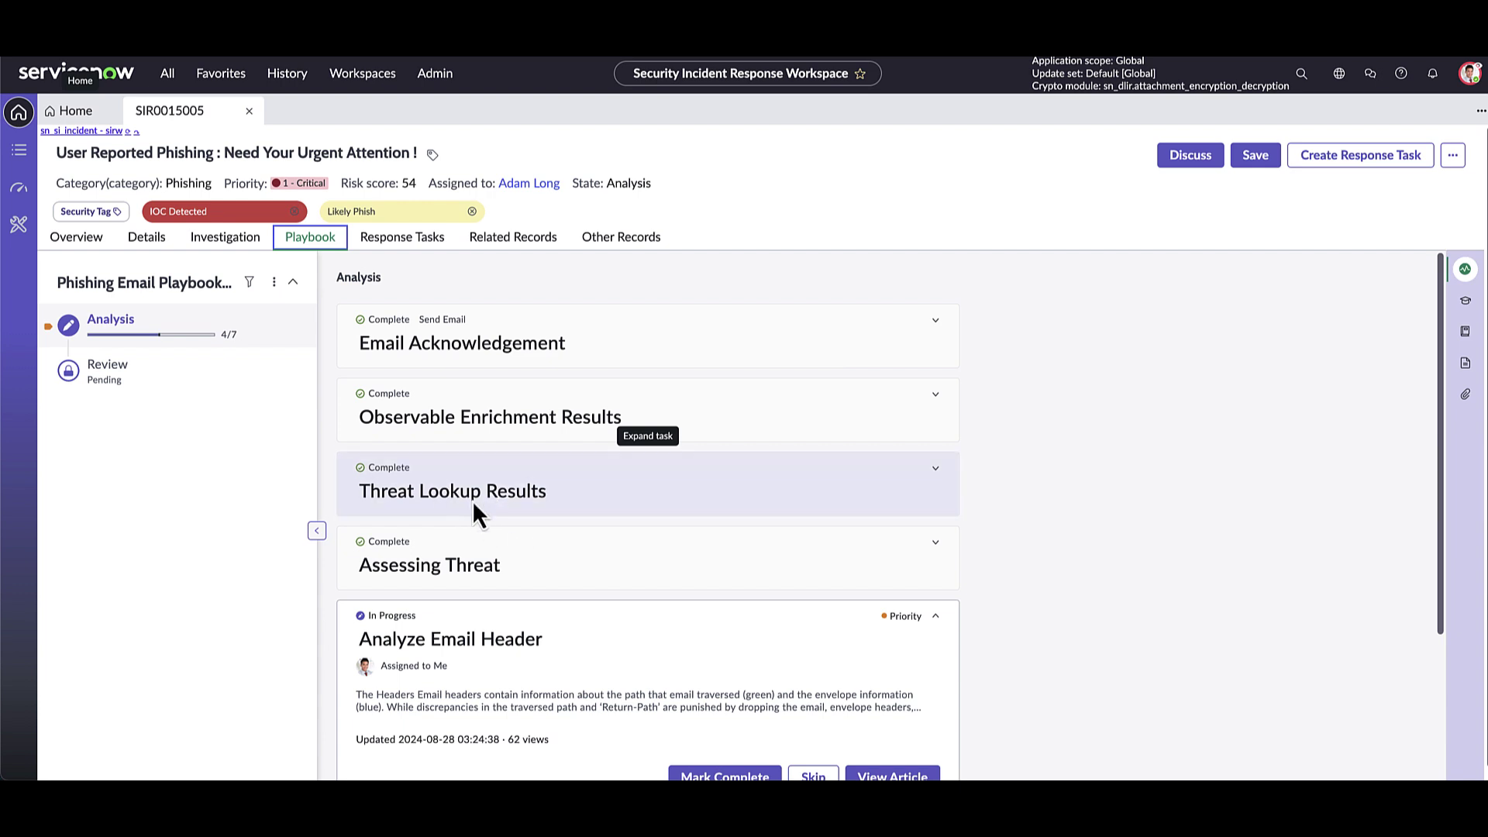
pyautogui.click(490, 479)
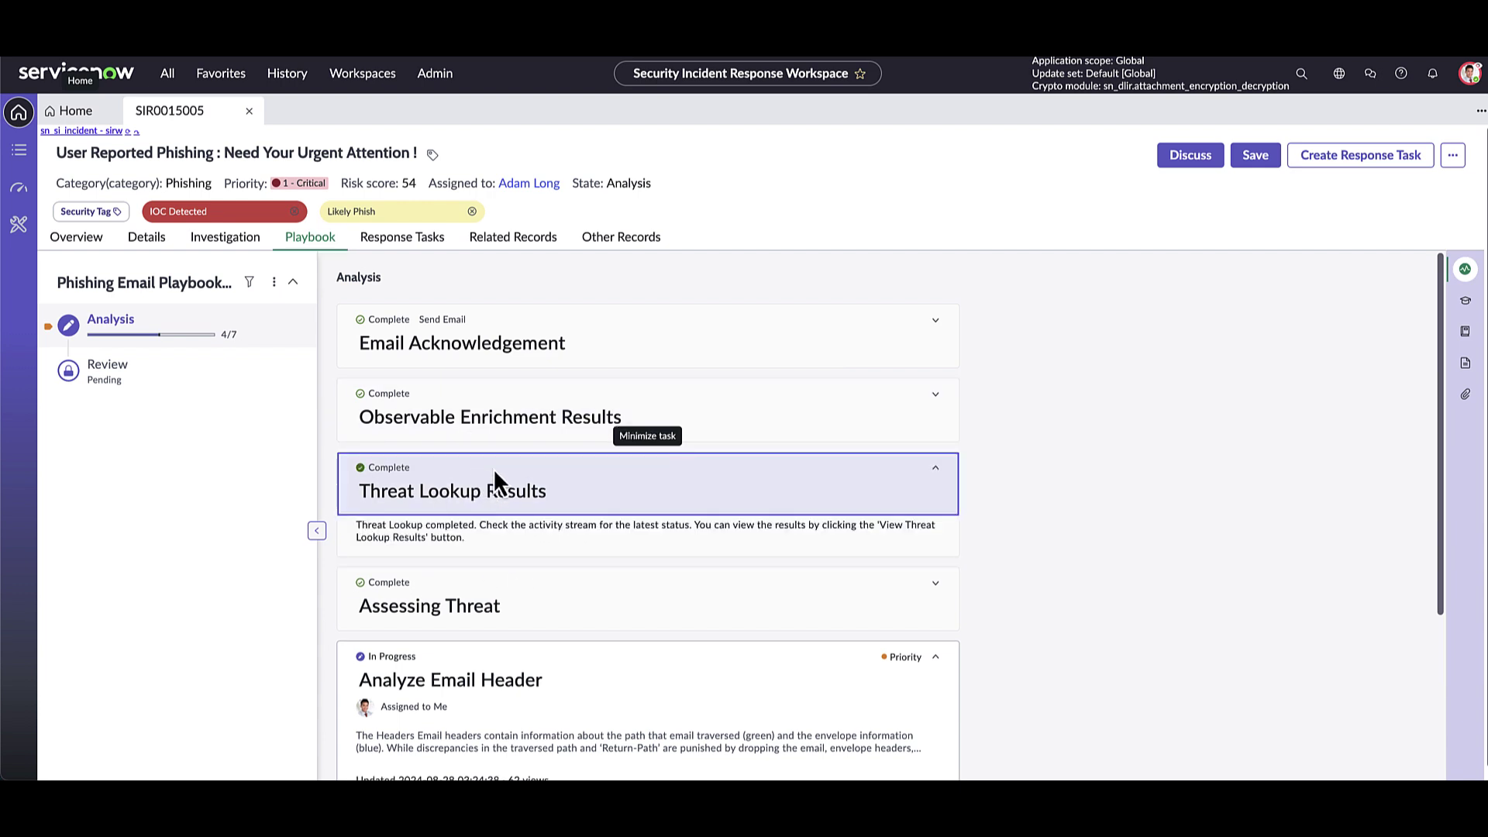
pyautogui.click(462, 342)
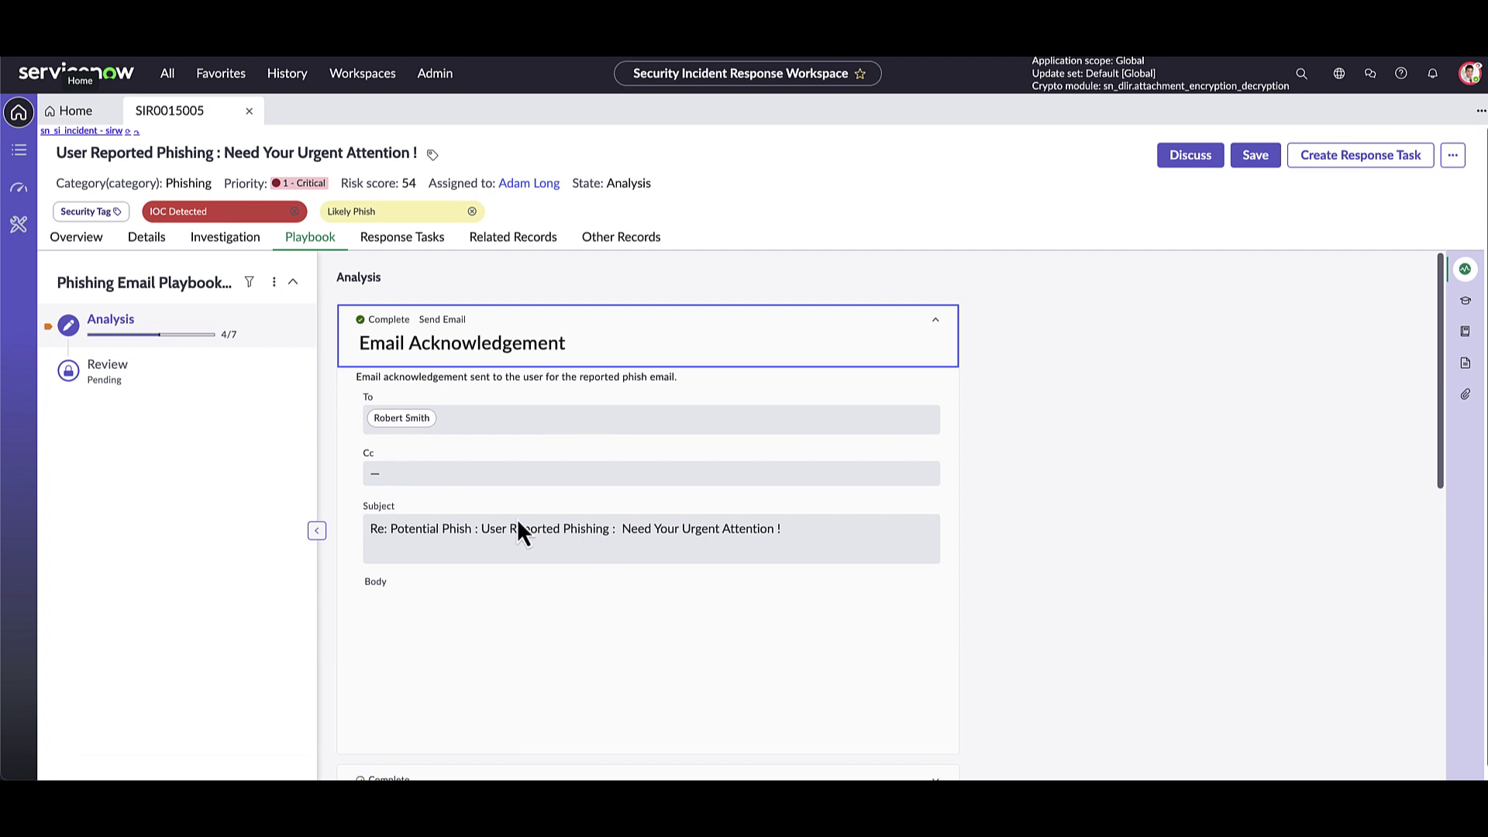
pyautogui.click(582, 350)
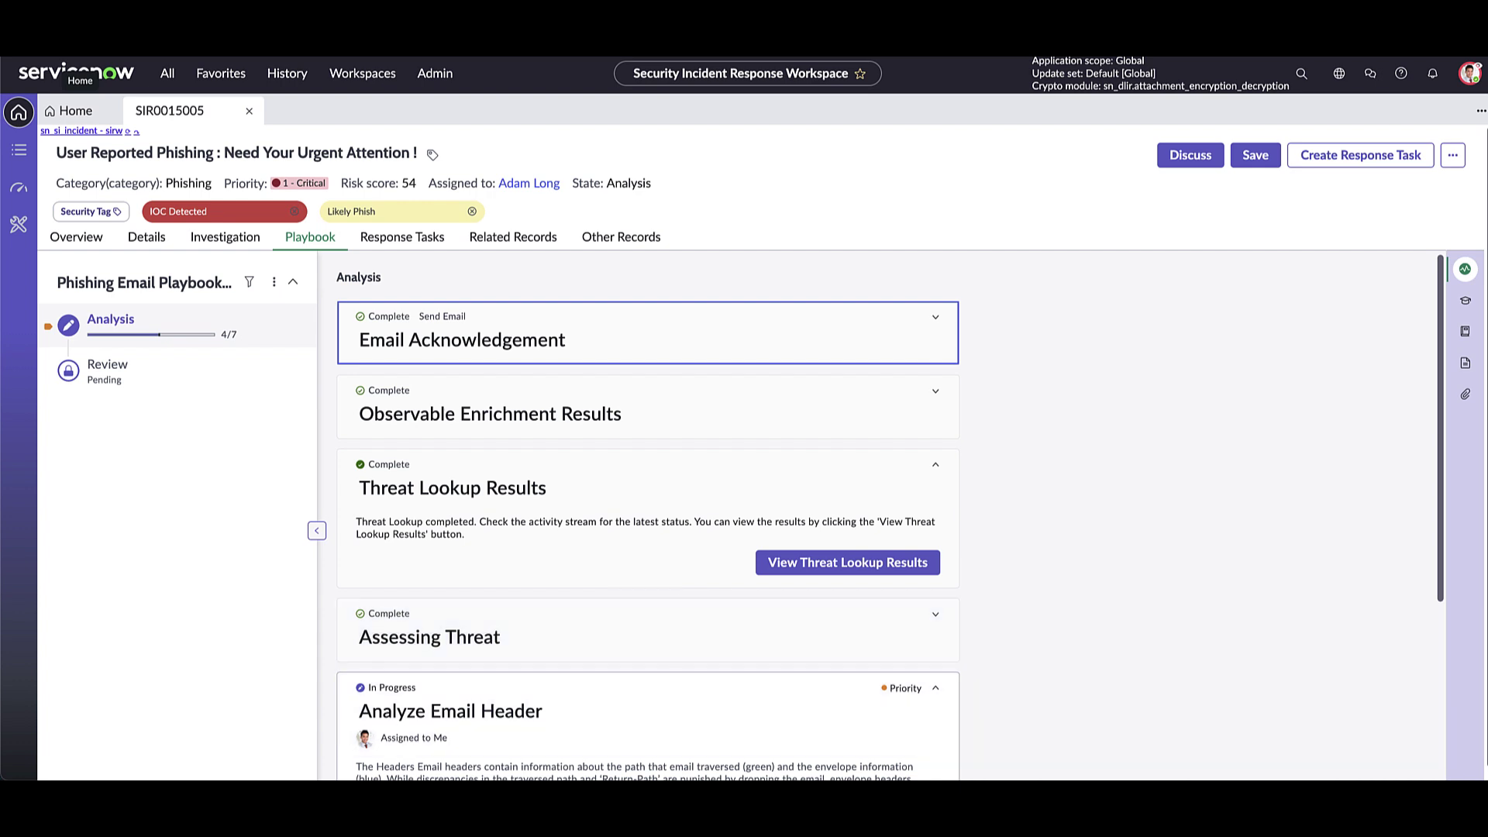
pyautogui.scroll(-2, 486, 644)
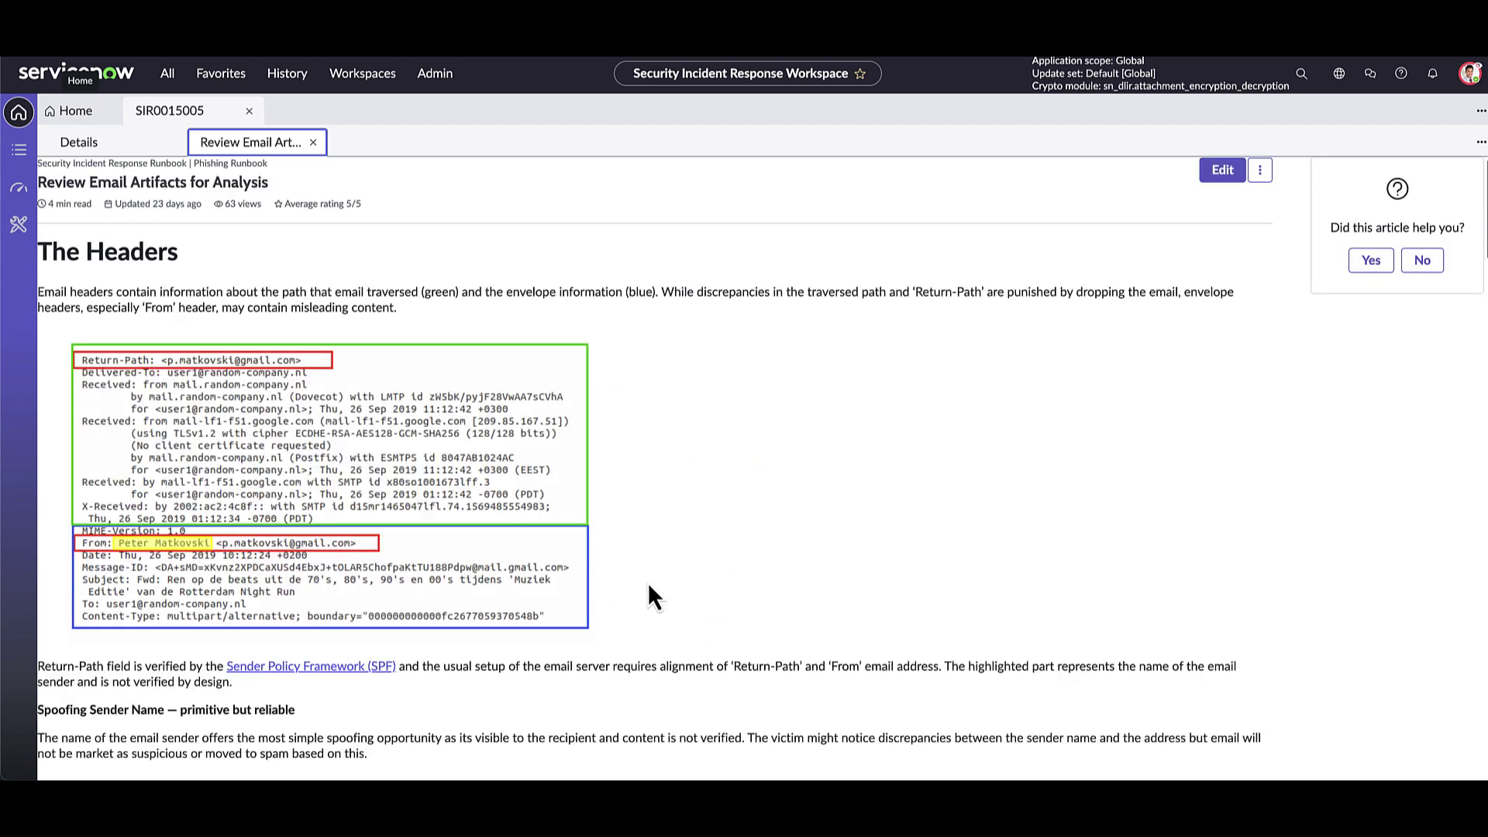
pyautogui.scroll(-5, 649, 587)
pyautogui.scroll(-5, 650, 586)
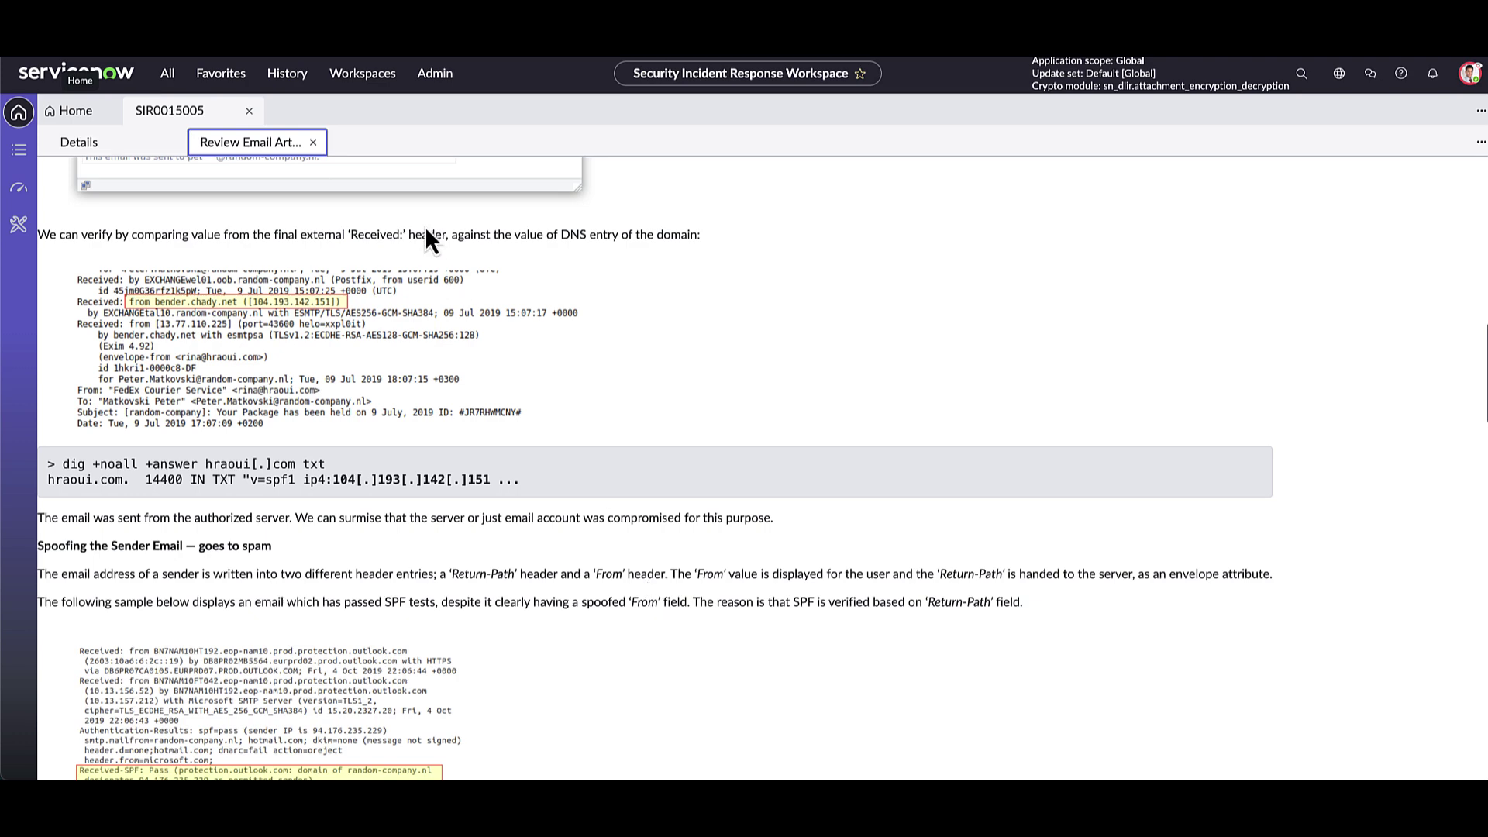
# Step: Mark Analyze Email Header complete and tick the investigation-timeframe item in the Threat Investigation Checklist
pyautogui.click(313, 143)
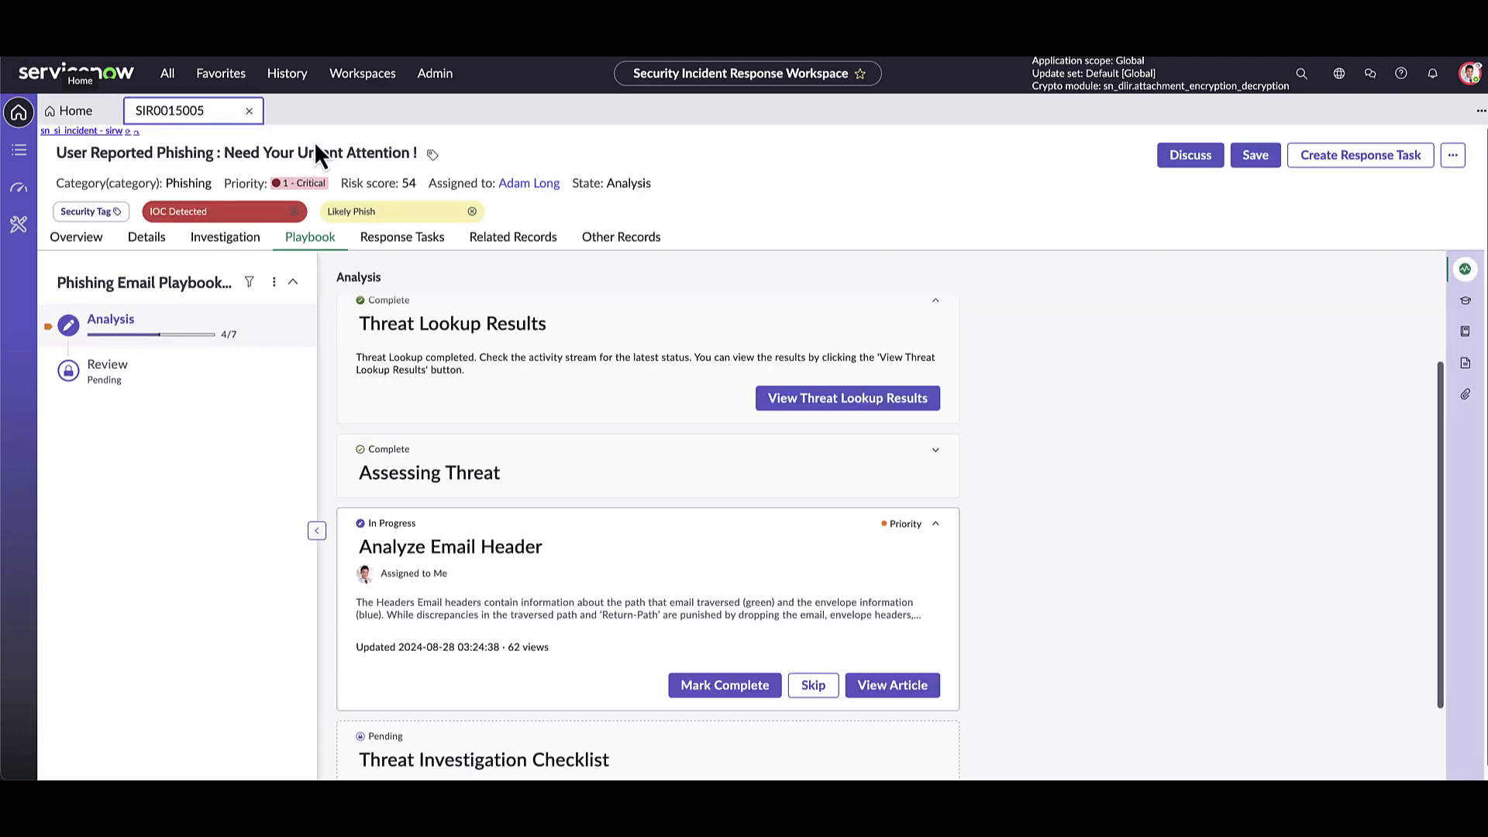
pyautogui.click(759, 683)
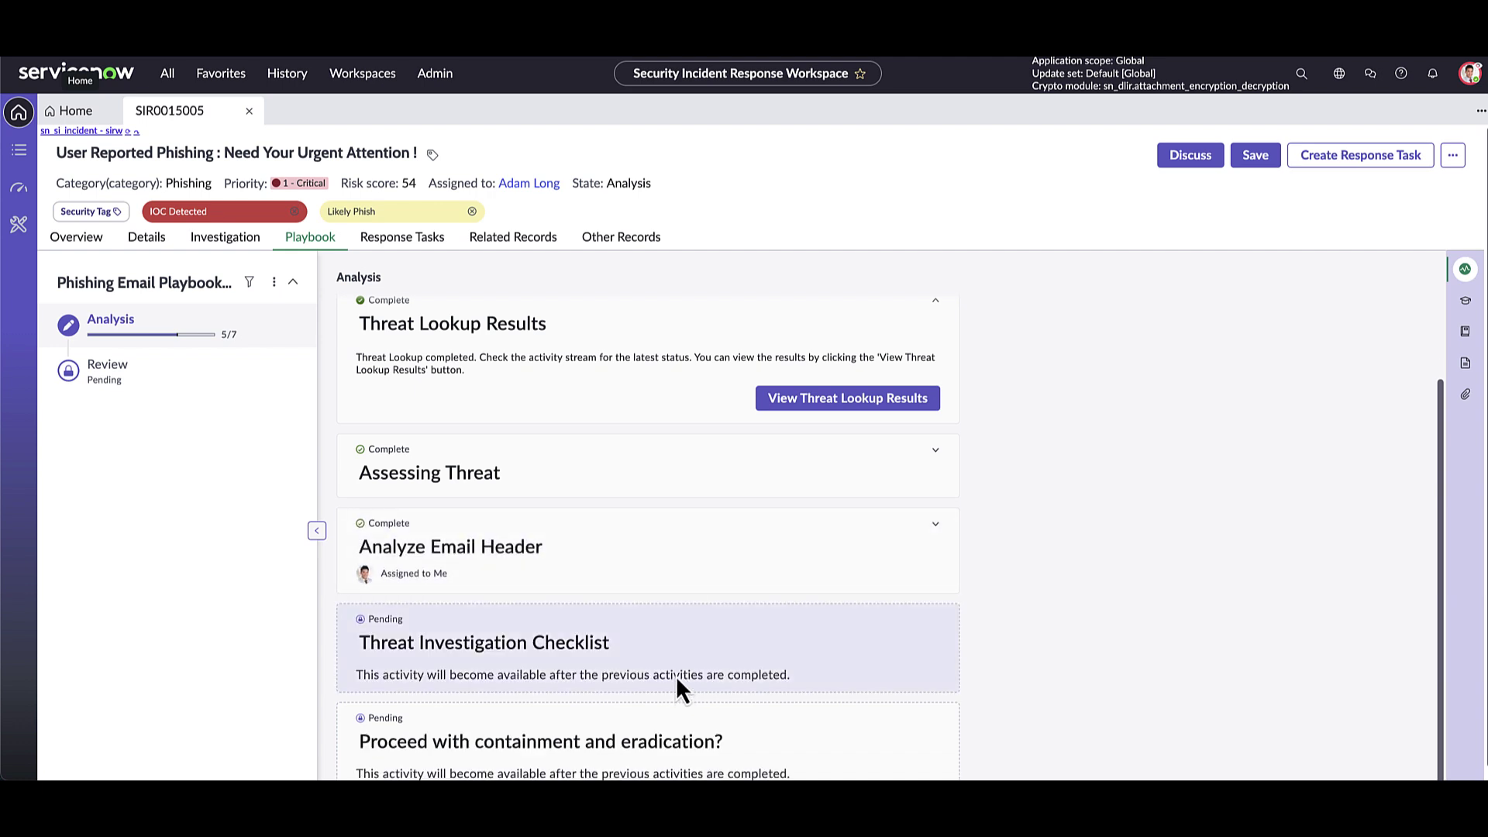
pyautogui.click(665, 651)
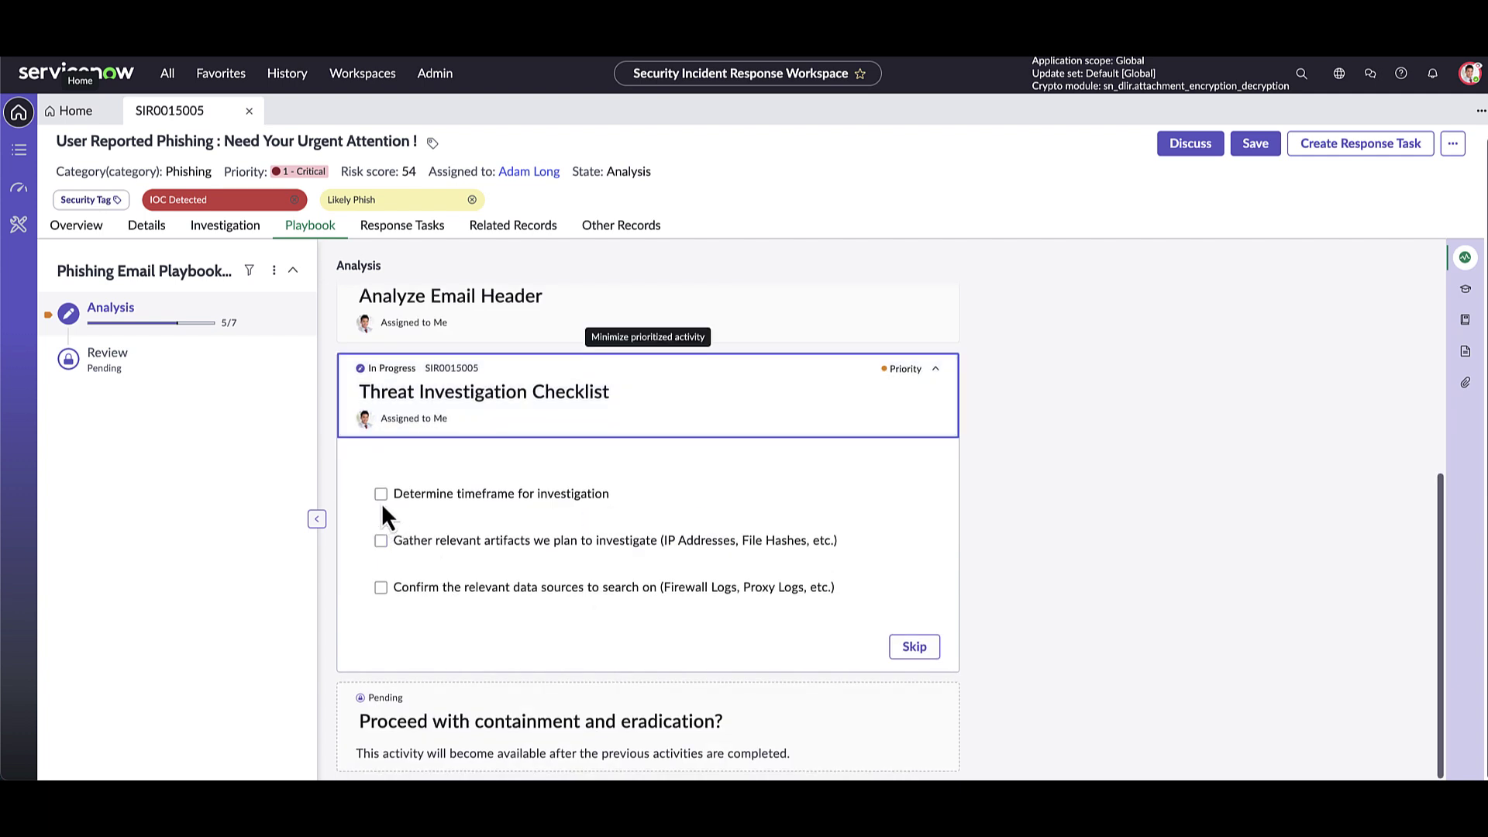
pyautogui.click(380, 500)
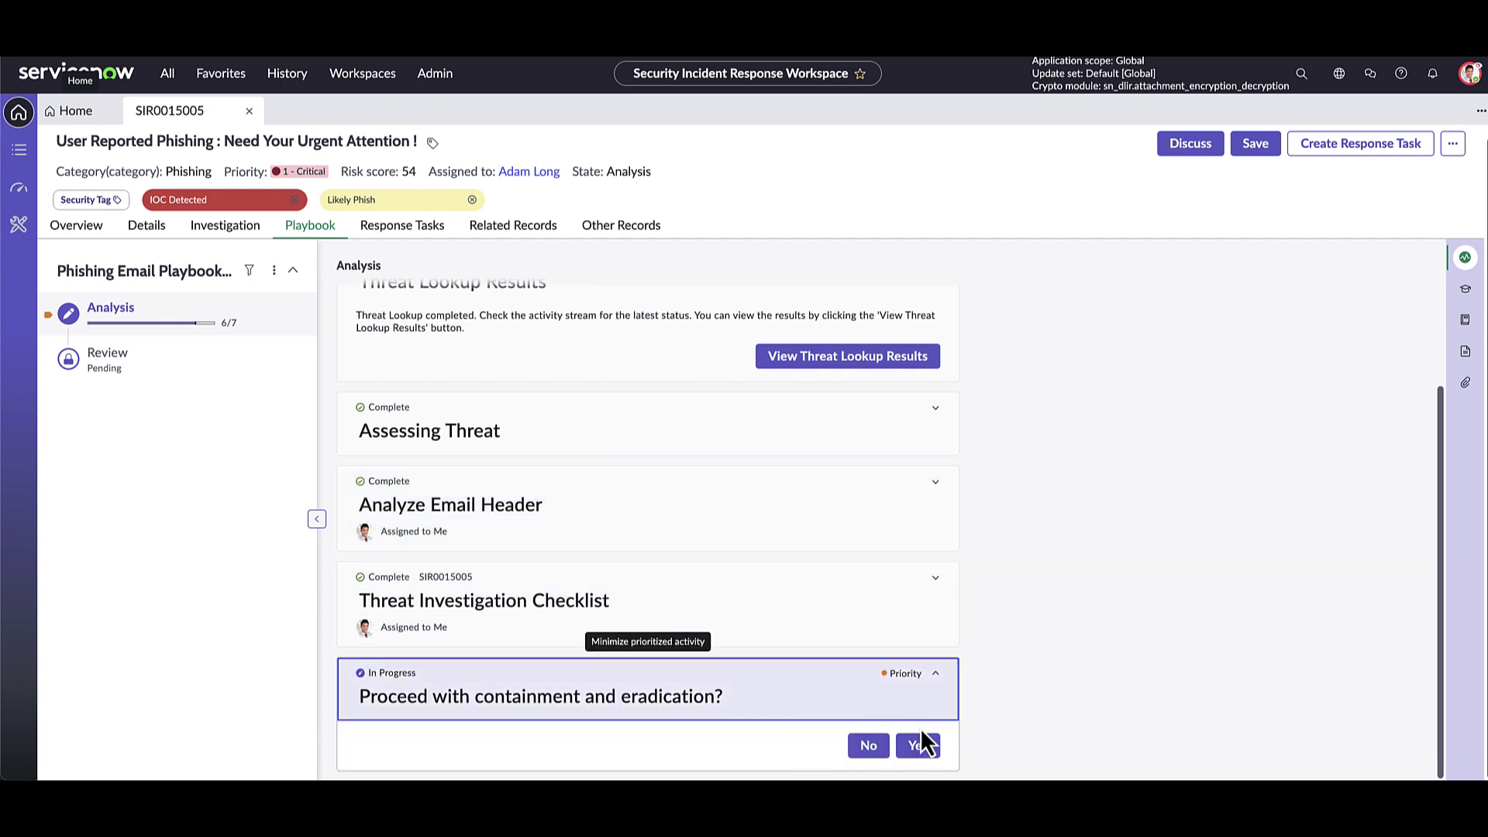
# Step: Answer Yes to proceeding with containment and eradication
pyautogui.click(918, 744)
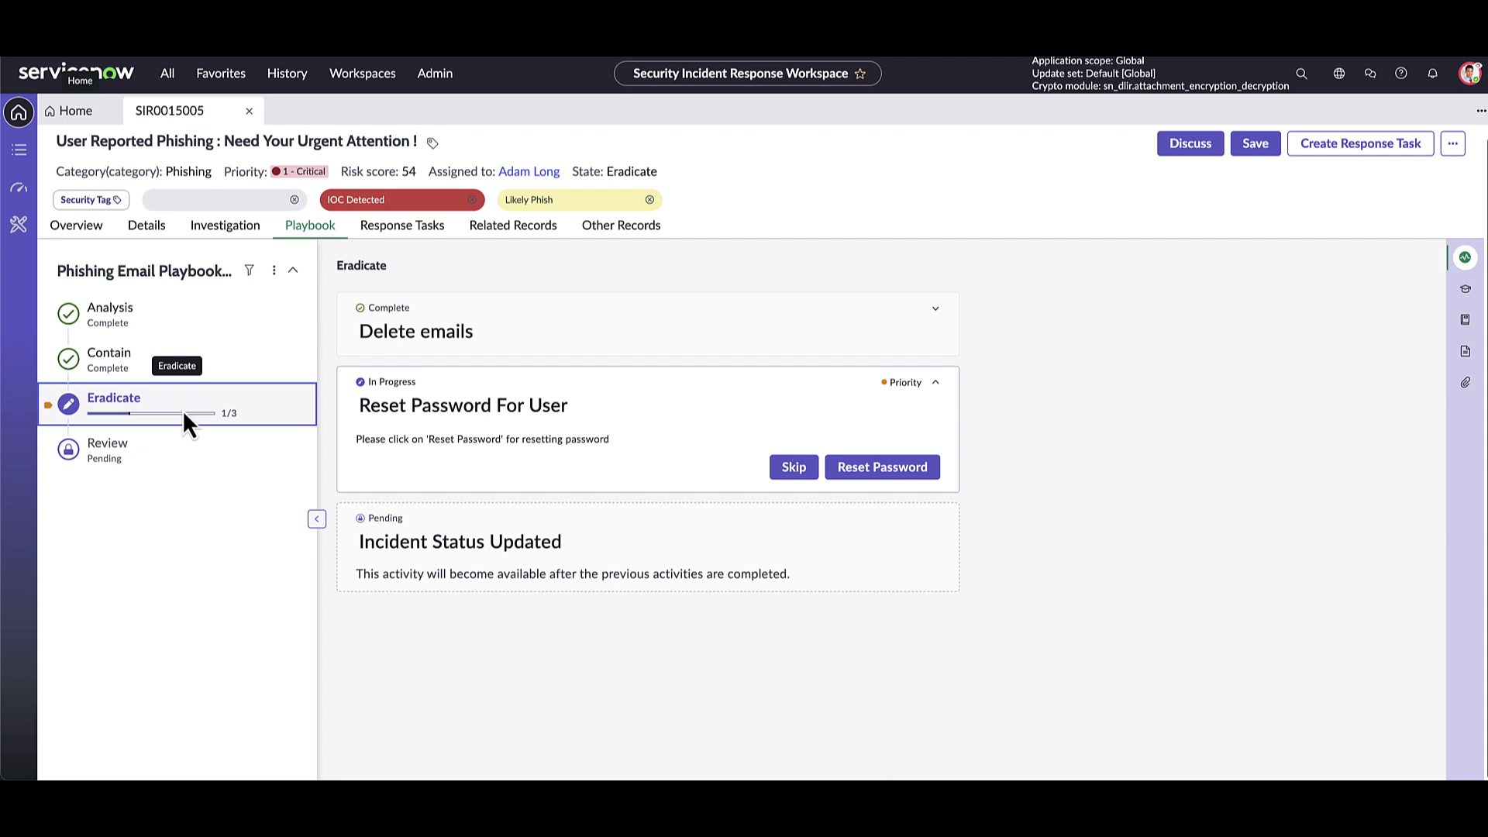
# Step: Reset the affected user's password and confirm the reset
pyautogui.click(883, 467)
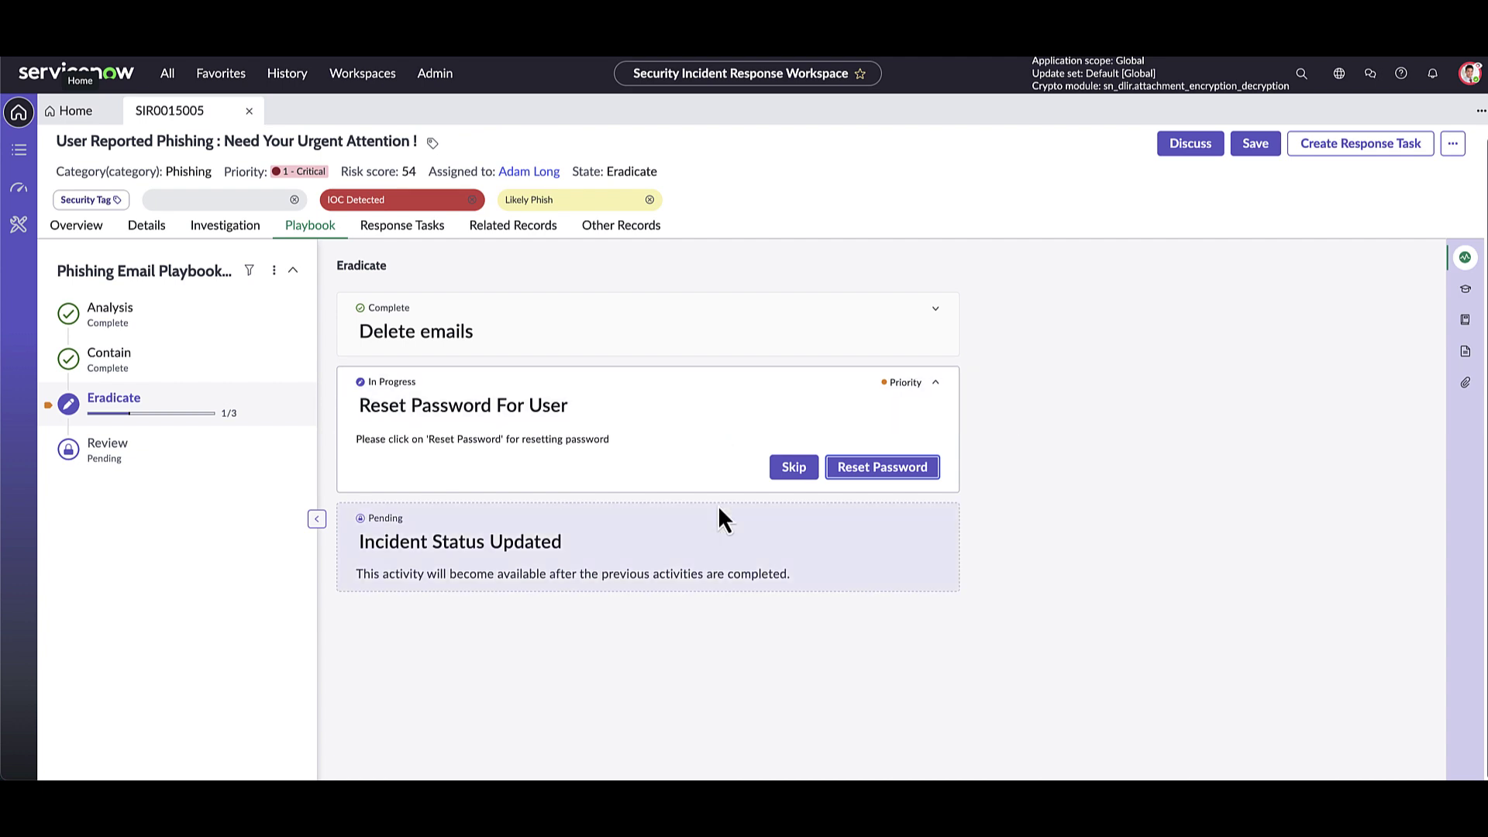
pyautogui.press('Return')
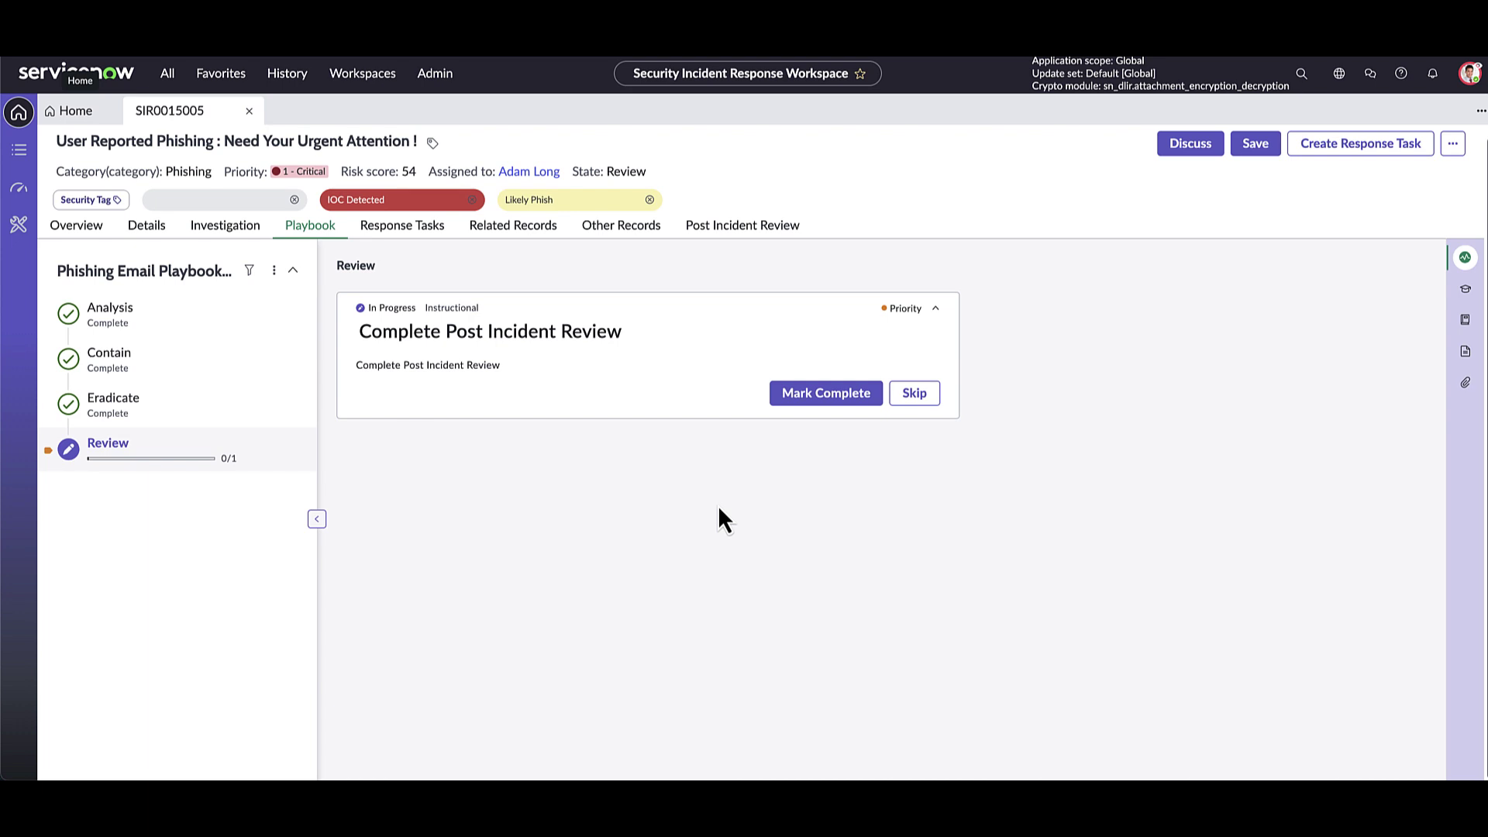
# Step: Switch to the incident's Post Incident Review tab
pyautogui.click(770, 231)
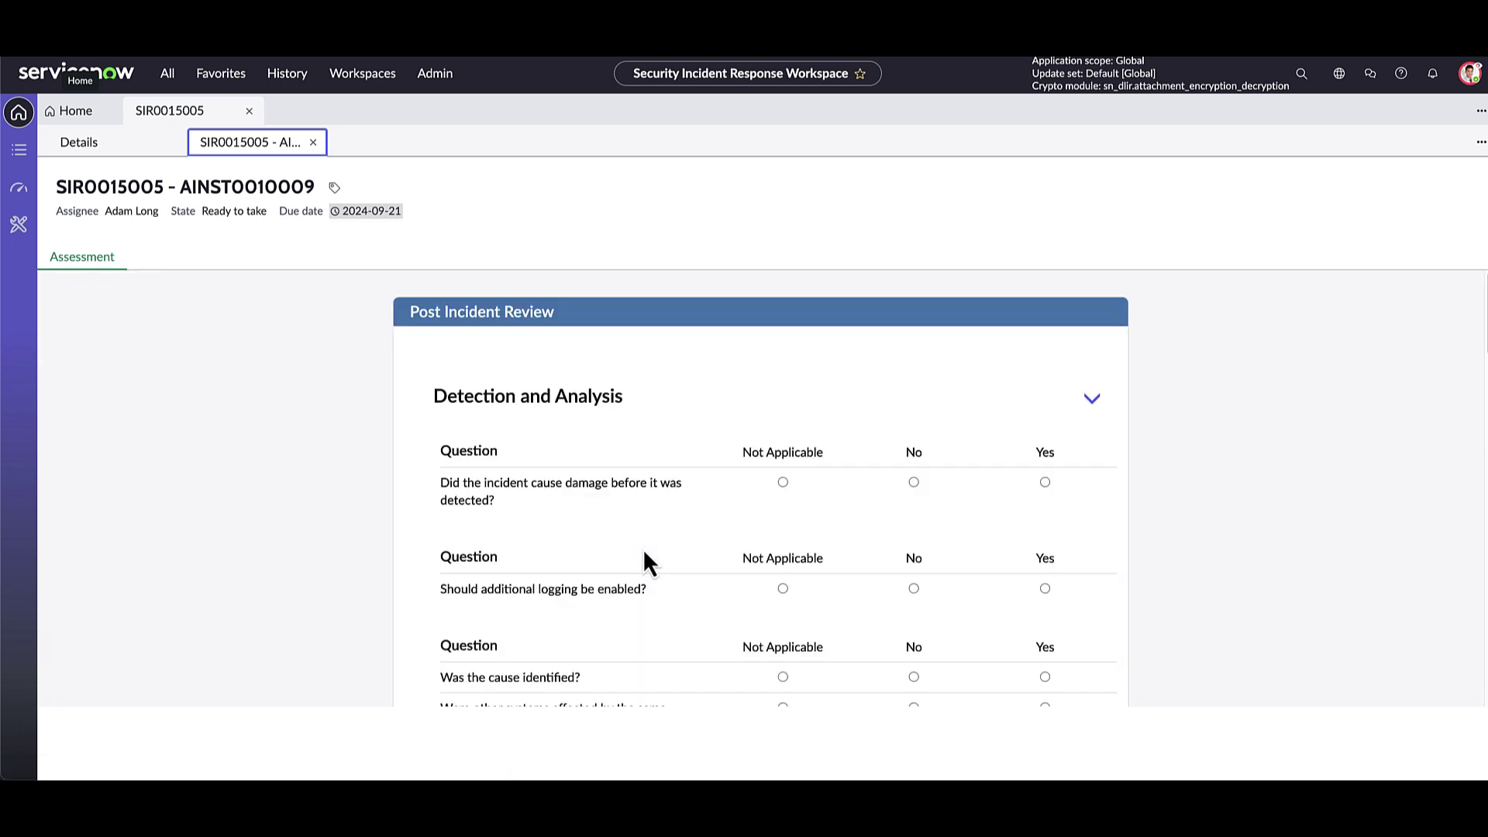
# Step: Answer No to additional logging, enter 'More phishing training' as the preventive measure, and submit
pyautogui.scroll(-2, 817, 533)
pyautogui.scroll(-1, 815, 533)
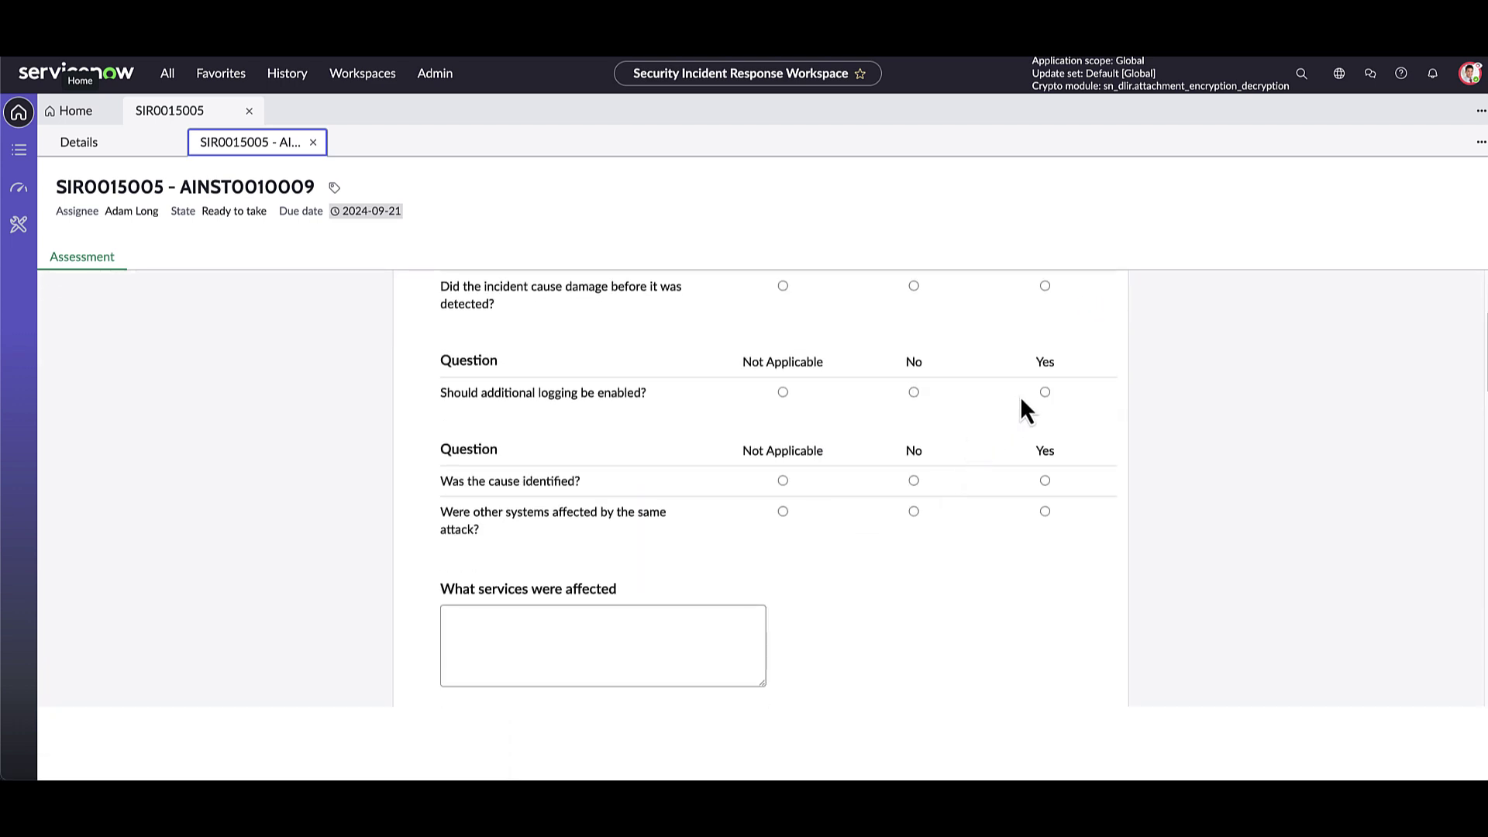
pyautogui.click(916, 392)
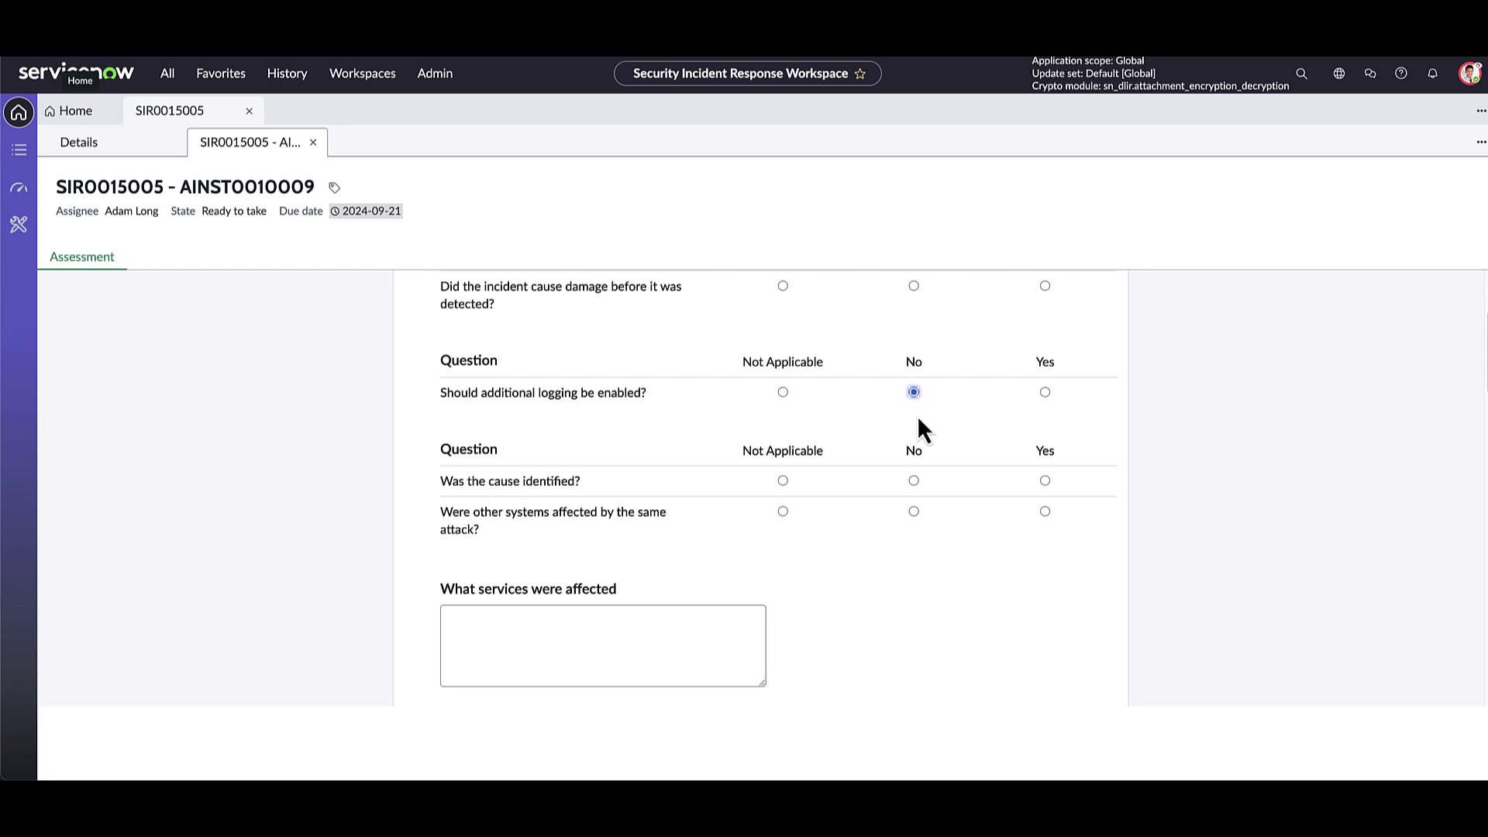
pyautogui.scroll(-10, 776, 519)
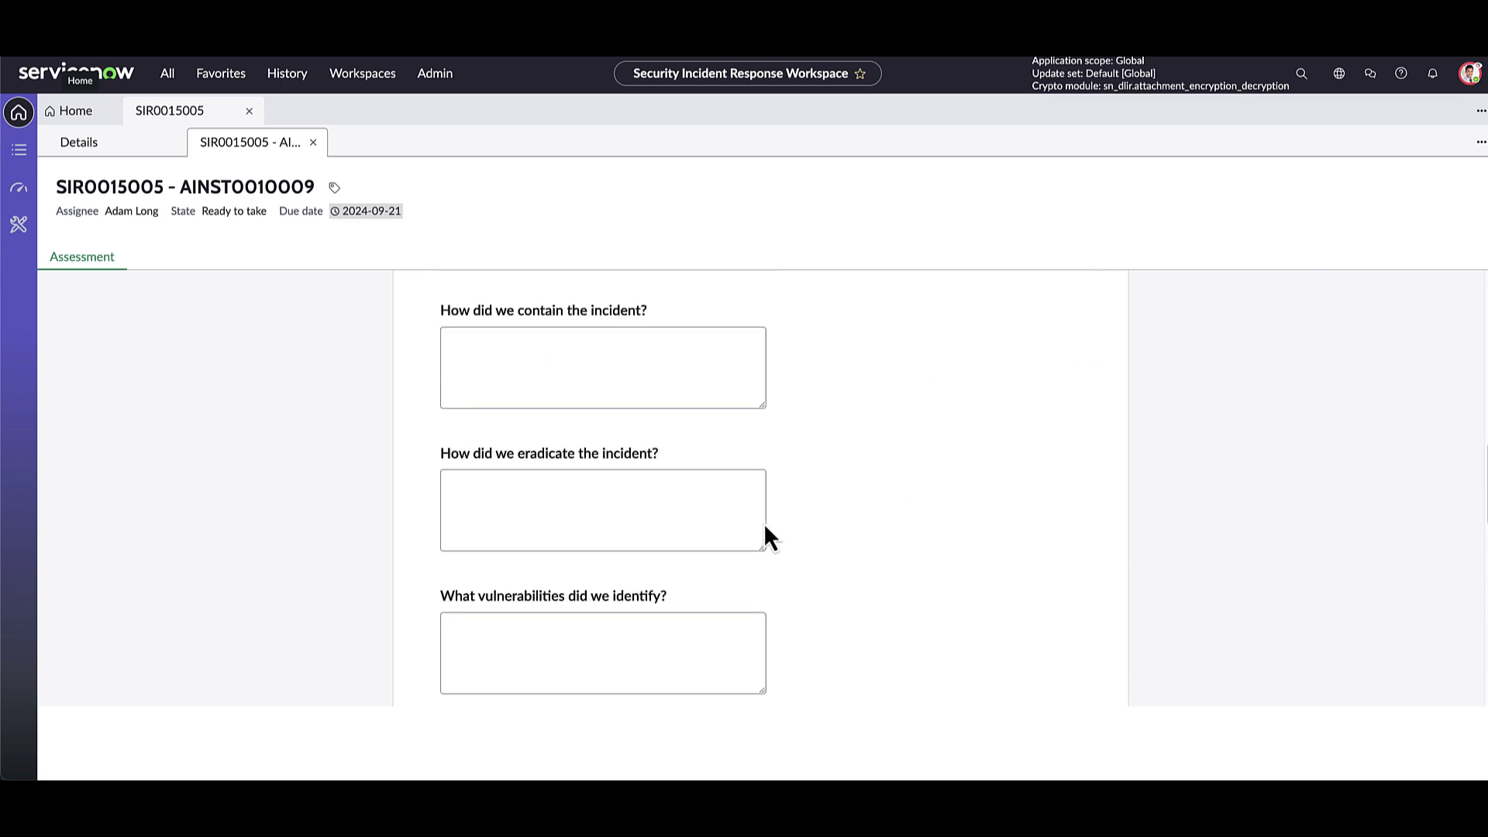
pyautogui.scroll(-5, 765, 527)
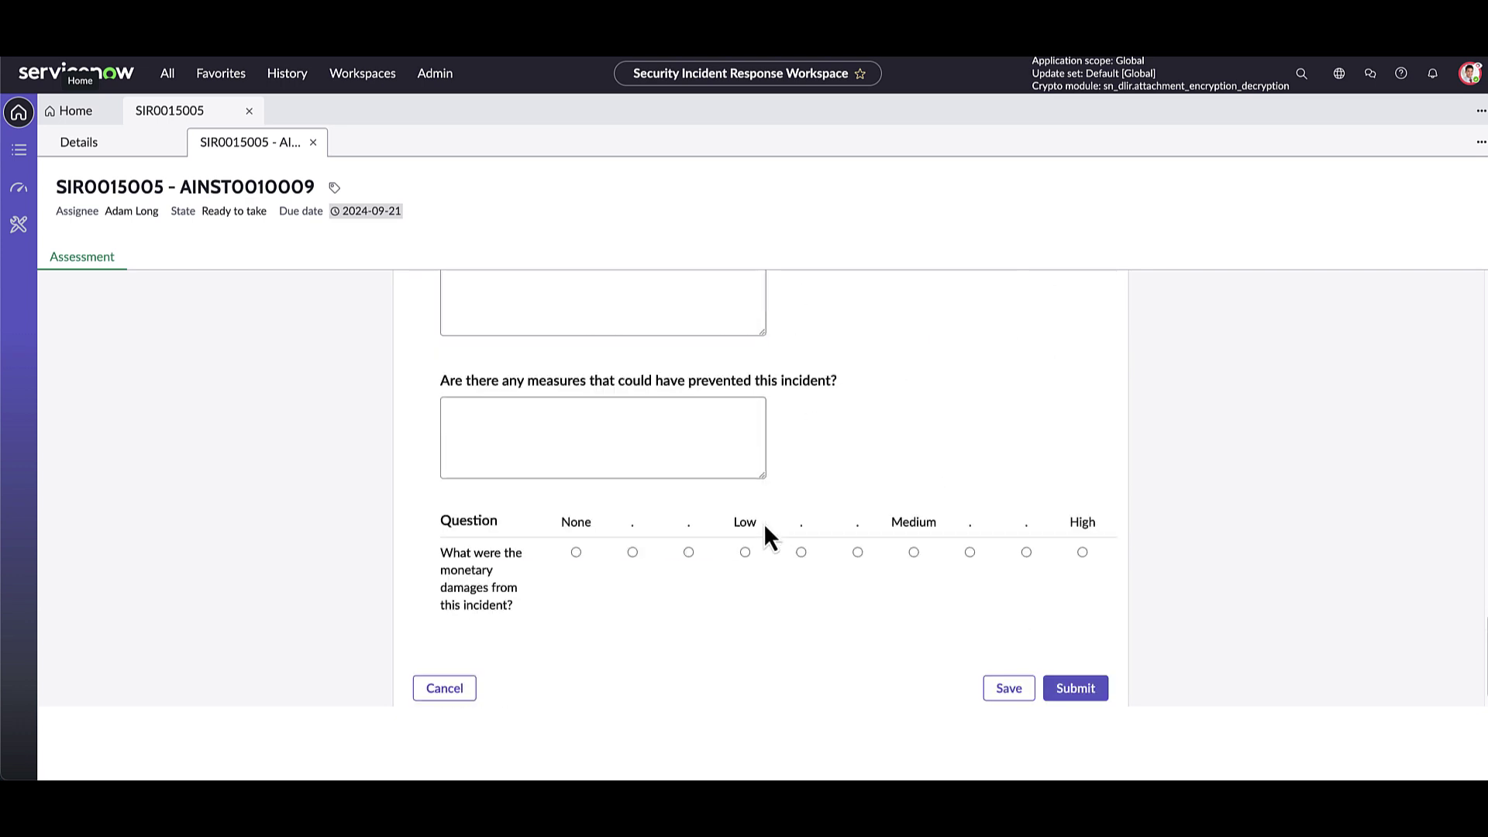
pyautogui.click(691, 430)
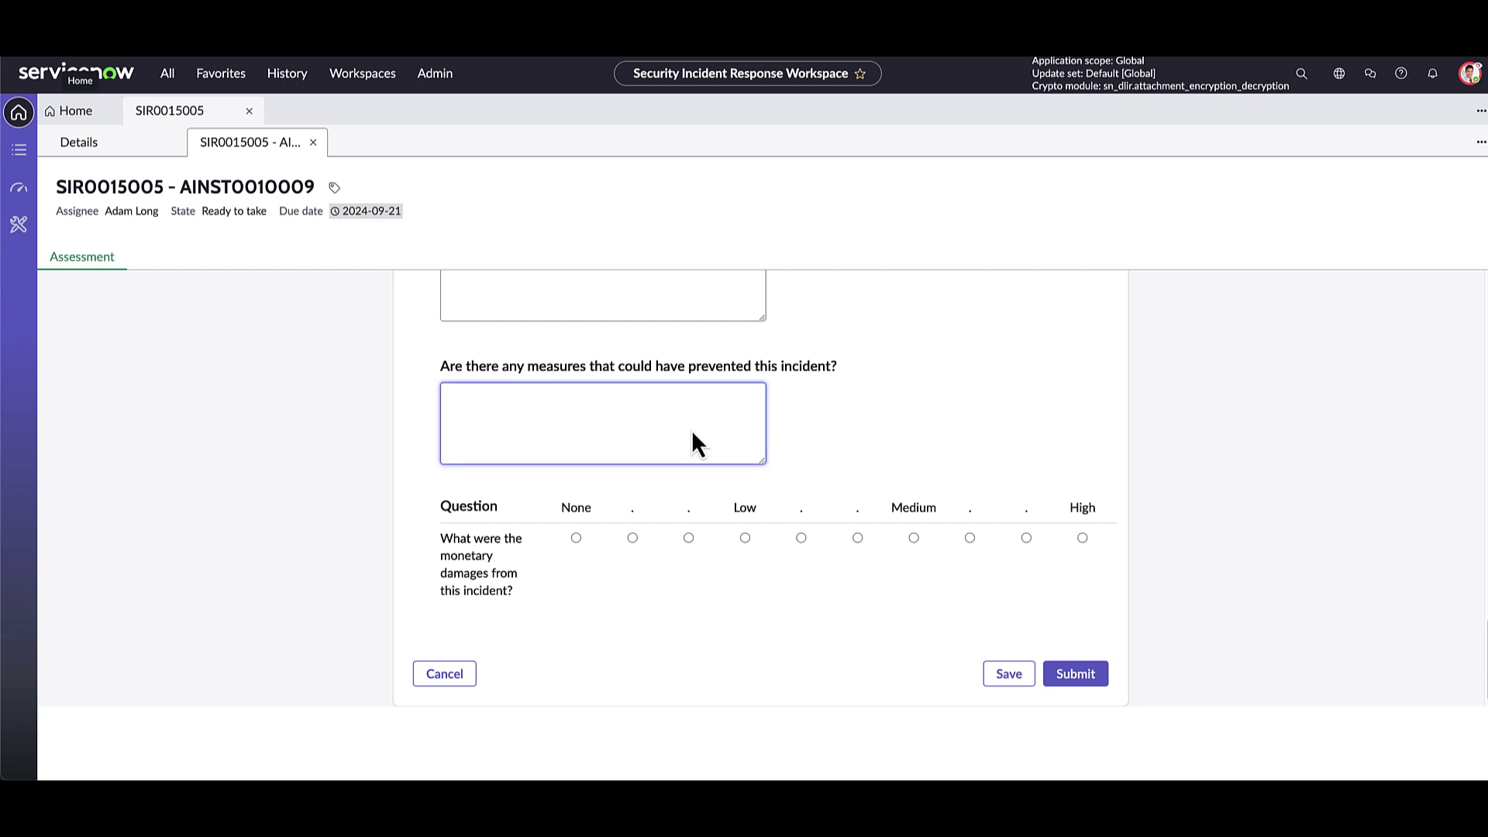
pyautogui.write('More phishing training')
pyautogui.click(1095, 671)
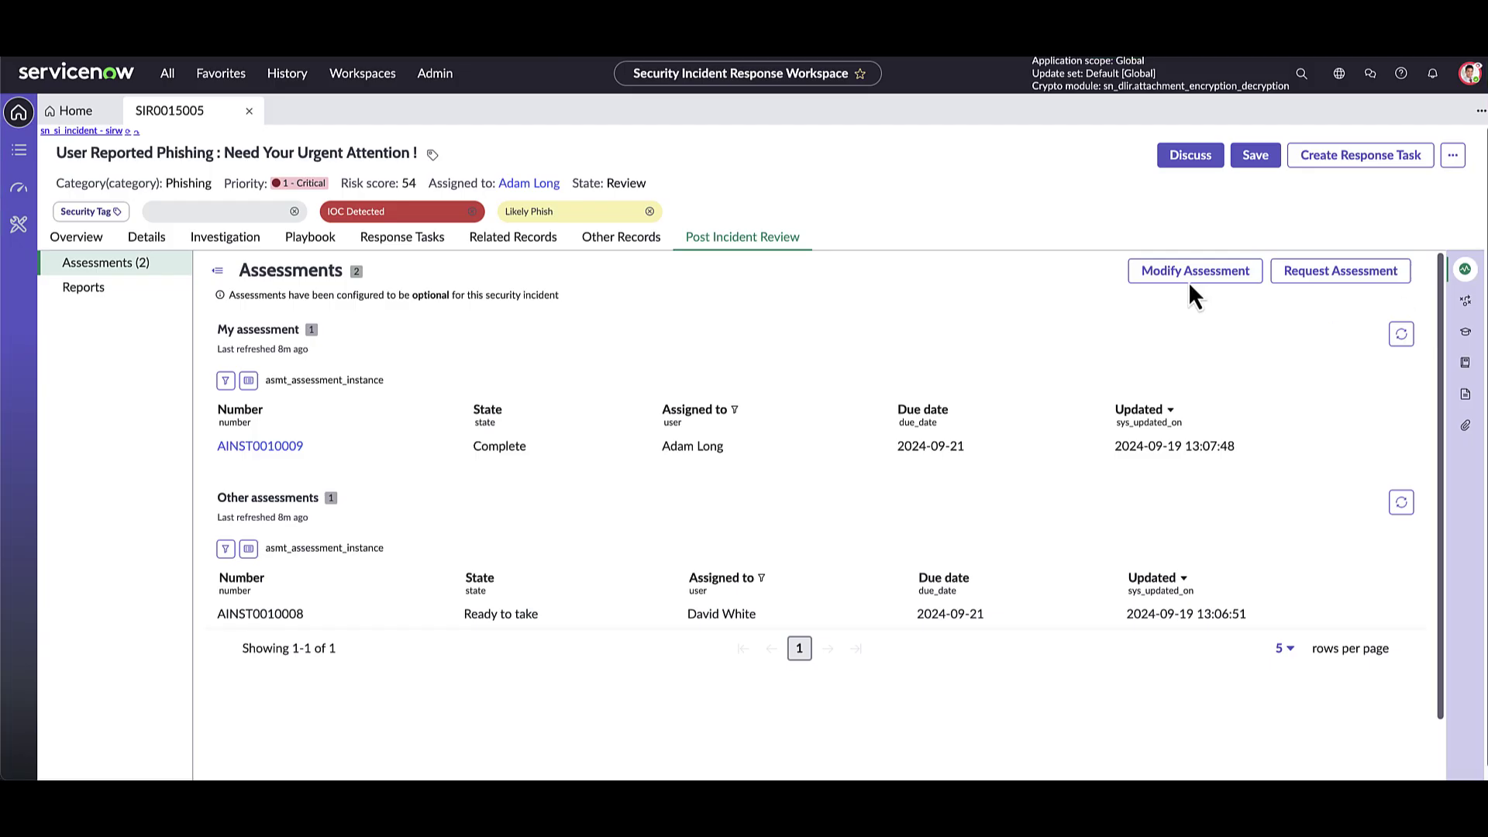
# Step: Open the Phishing Security Incident Report preview and scroll through it
pyautogui.click(105, 289)
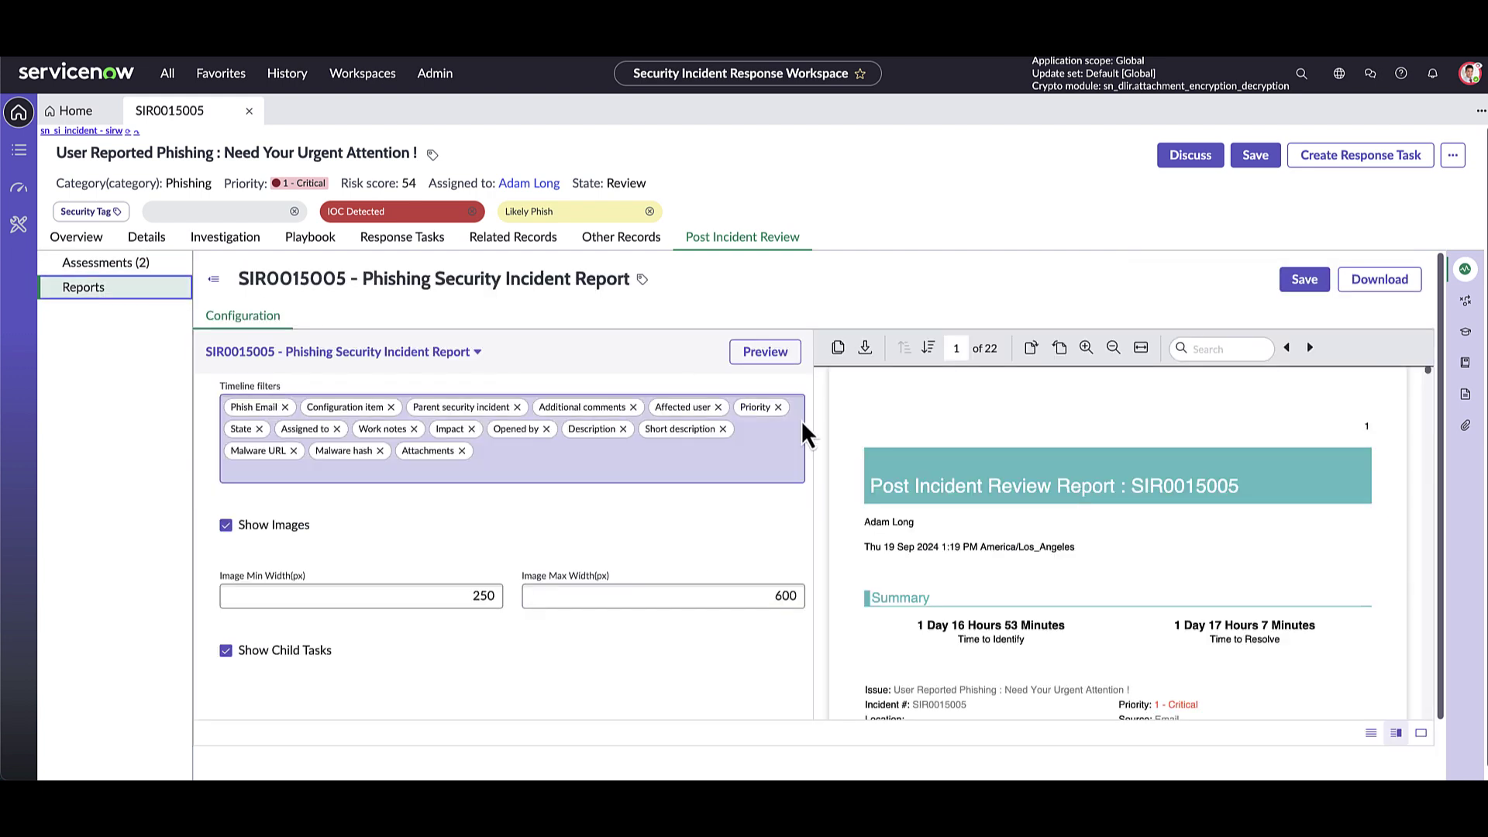
pyautogui.scroll(-15, 1071, 569)
pyautogui.scroll(-10, 952, 494)
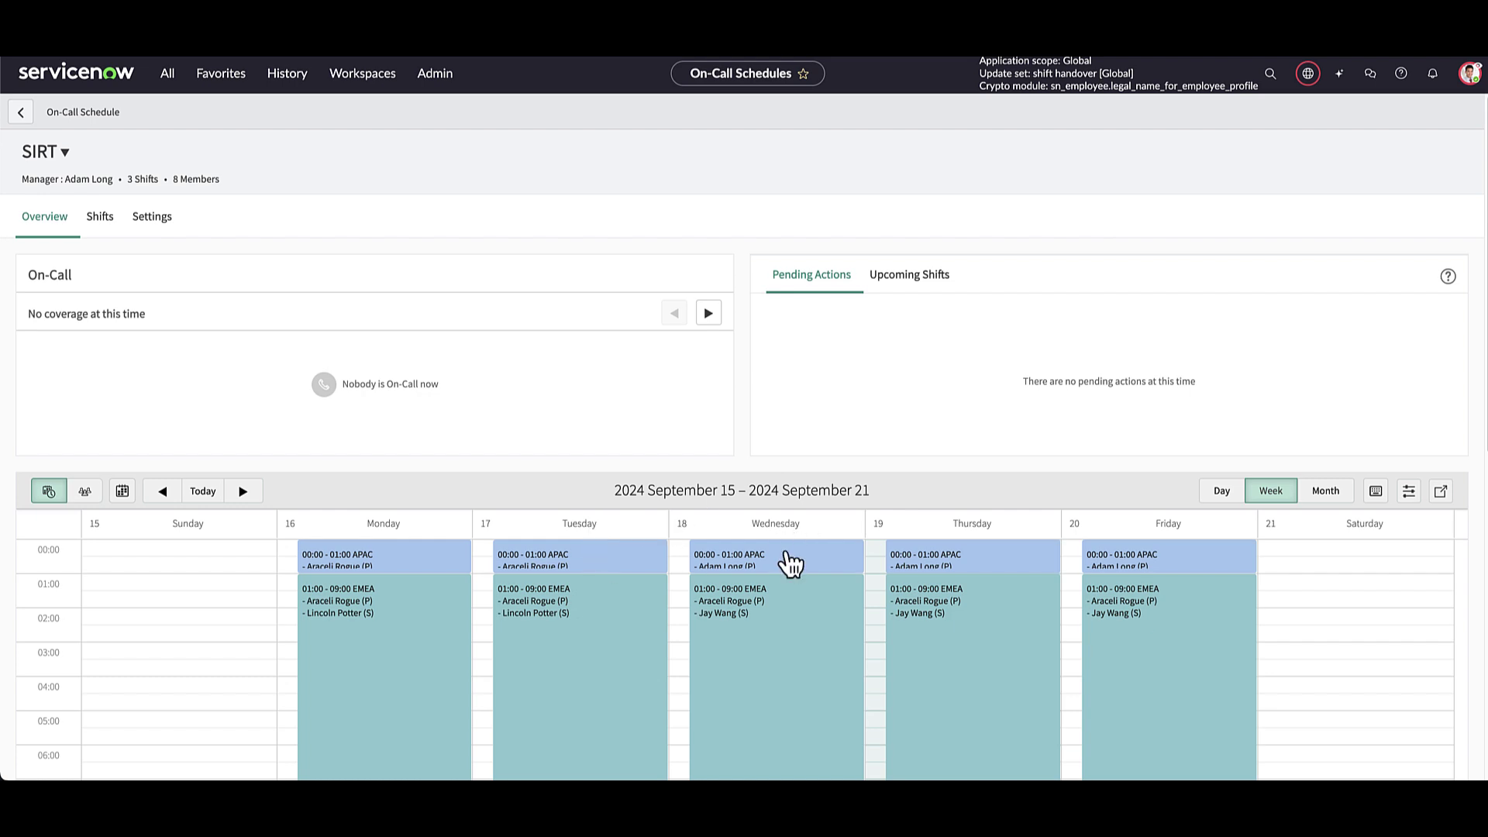
# Step: List the SIRT schedule's Weekends, EMEA and APAC shifts
pyautogui.click(106, 222)
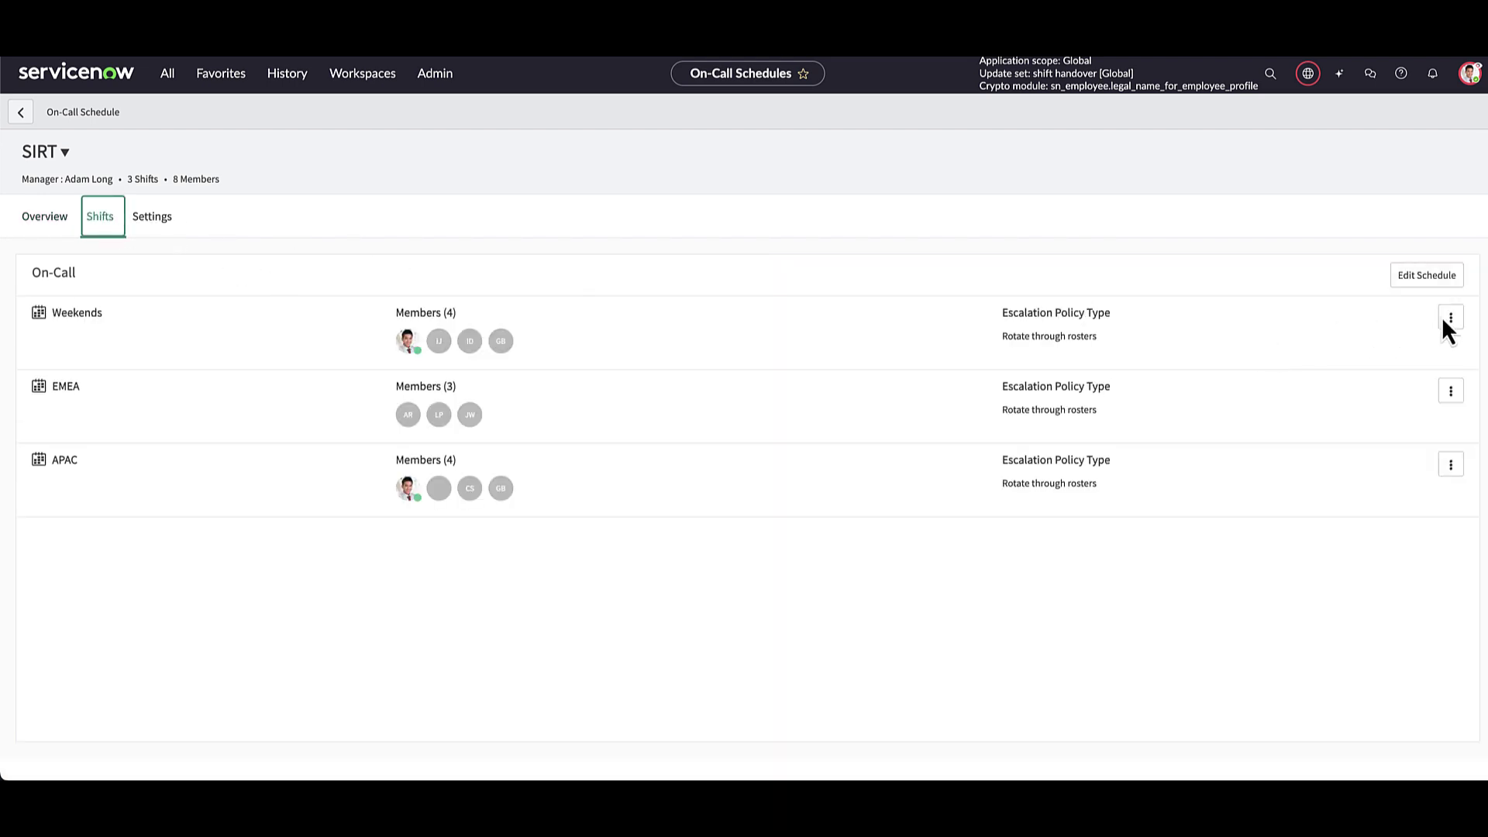
# Step: Open the Weekends shift options to edit its escalation and contact preferences
pyautogui.click(1449, 321)
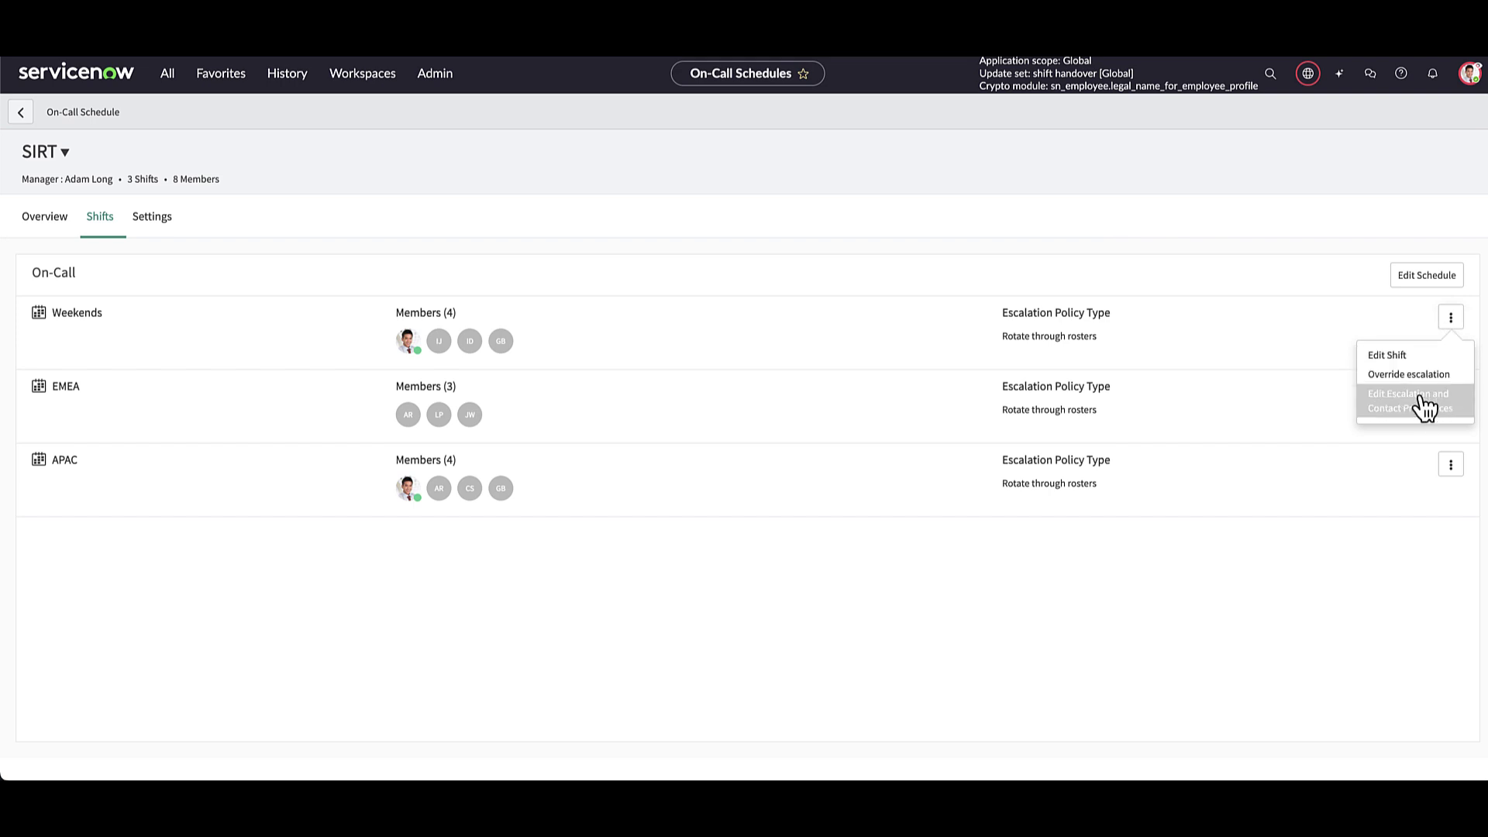